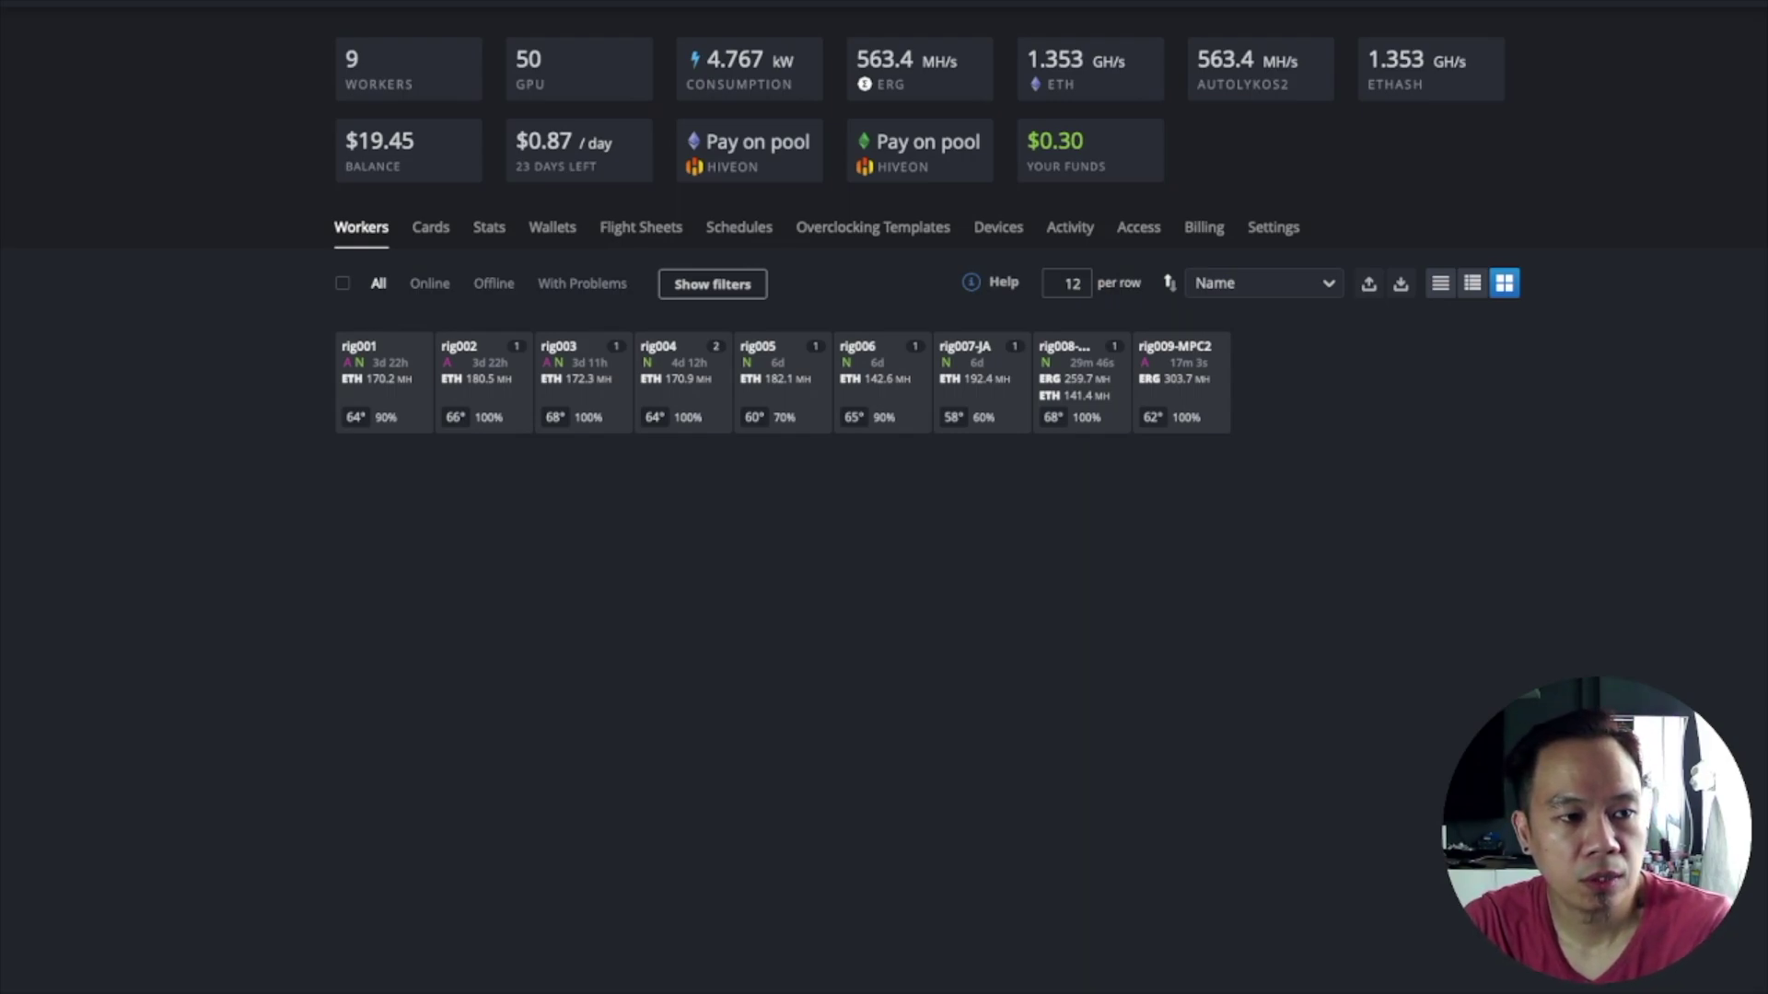
# - Open the farm's wallets list, then open and close the Gate.IO Grin wallet editor
pyautogui.click(552, 227)
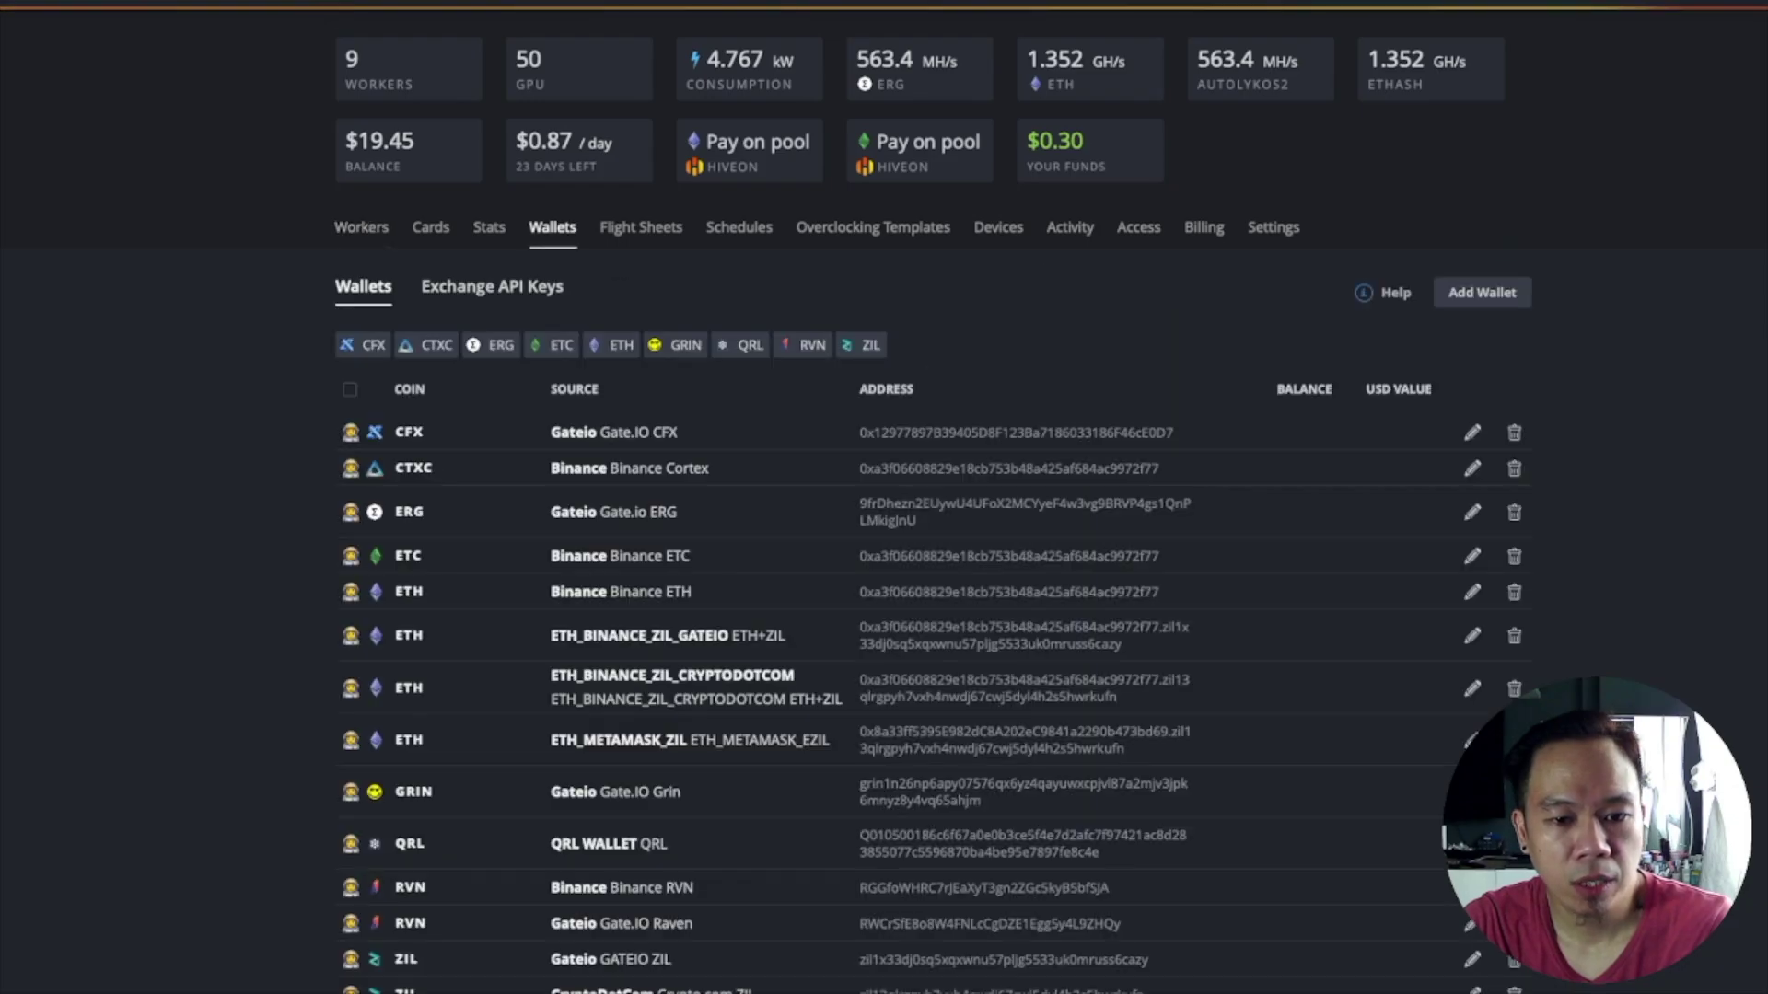
pyautogui.scroll(-2, 885, 553)
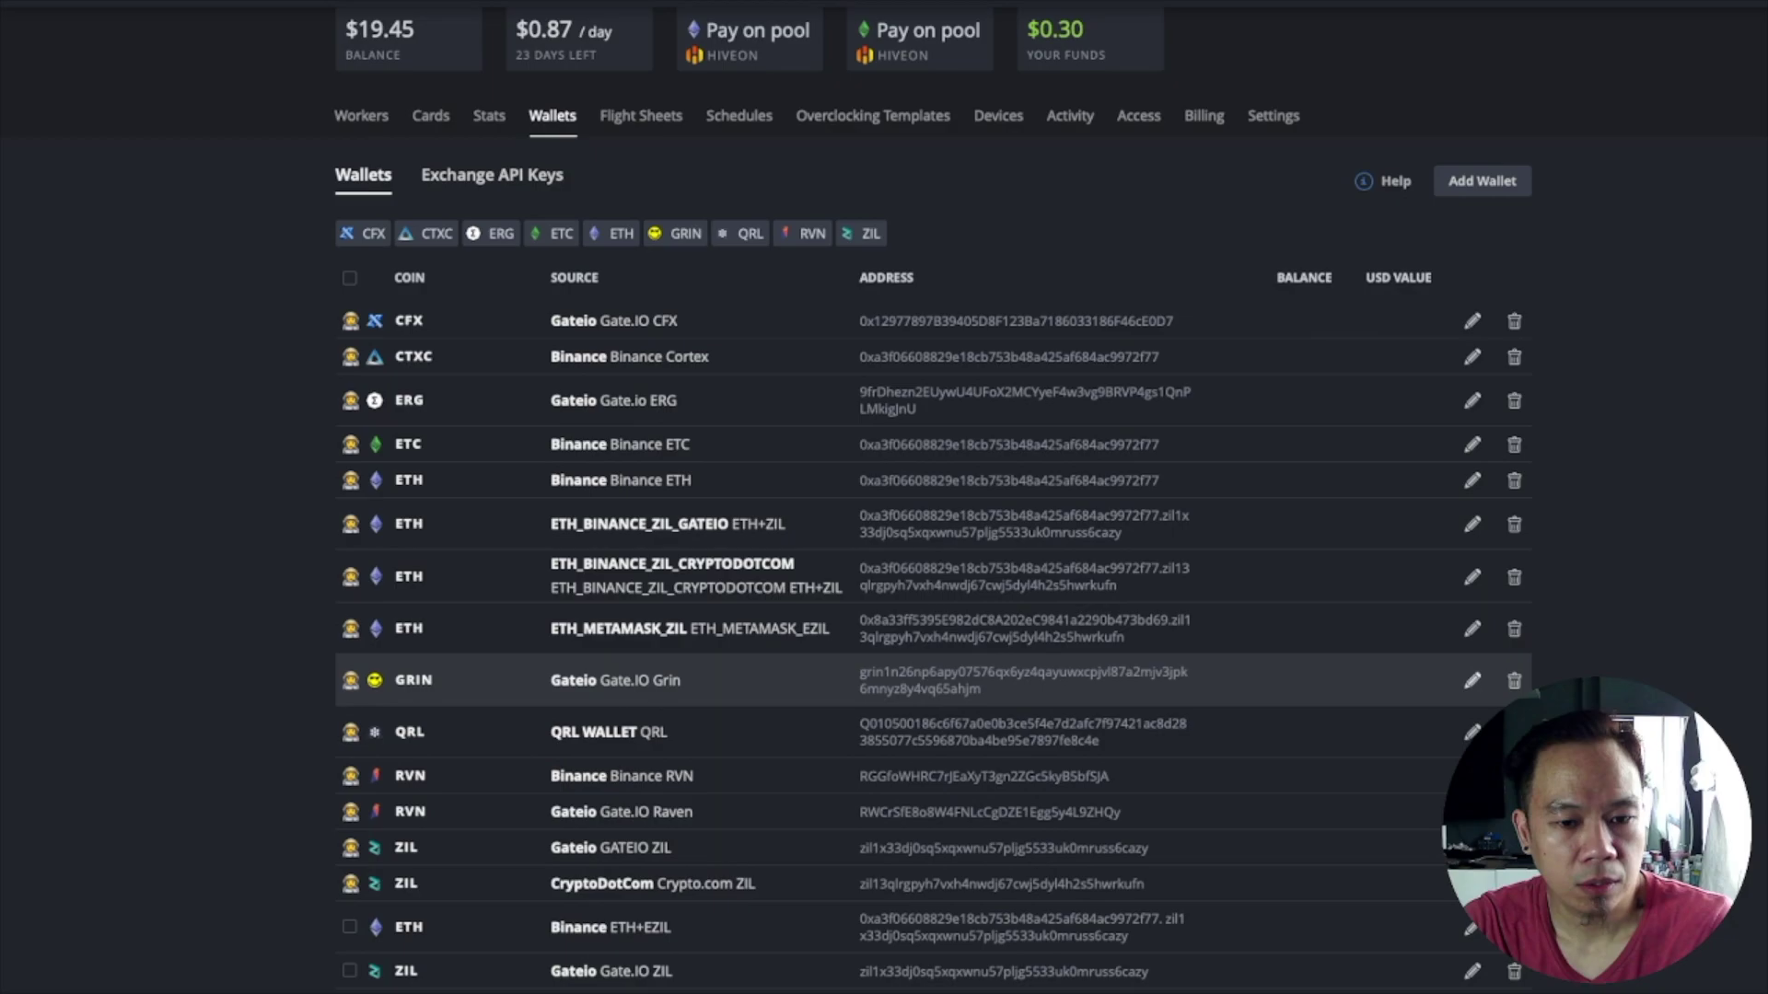
pyautogui.click(1472, 681)
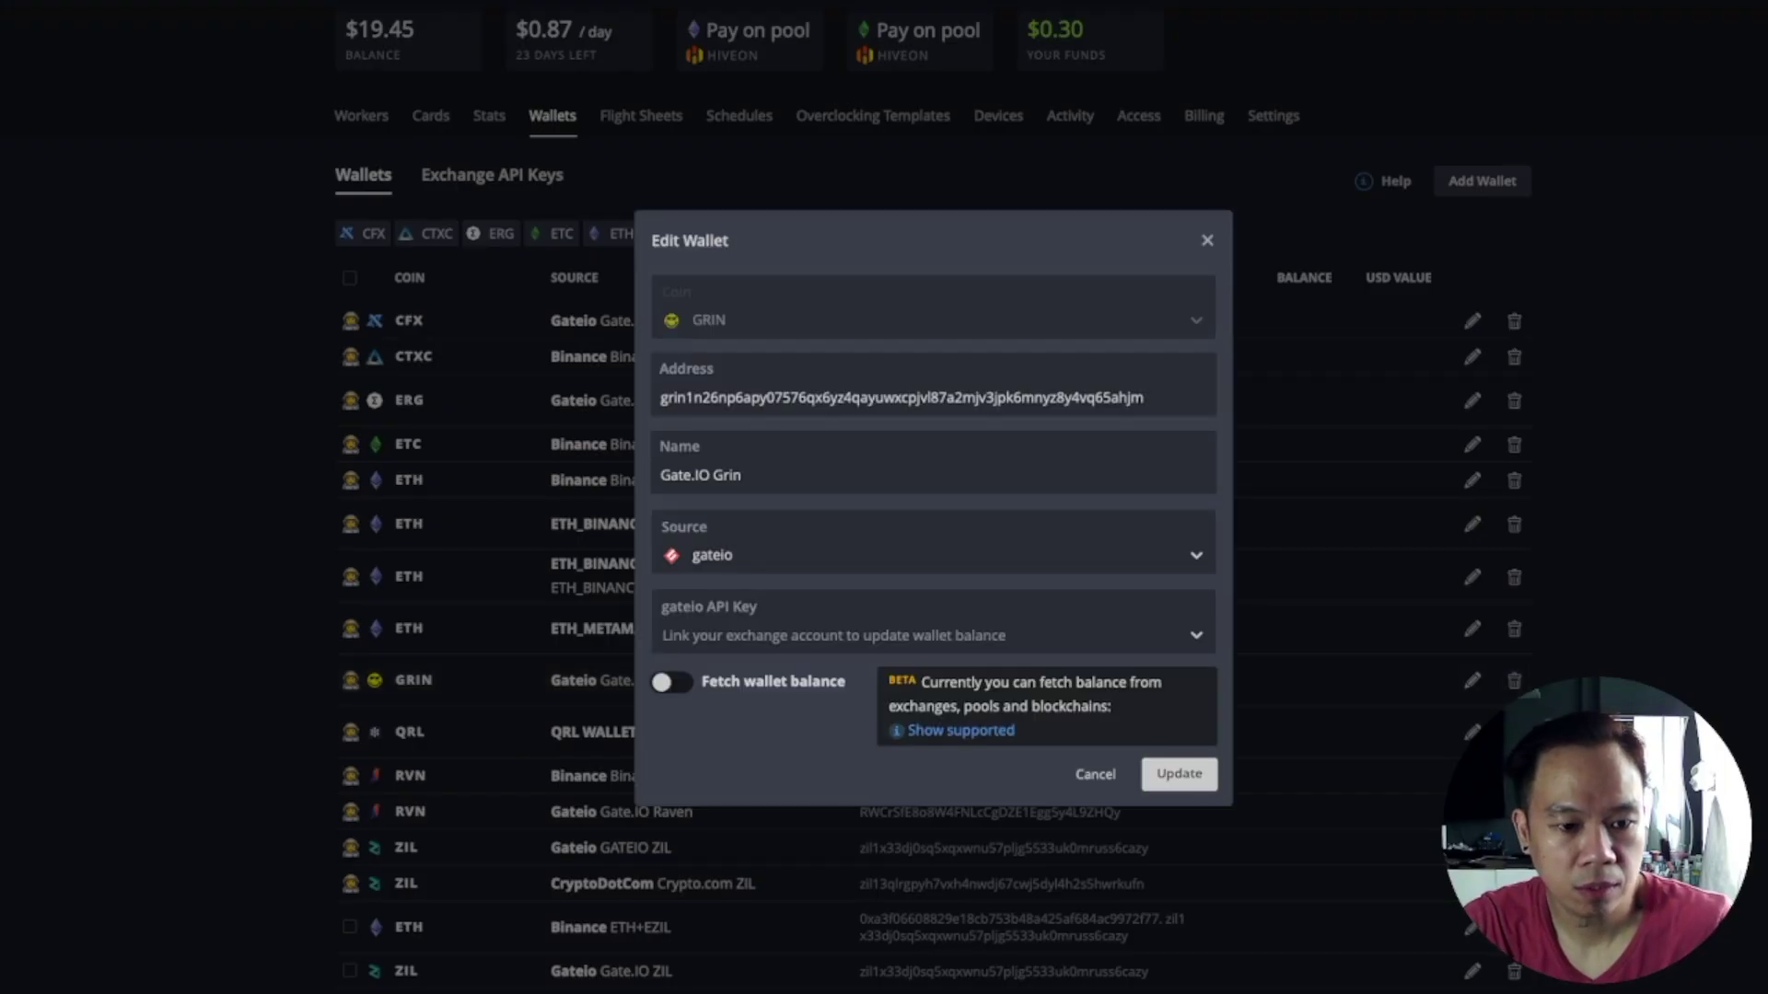
pyautogui.press('Escape')
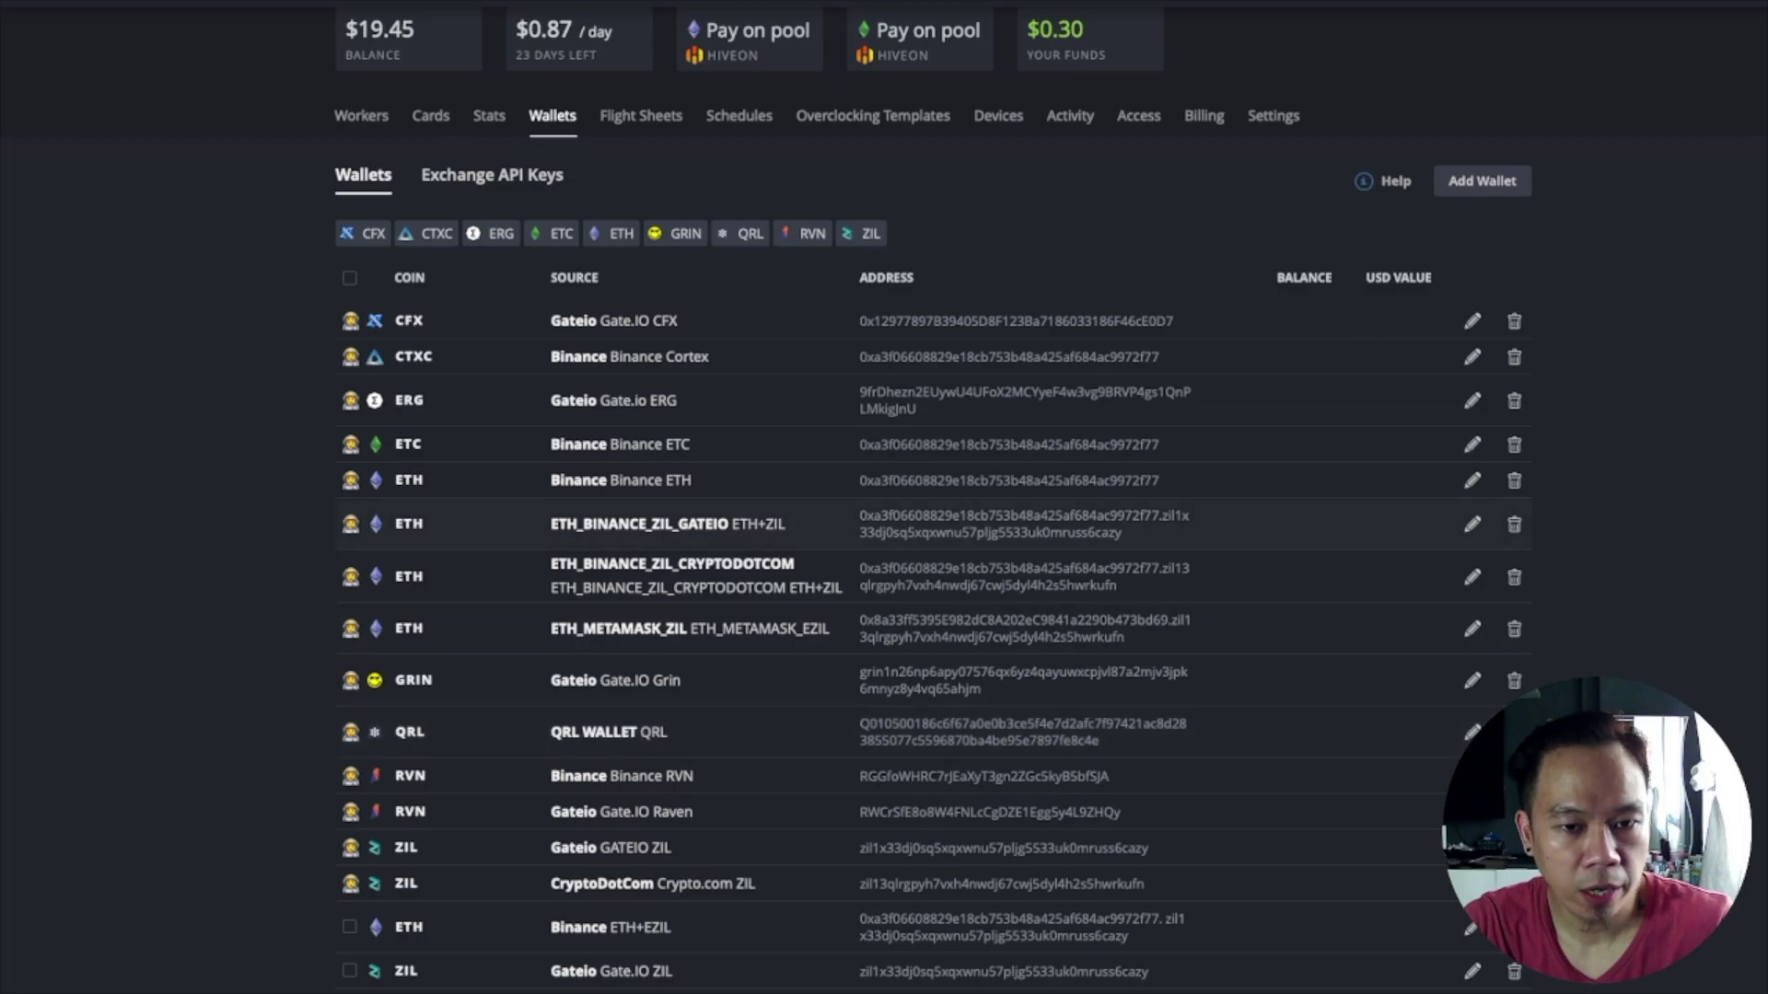
# - Open the Gate.io ERG wallet, inspect the ERG part of its name, and close it unchanged
pyautogui.click(1472, 399)
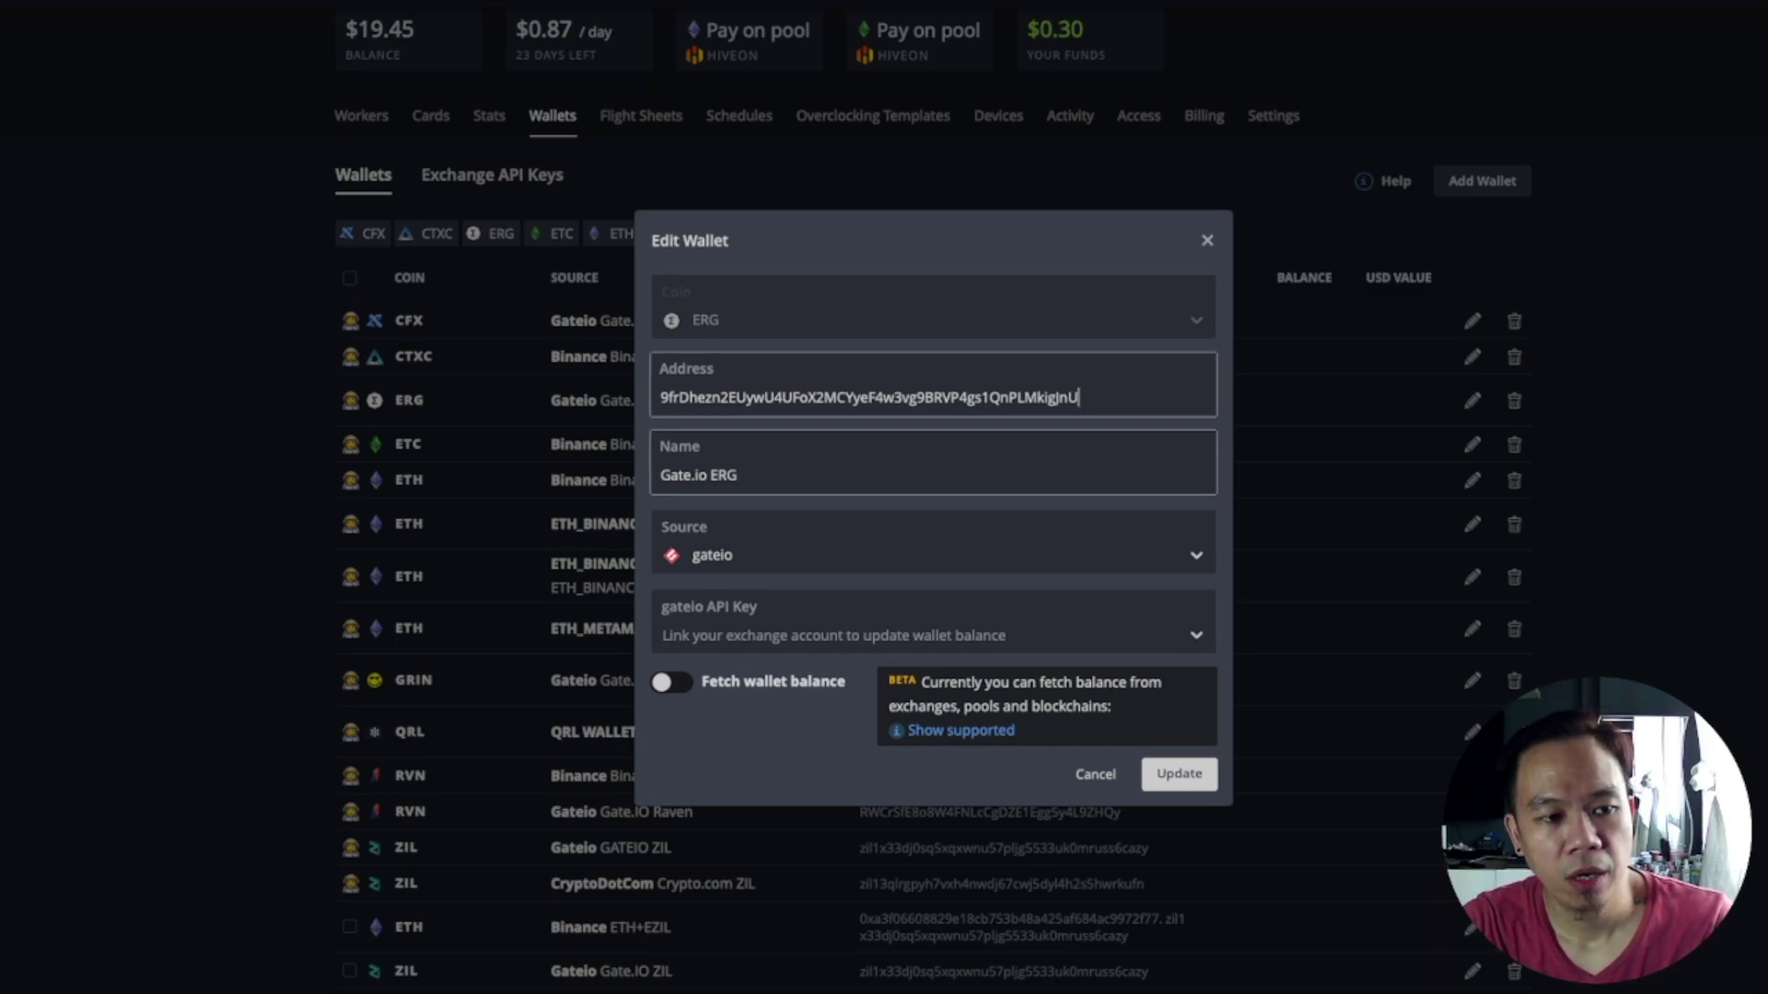
pyautogui.click(967, 476)
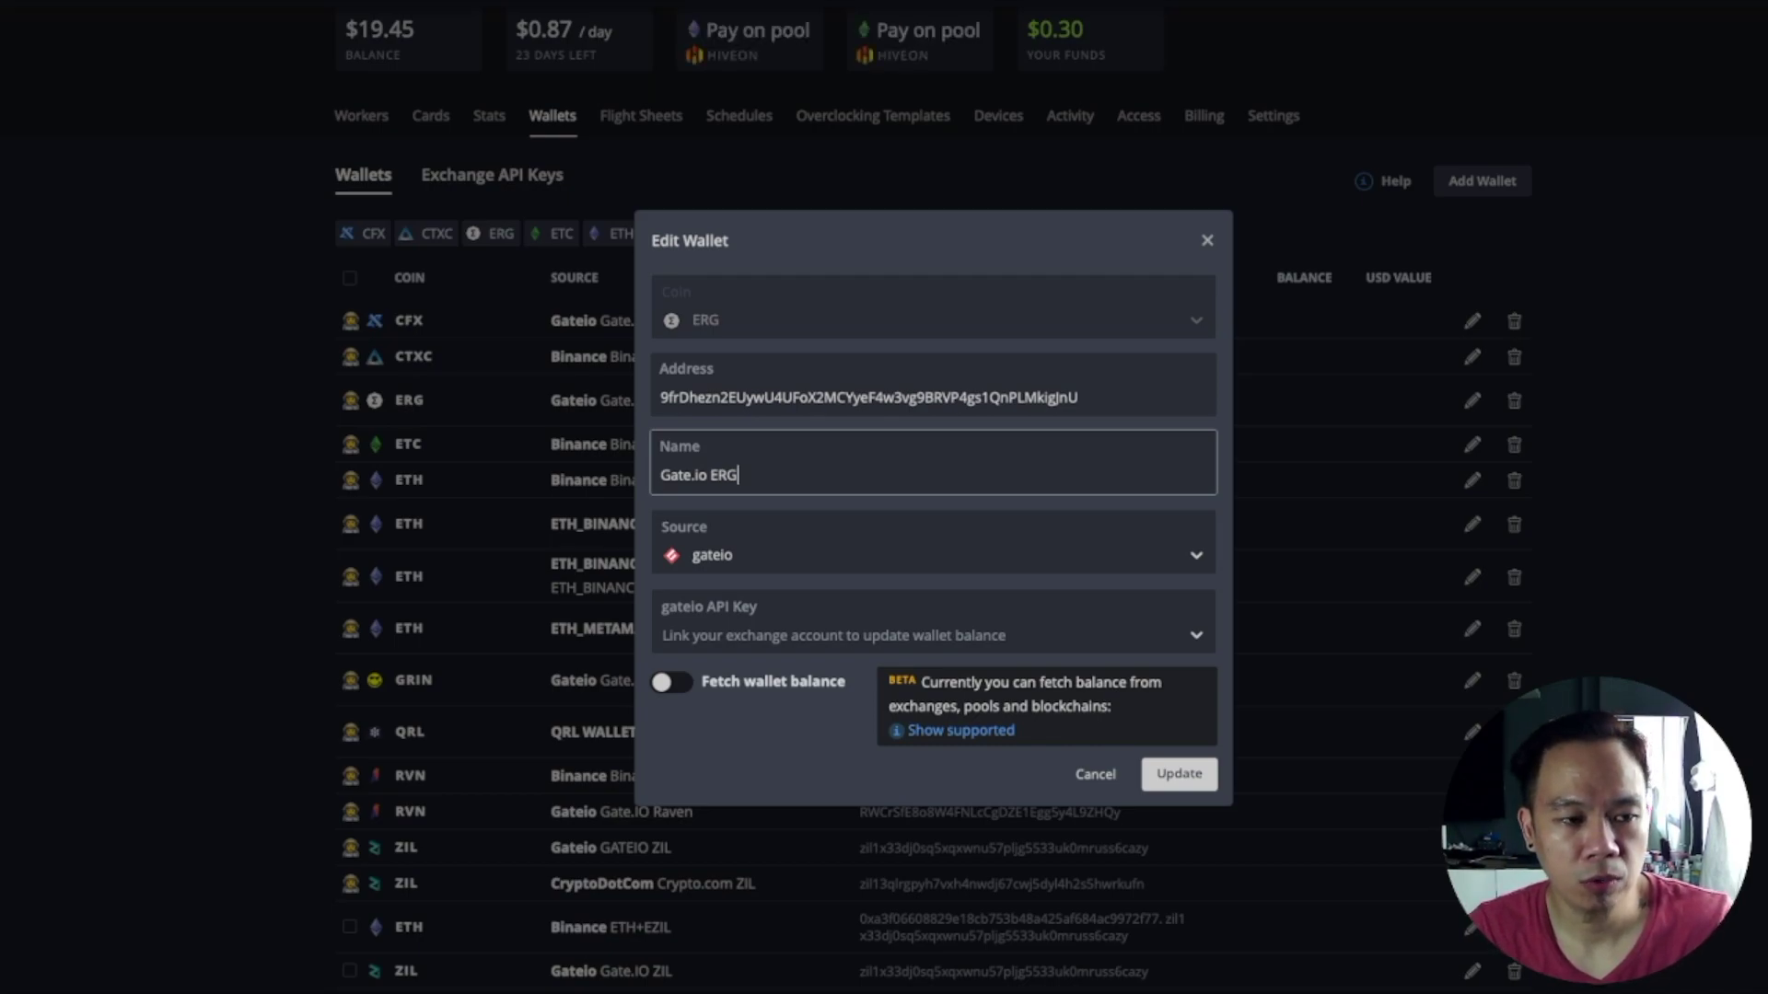
pyautogui.hotkey('shift', 'Left')
pyautogui.hotkey('shift', 'Left')
pyautogui.hotkey('shift', 'Left')
pyautogui.press('Right')
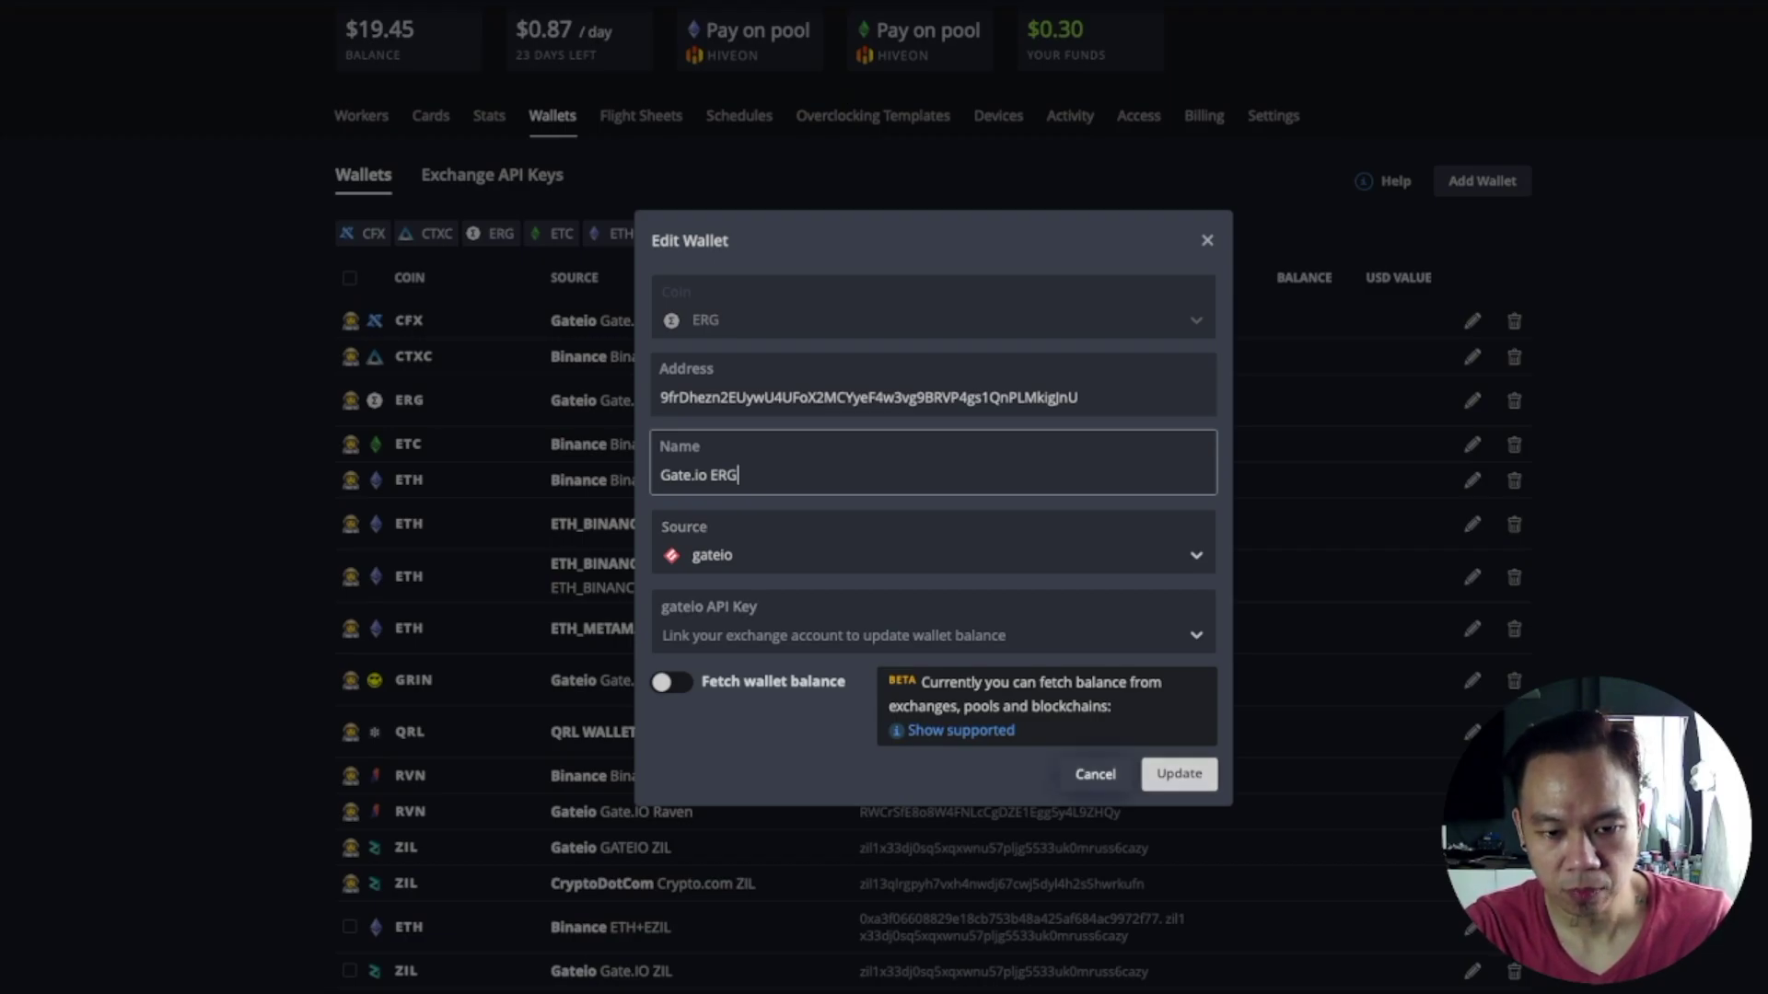
pyautogui.click(1178, 774)
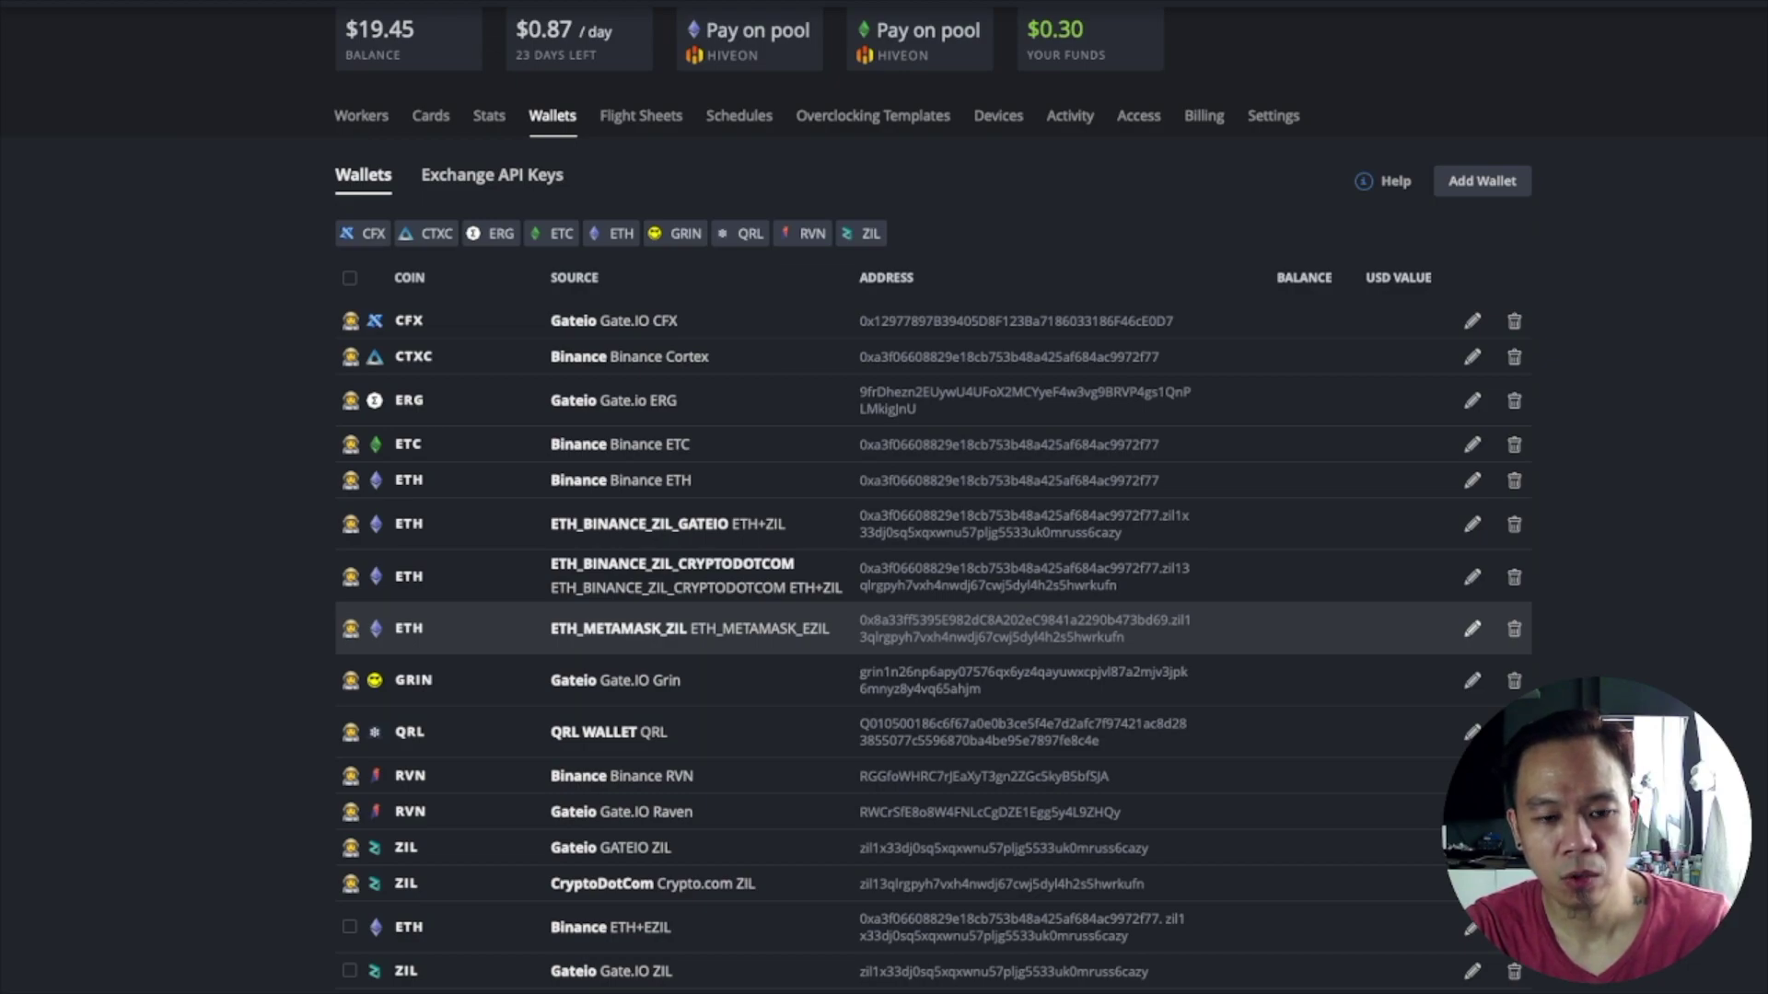
# - Open the ETH_METAMASK_EZIL wallet and inspect the ETH and ZIL parts of its address
pyautogui.click(1473, 628)
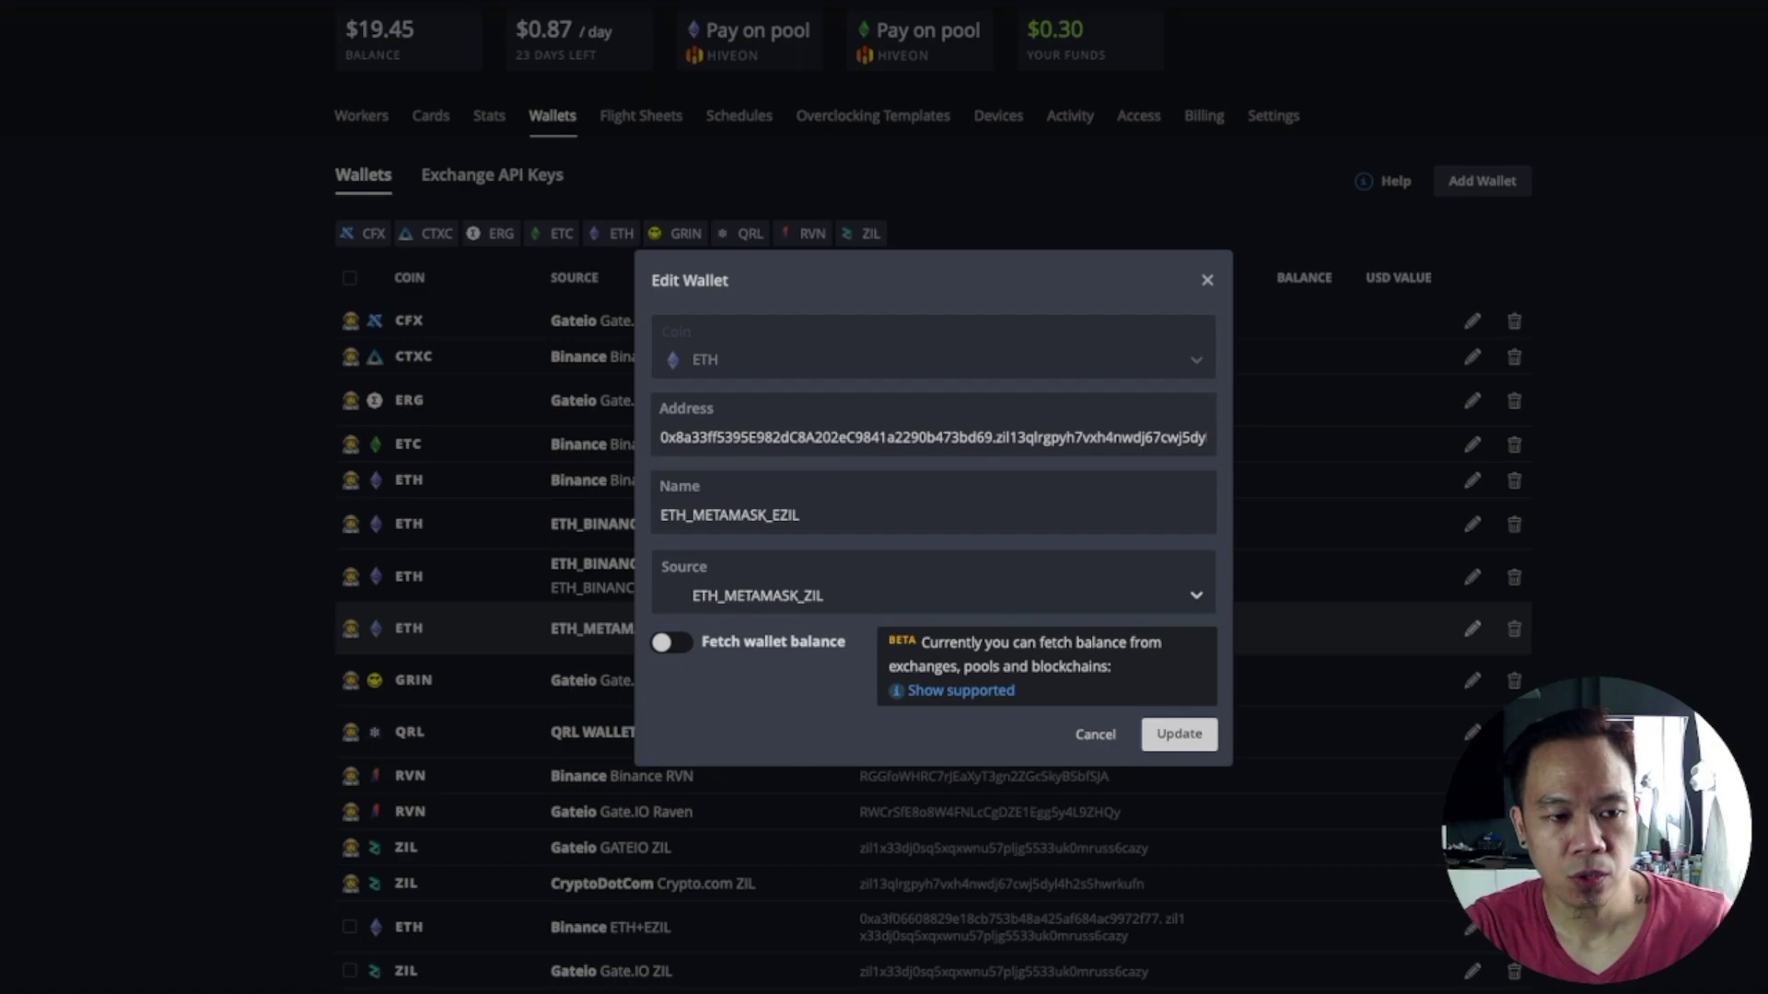
pyautogui.hotkey('shift', 'Tab')
pyautogui.hotkey('ctrl', 'shift', 'Right')
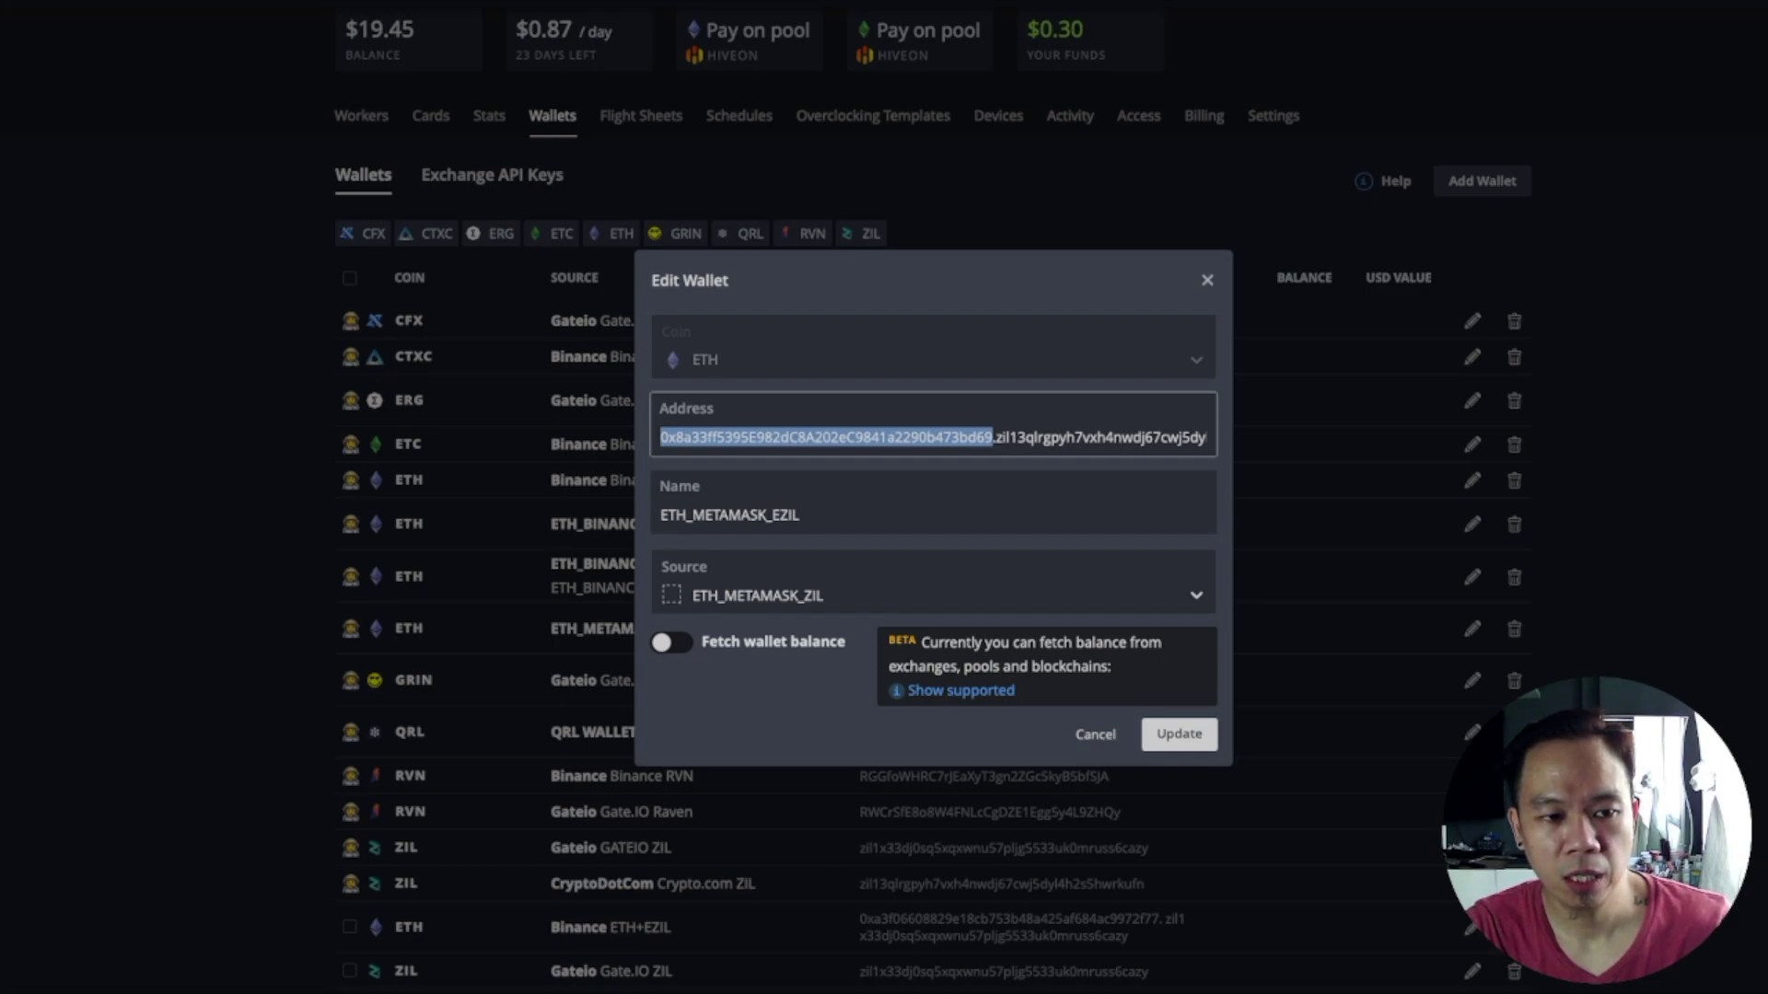
pyautogui.press('Right')
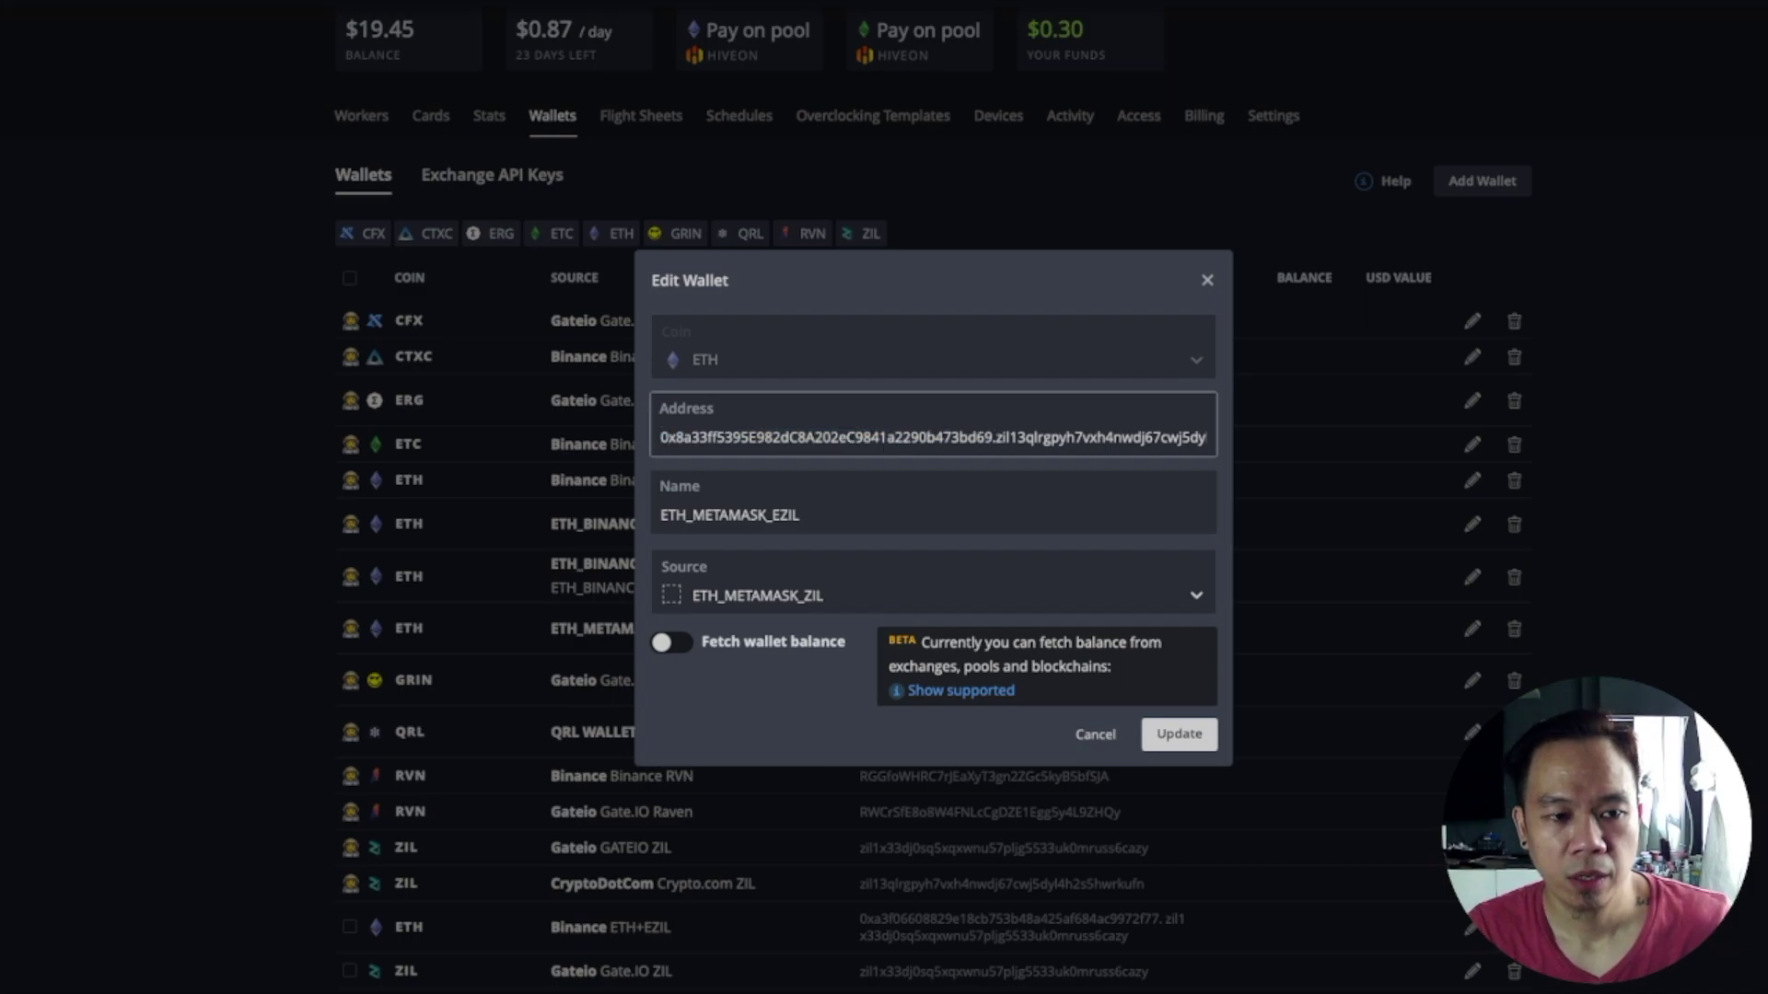
pyautogui.press('Right')
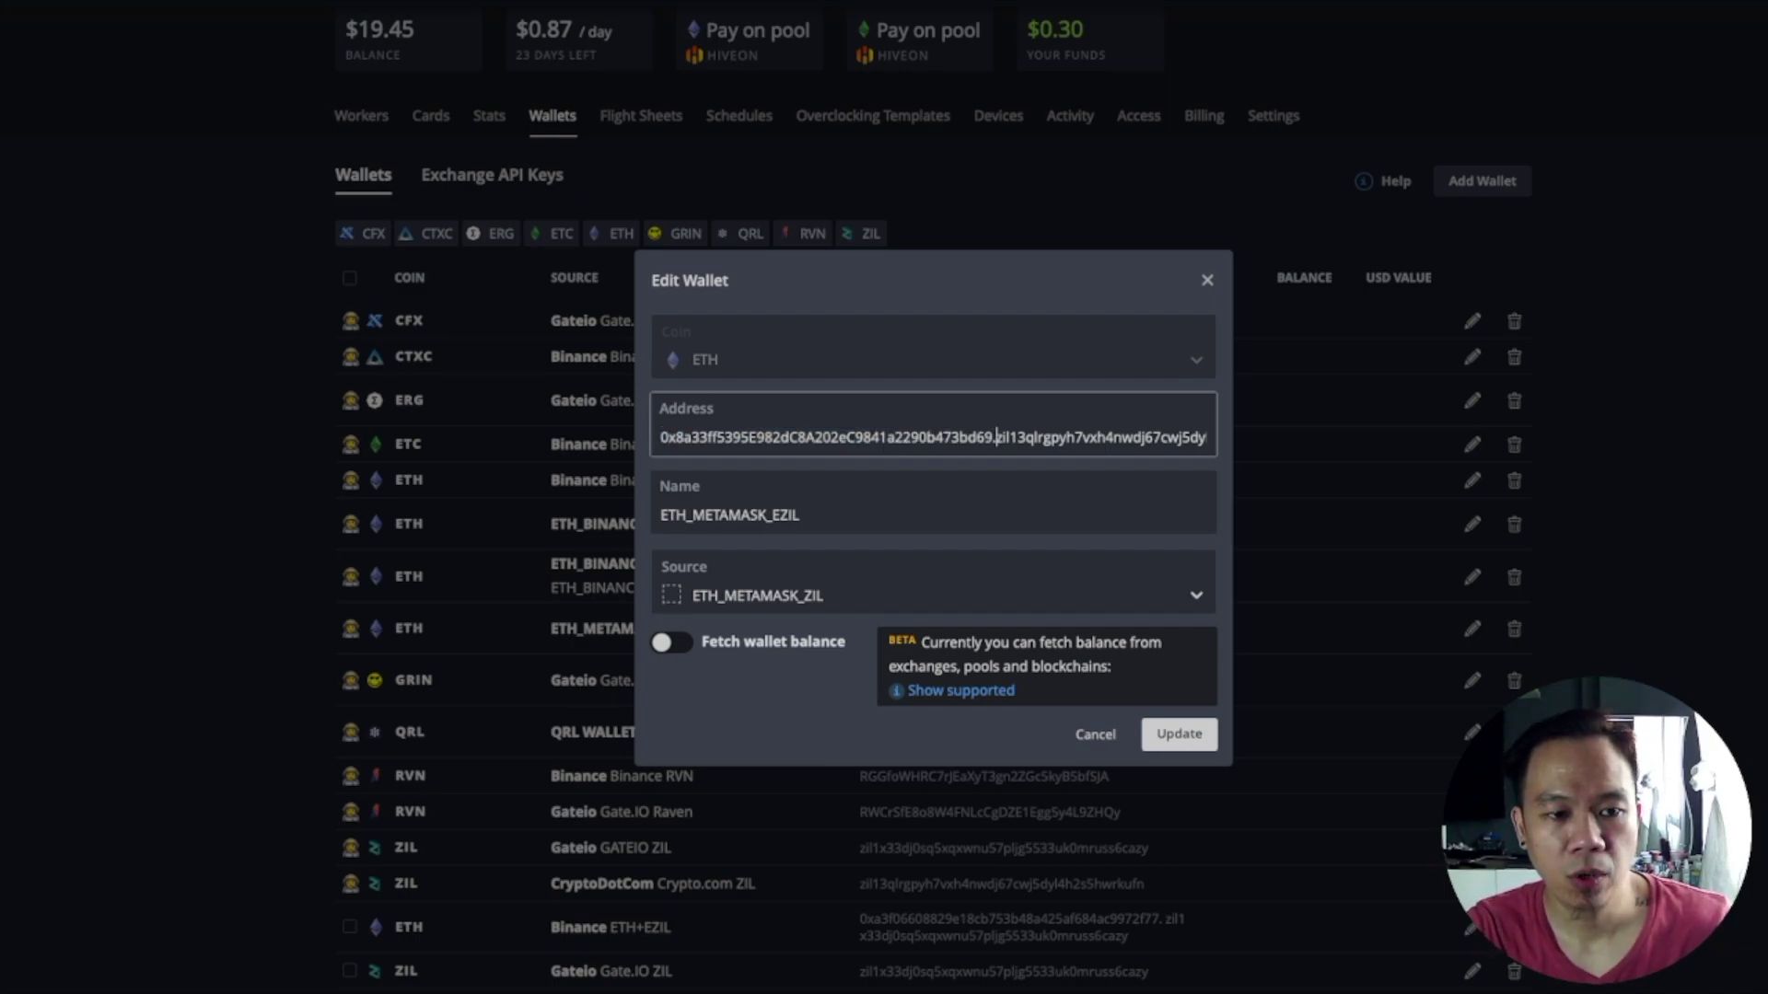
pyautogui.hotkey('shift', 'End')
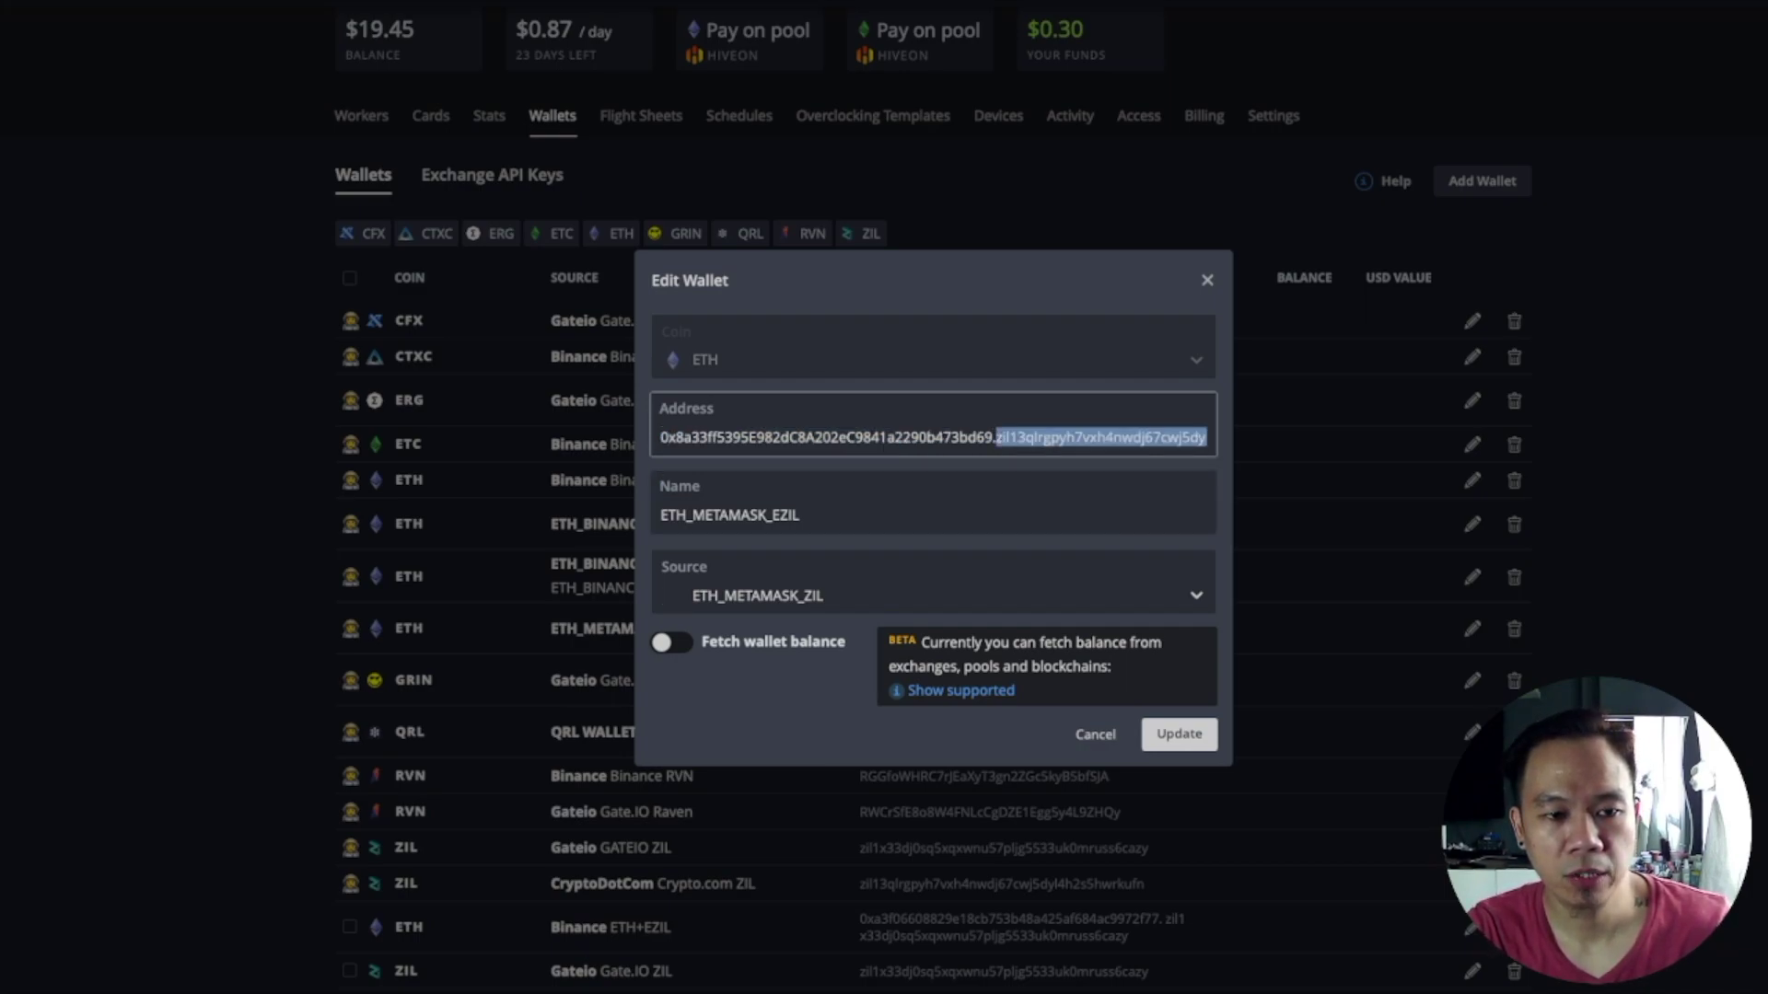
pyautogui.click(1154, 436)
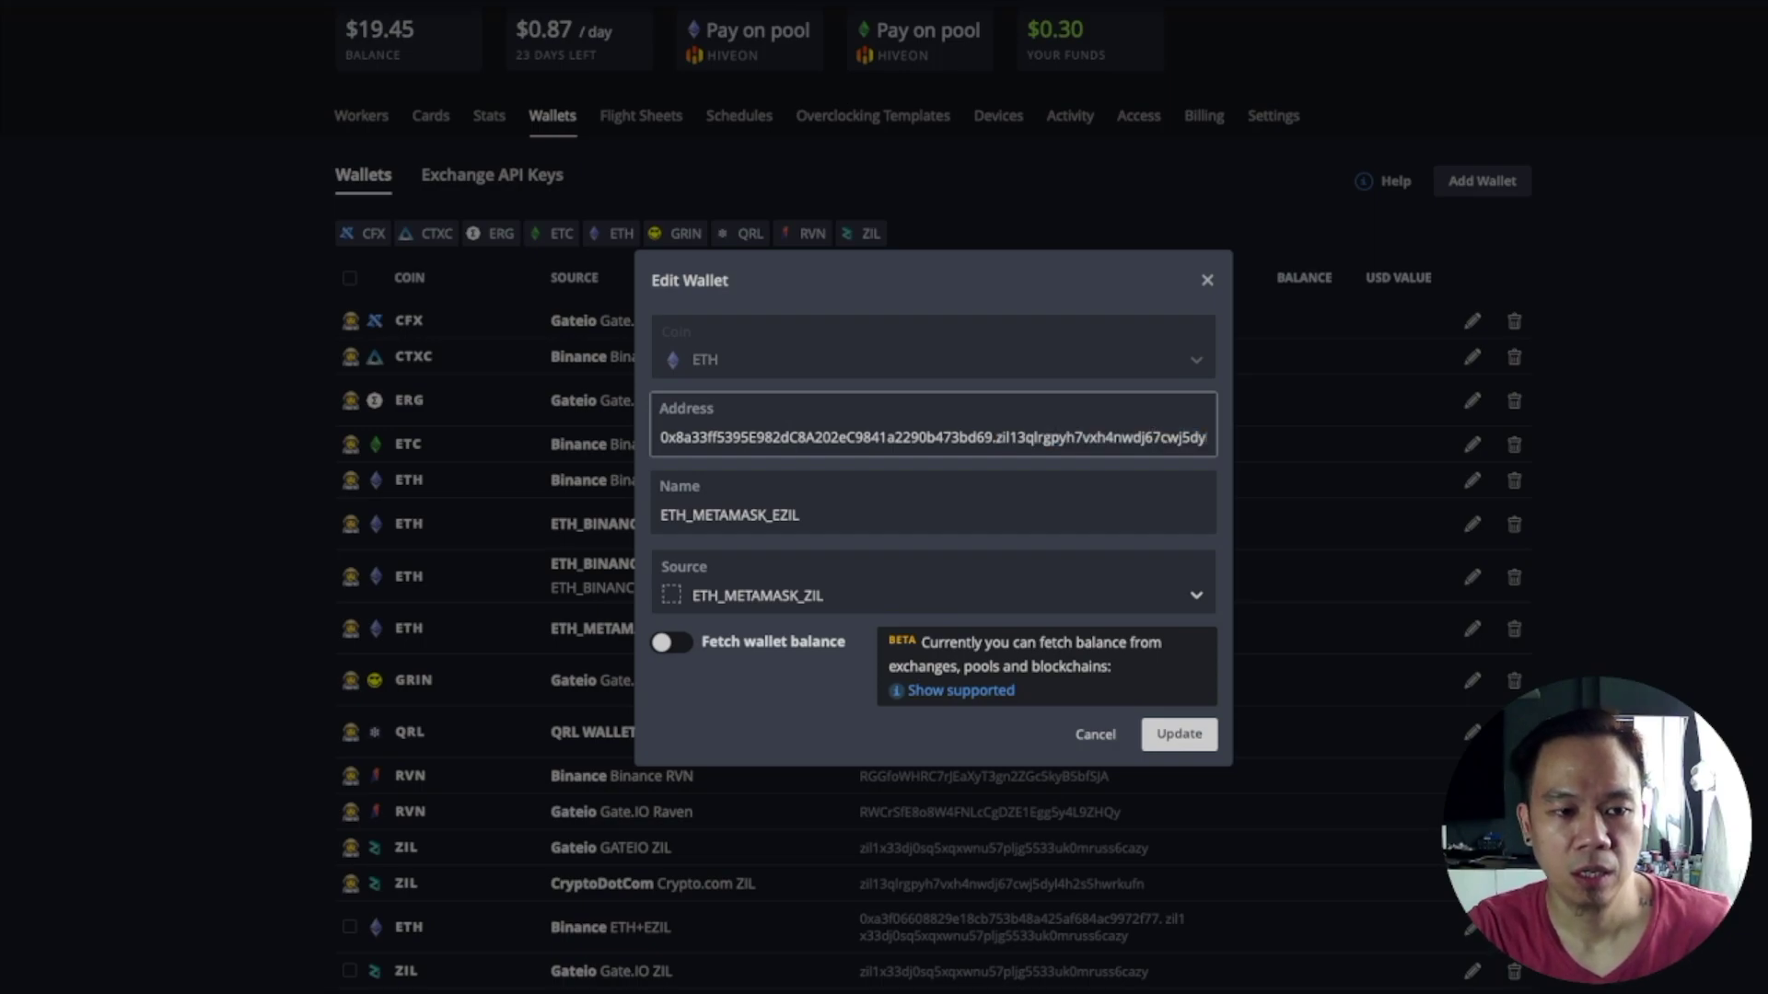
pyautogui.doubleClick(1153, 436)
pyautogui.press('End')
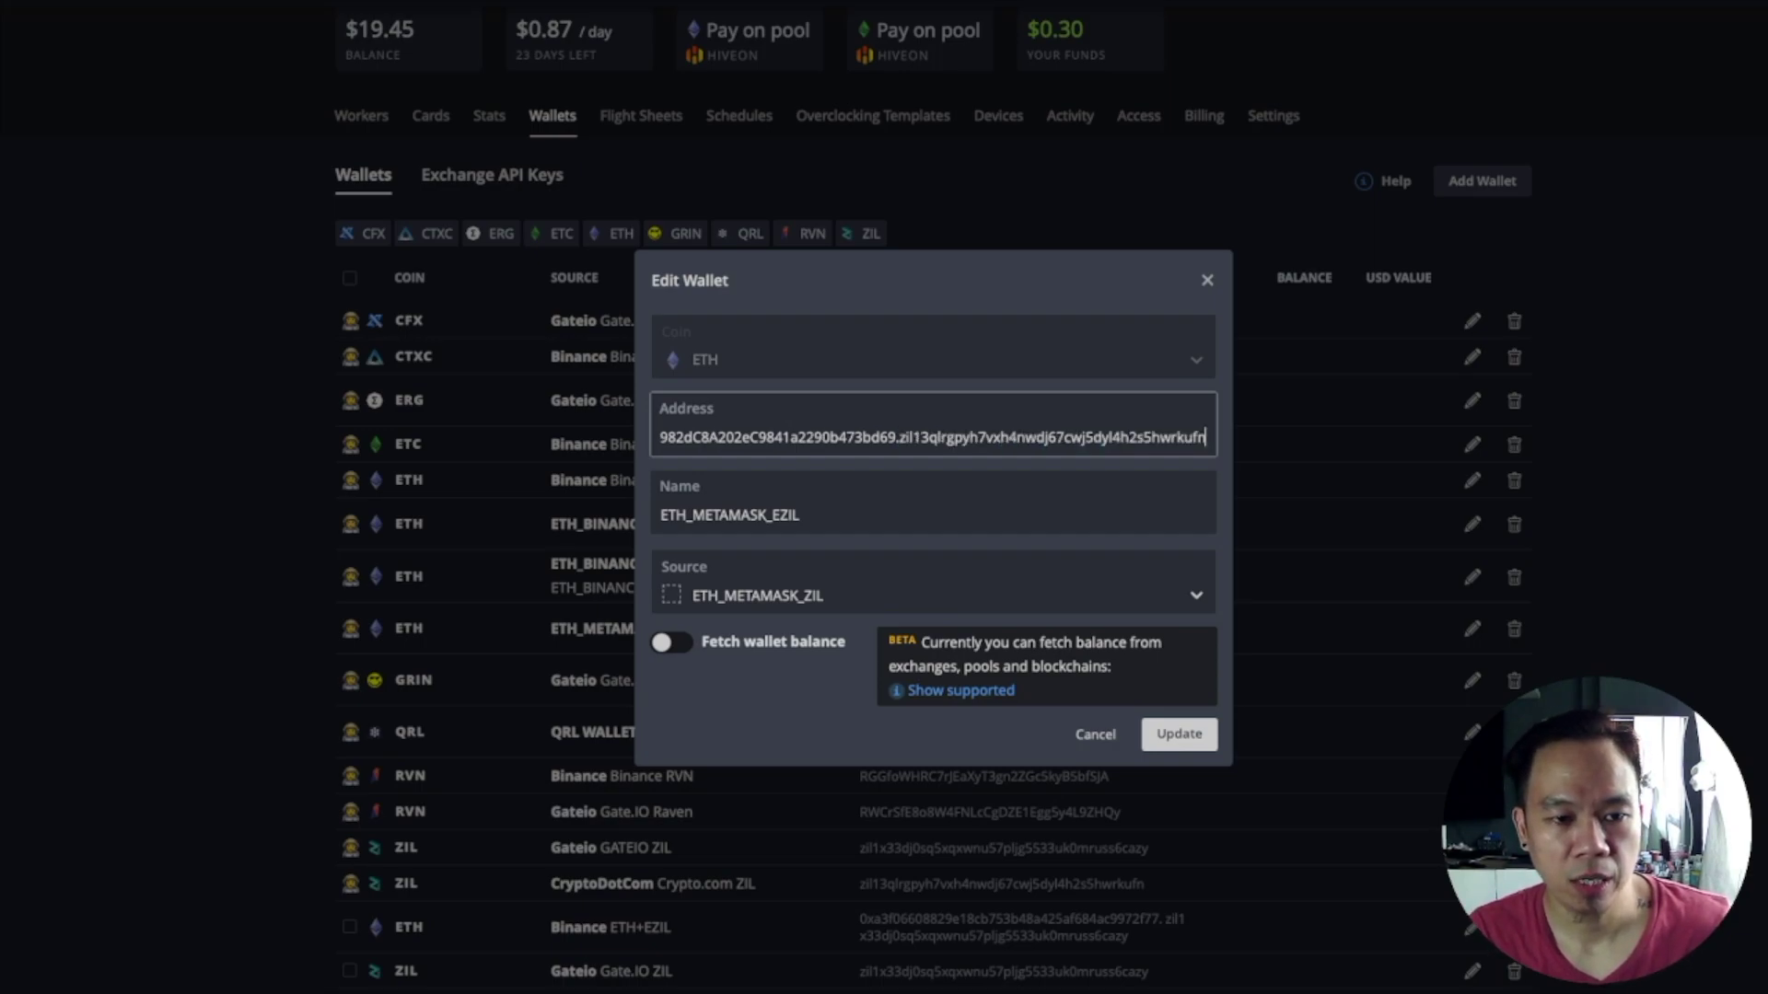
pyautogui.hotkey('ctrl', 'shift', 'Left')
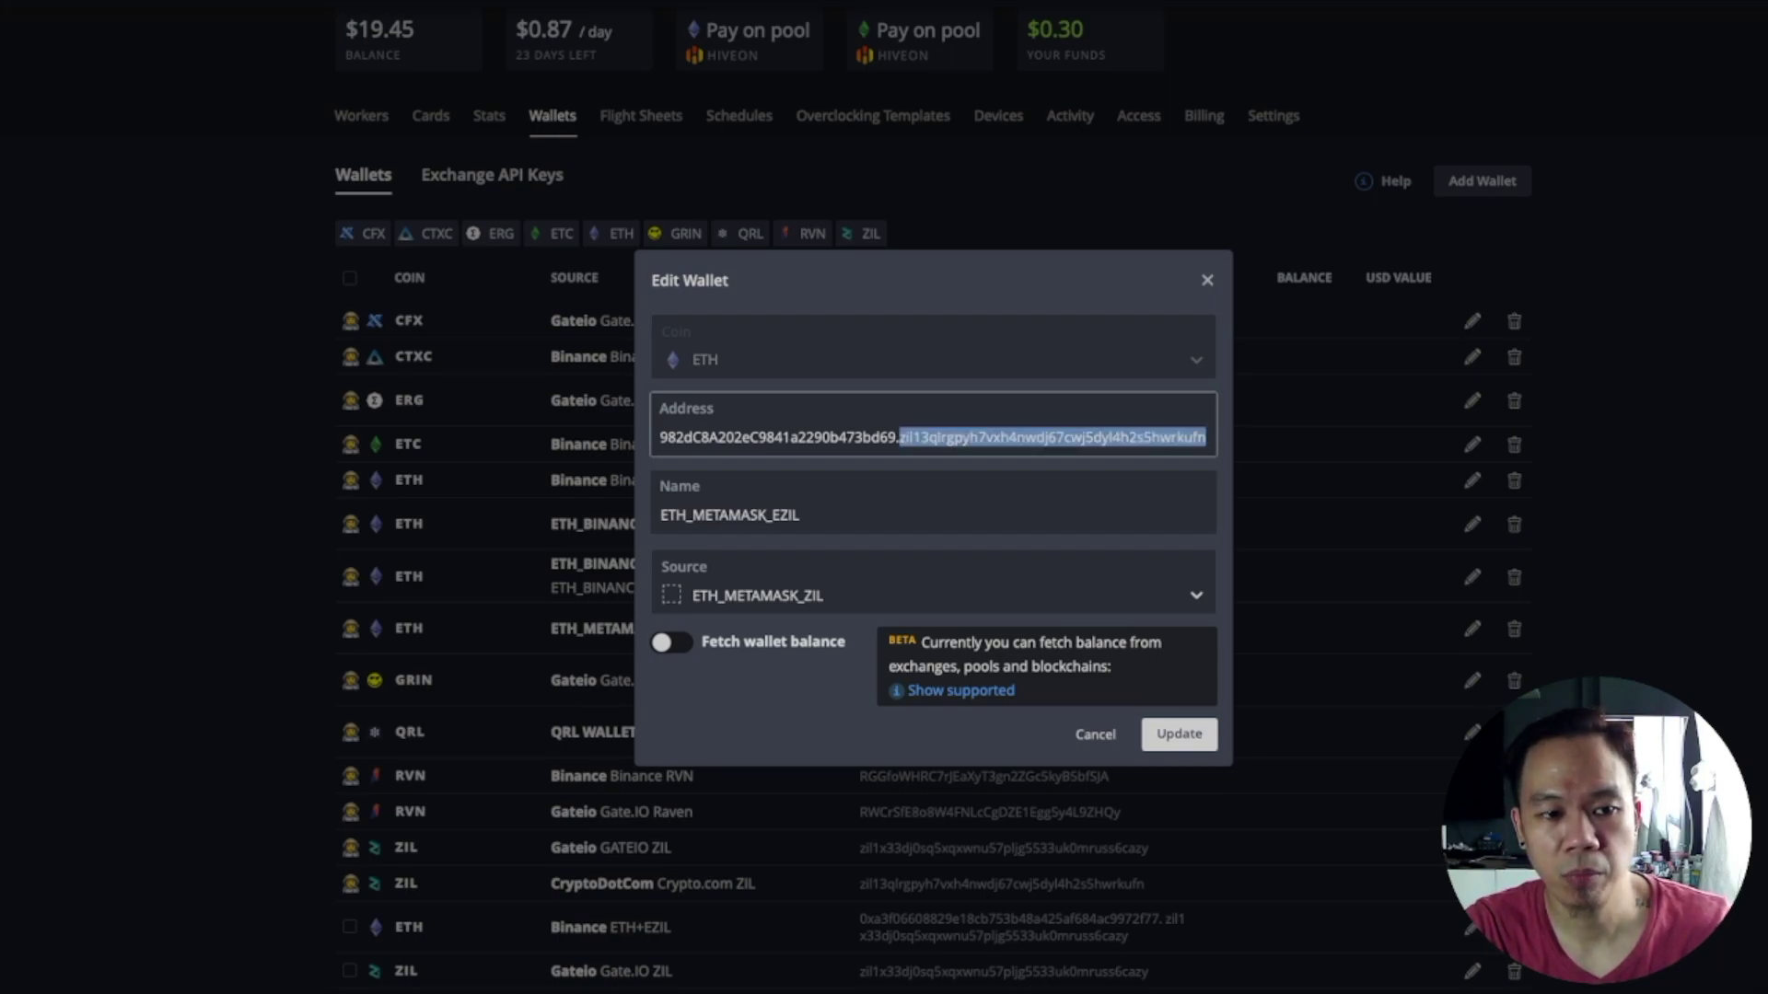
# - Check the wallet name and source, keeping ETH_METAMASK_ZIL as the source
pyautogui.press('Tab')
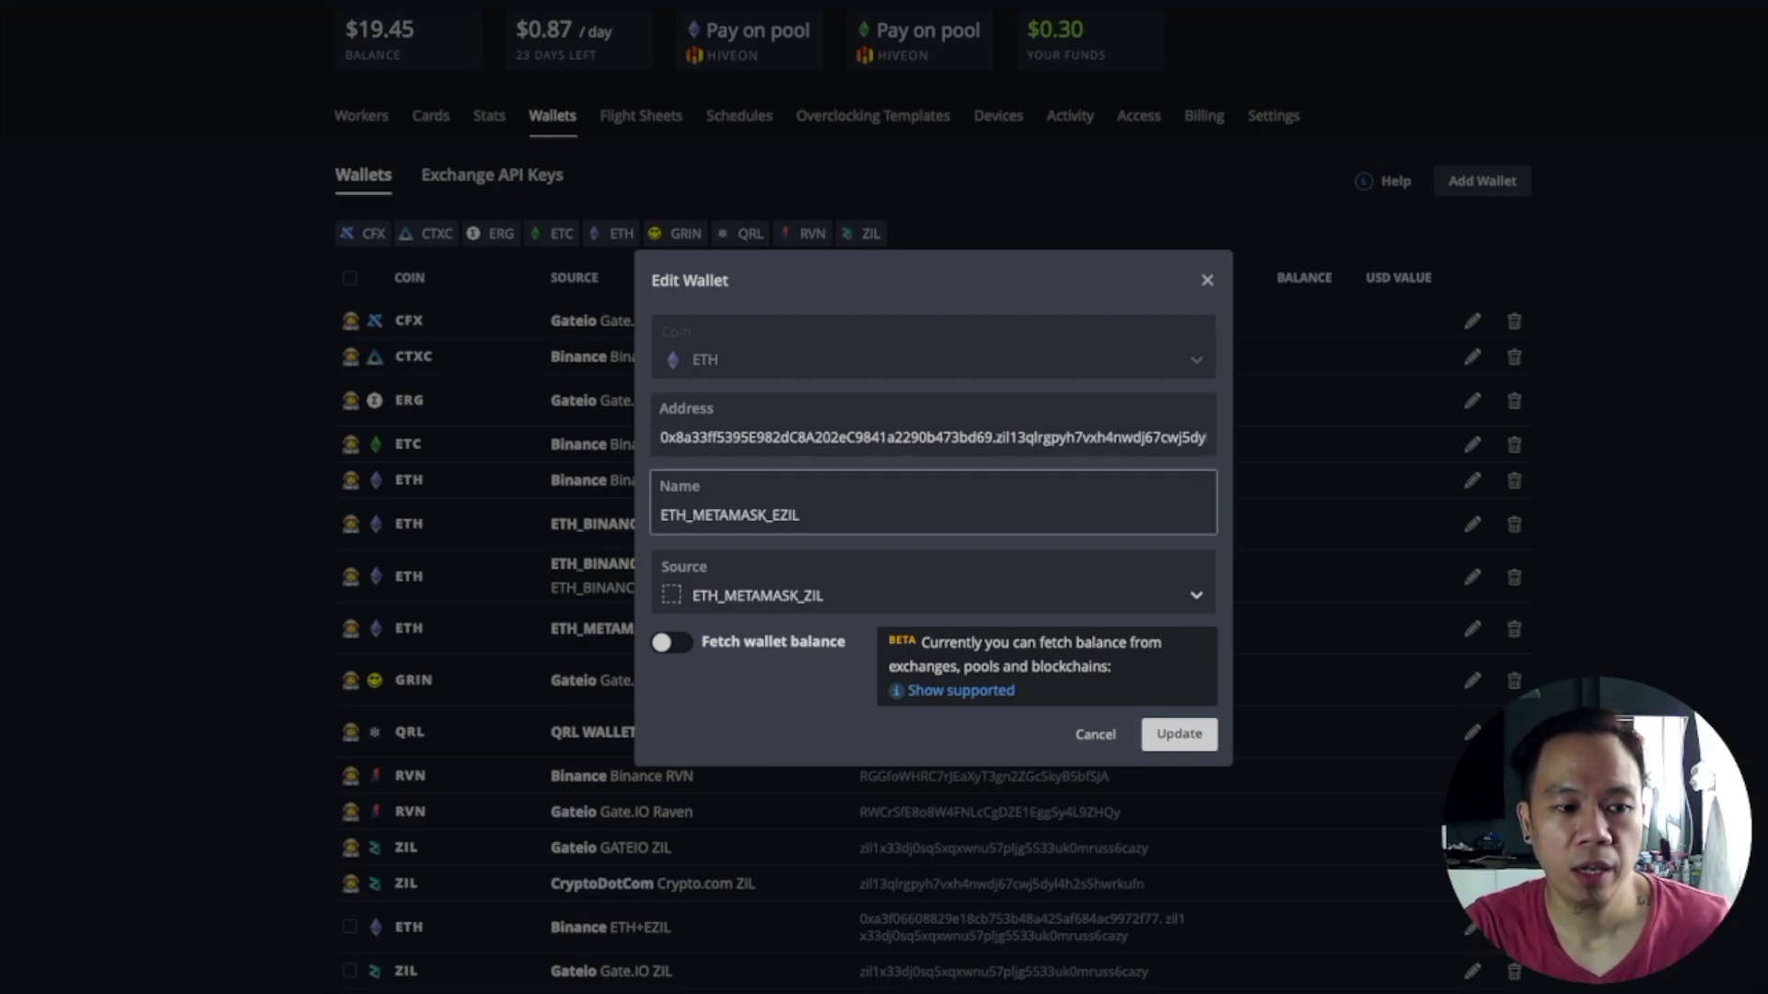
pyautogui.press('Tab')
pyautogui.press('Down')
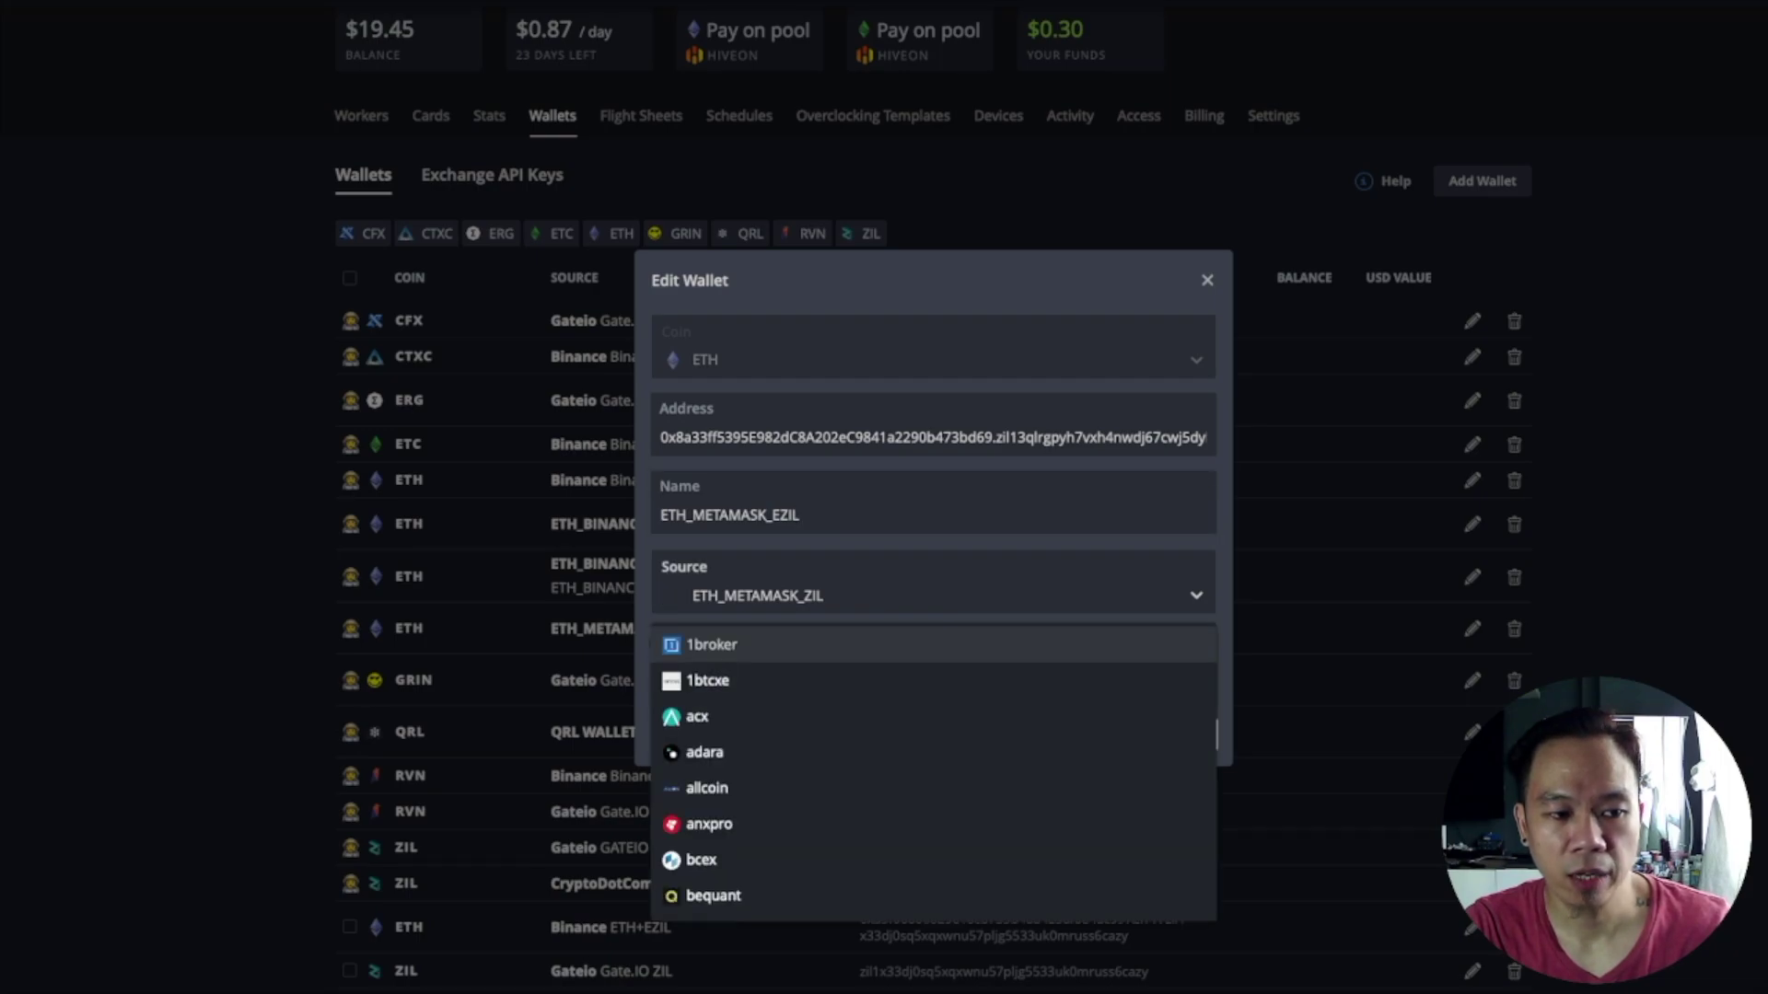
pyautogui.press('Escape')
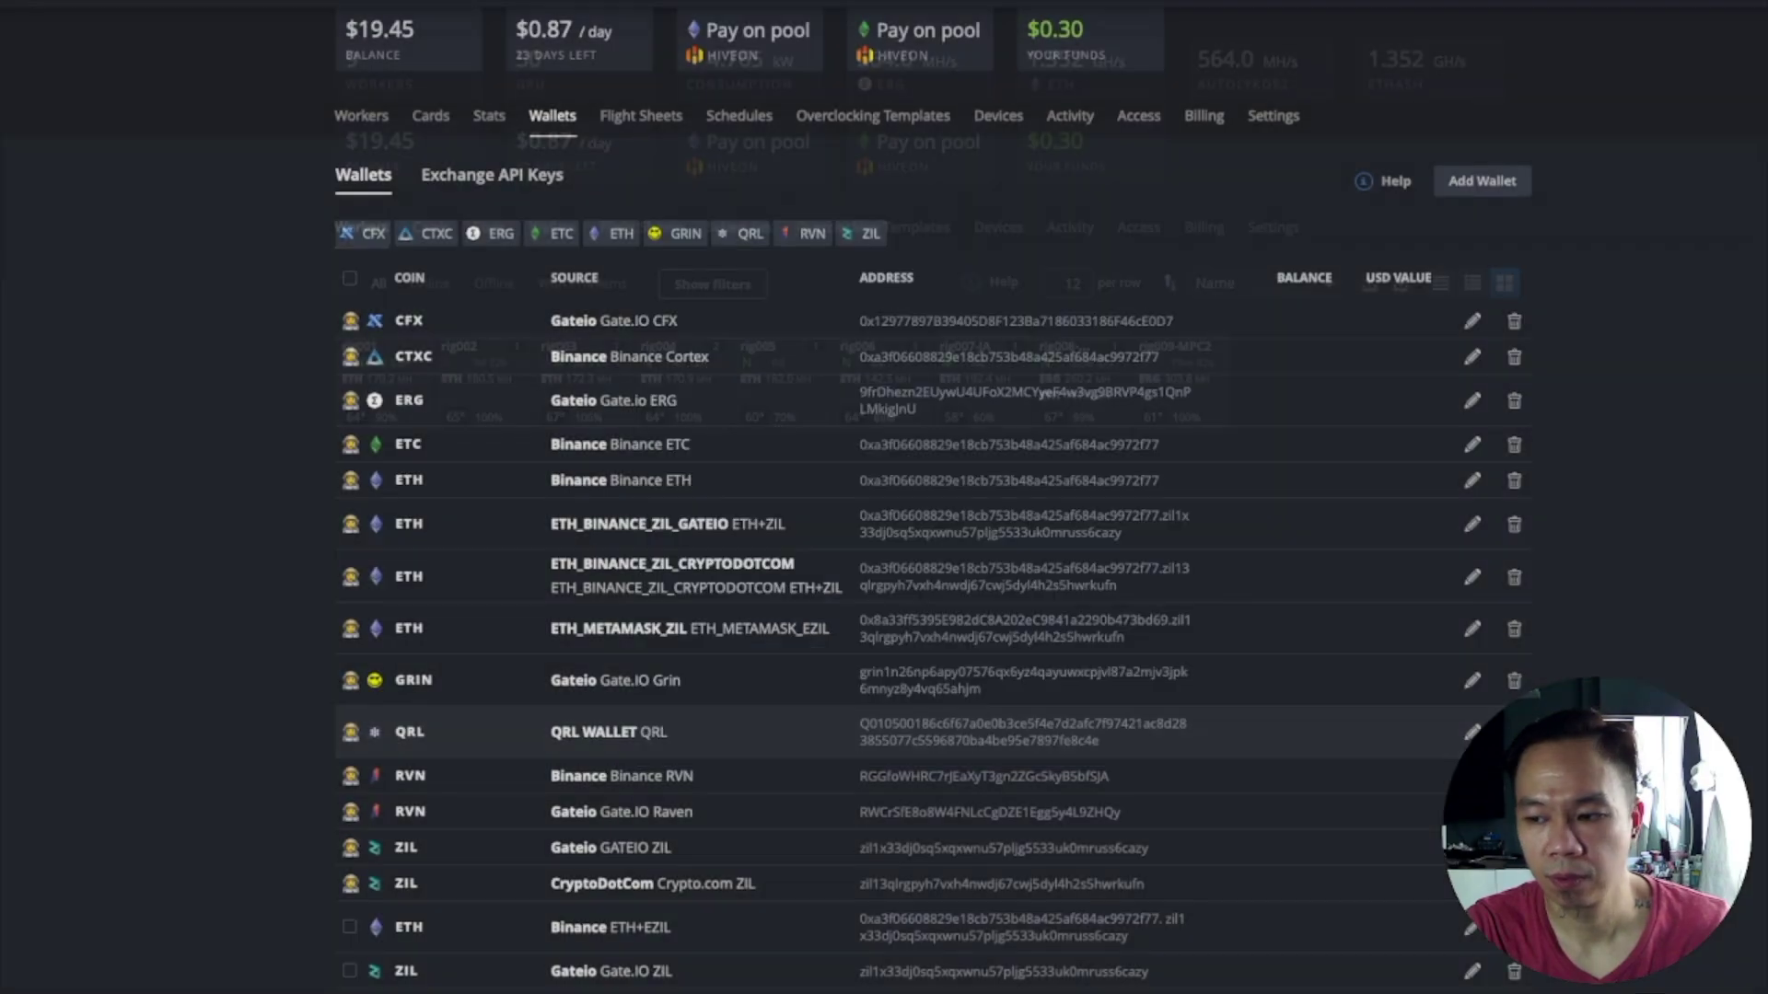
# - Close the Ezil wallet editor and open rig008-MPC's details
pyautogui.press('Return')
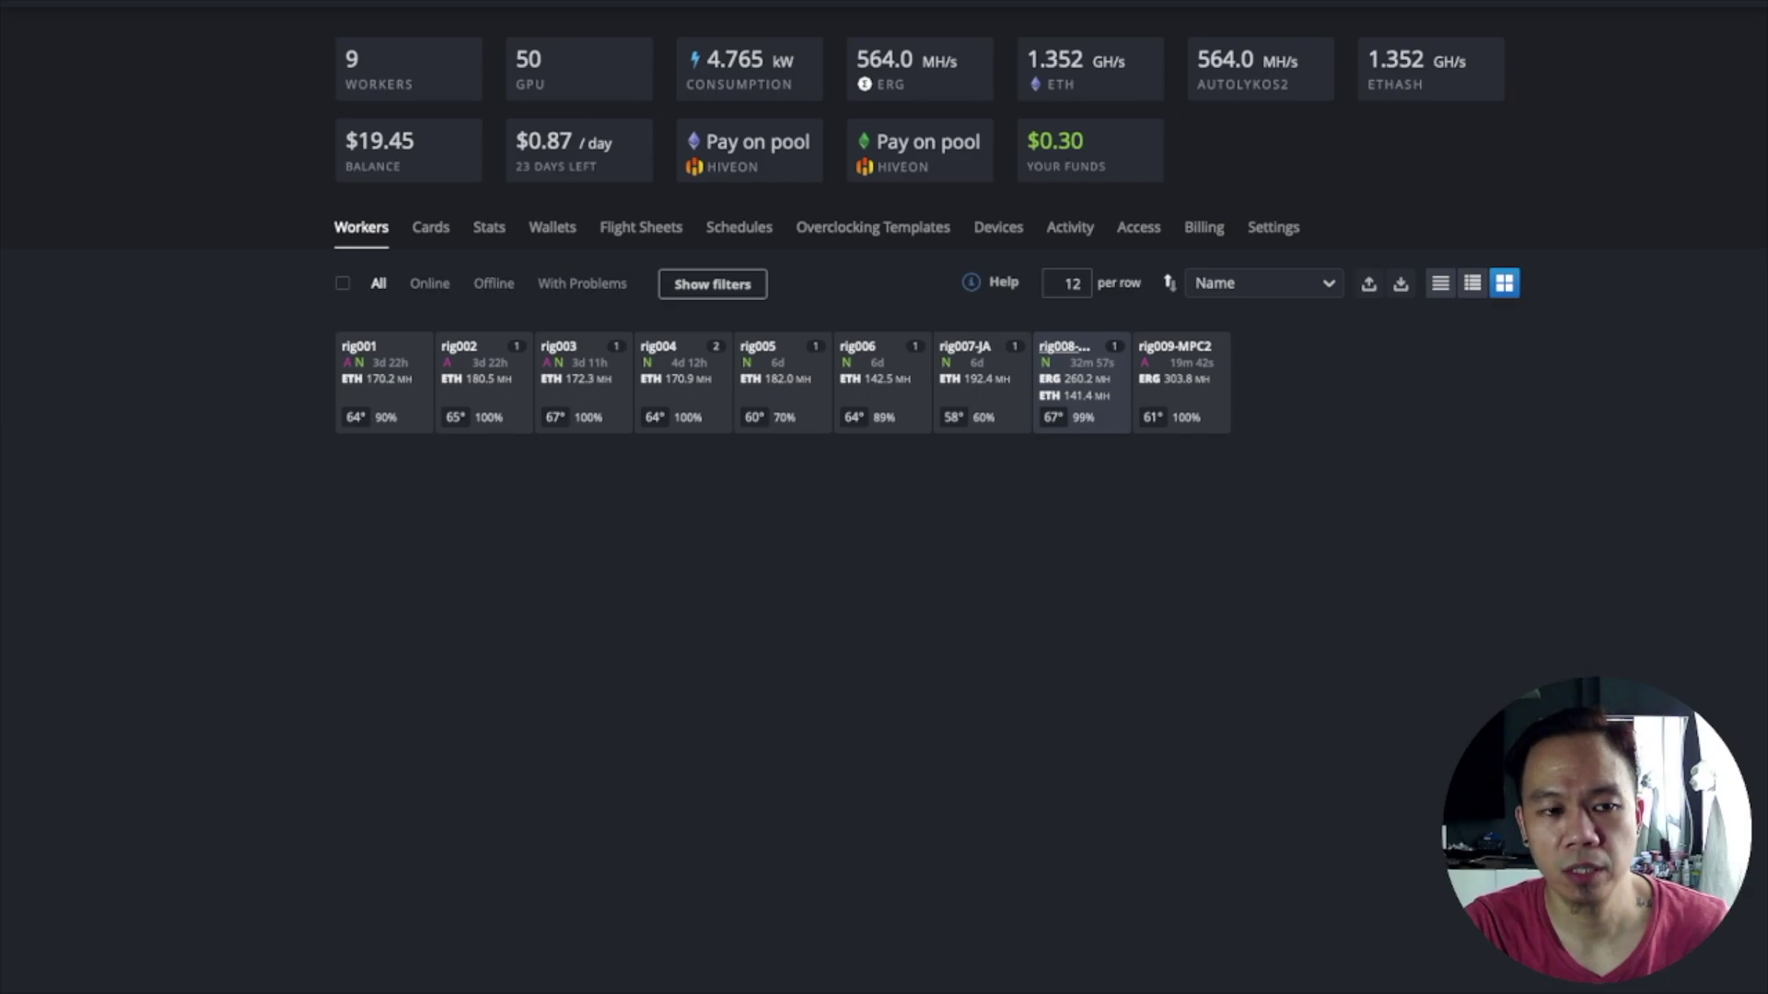
pyautogui.click(1082, 381)
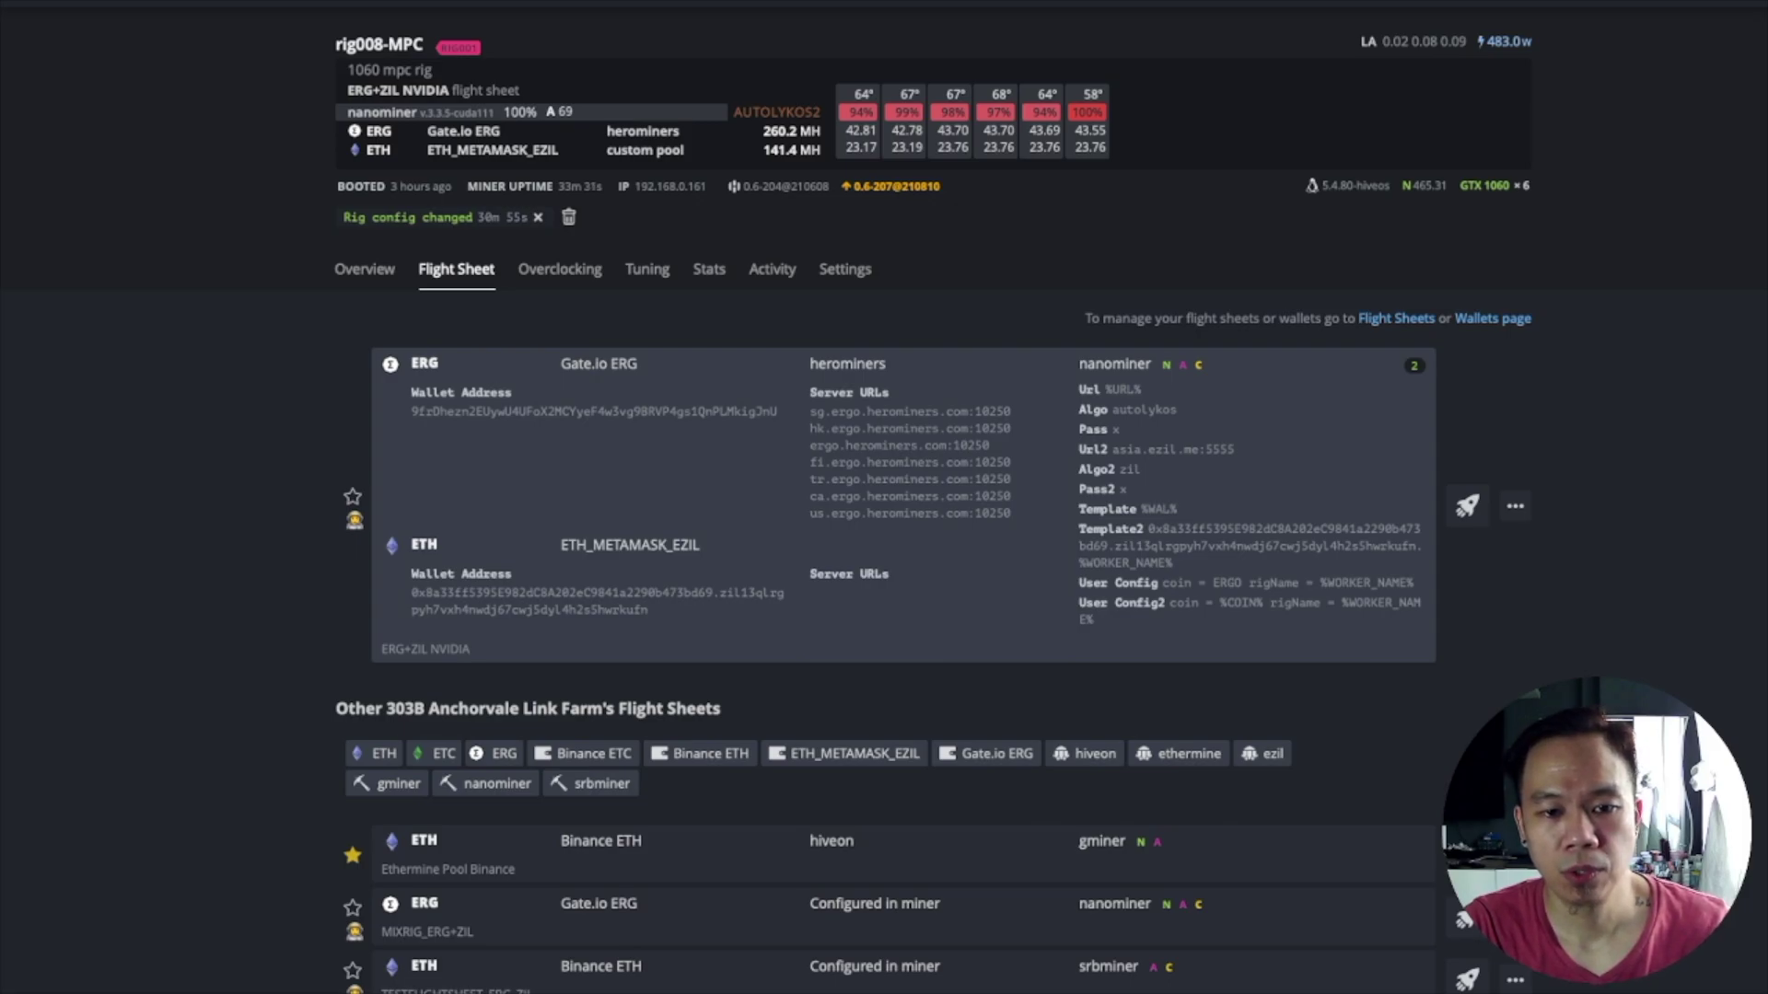
# - Edit the ERG+ZIL NVIDIA flight sheet, keeping the ERG wallet and ETH_METAMASK_EZIL dual wallet
pyautogui.click(1514, 506)
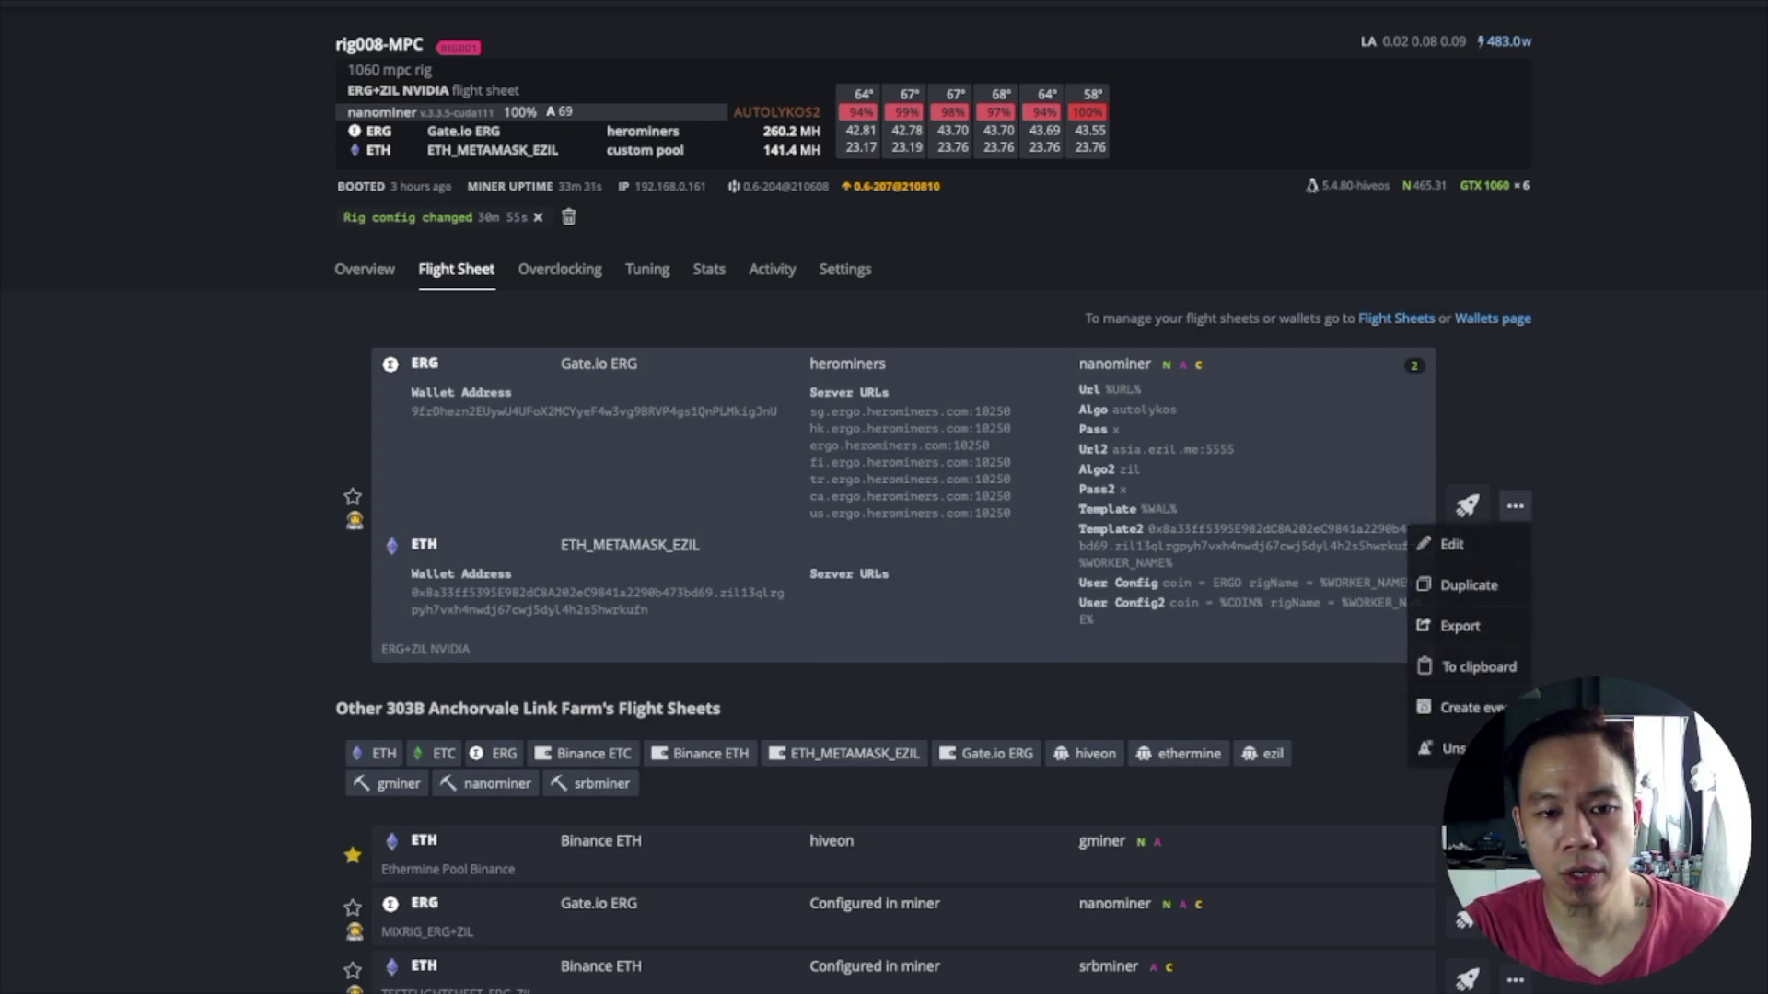
pyautogui.click(1468, 543)
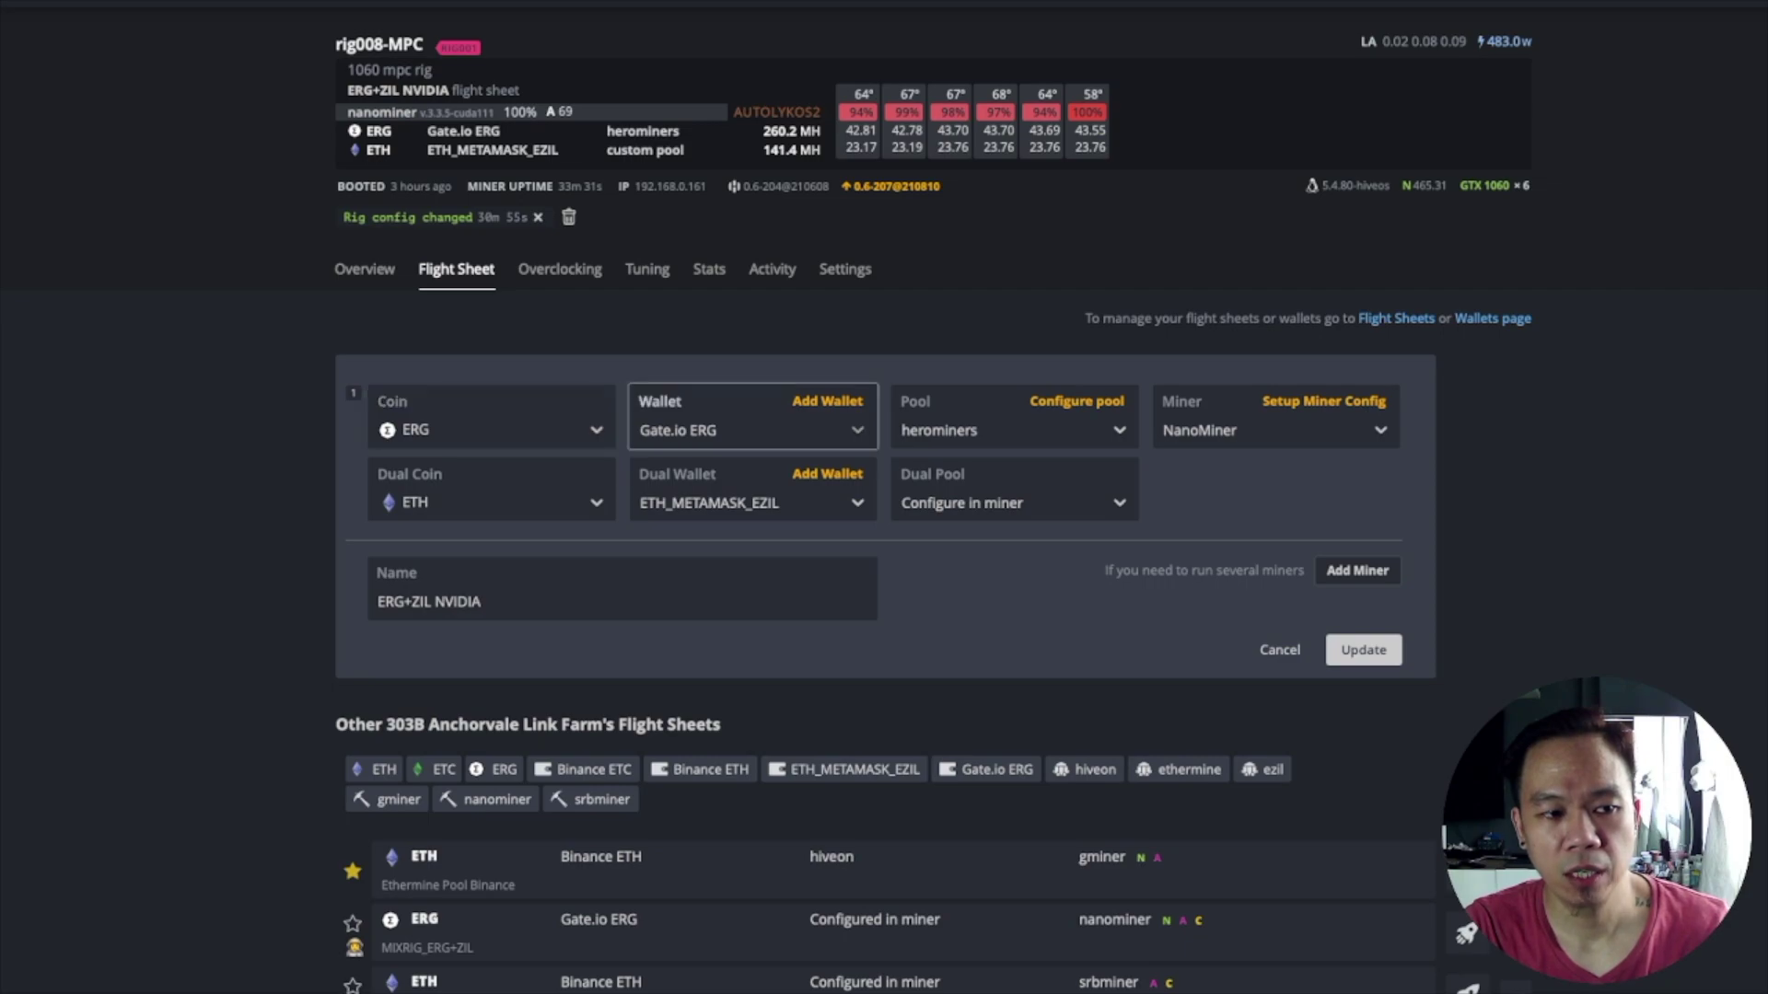
pyautogui.click(746, 430)
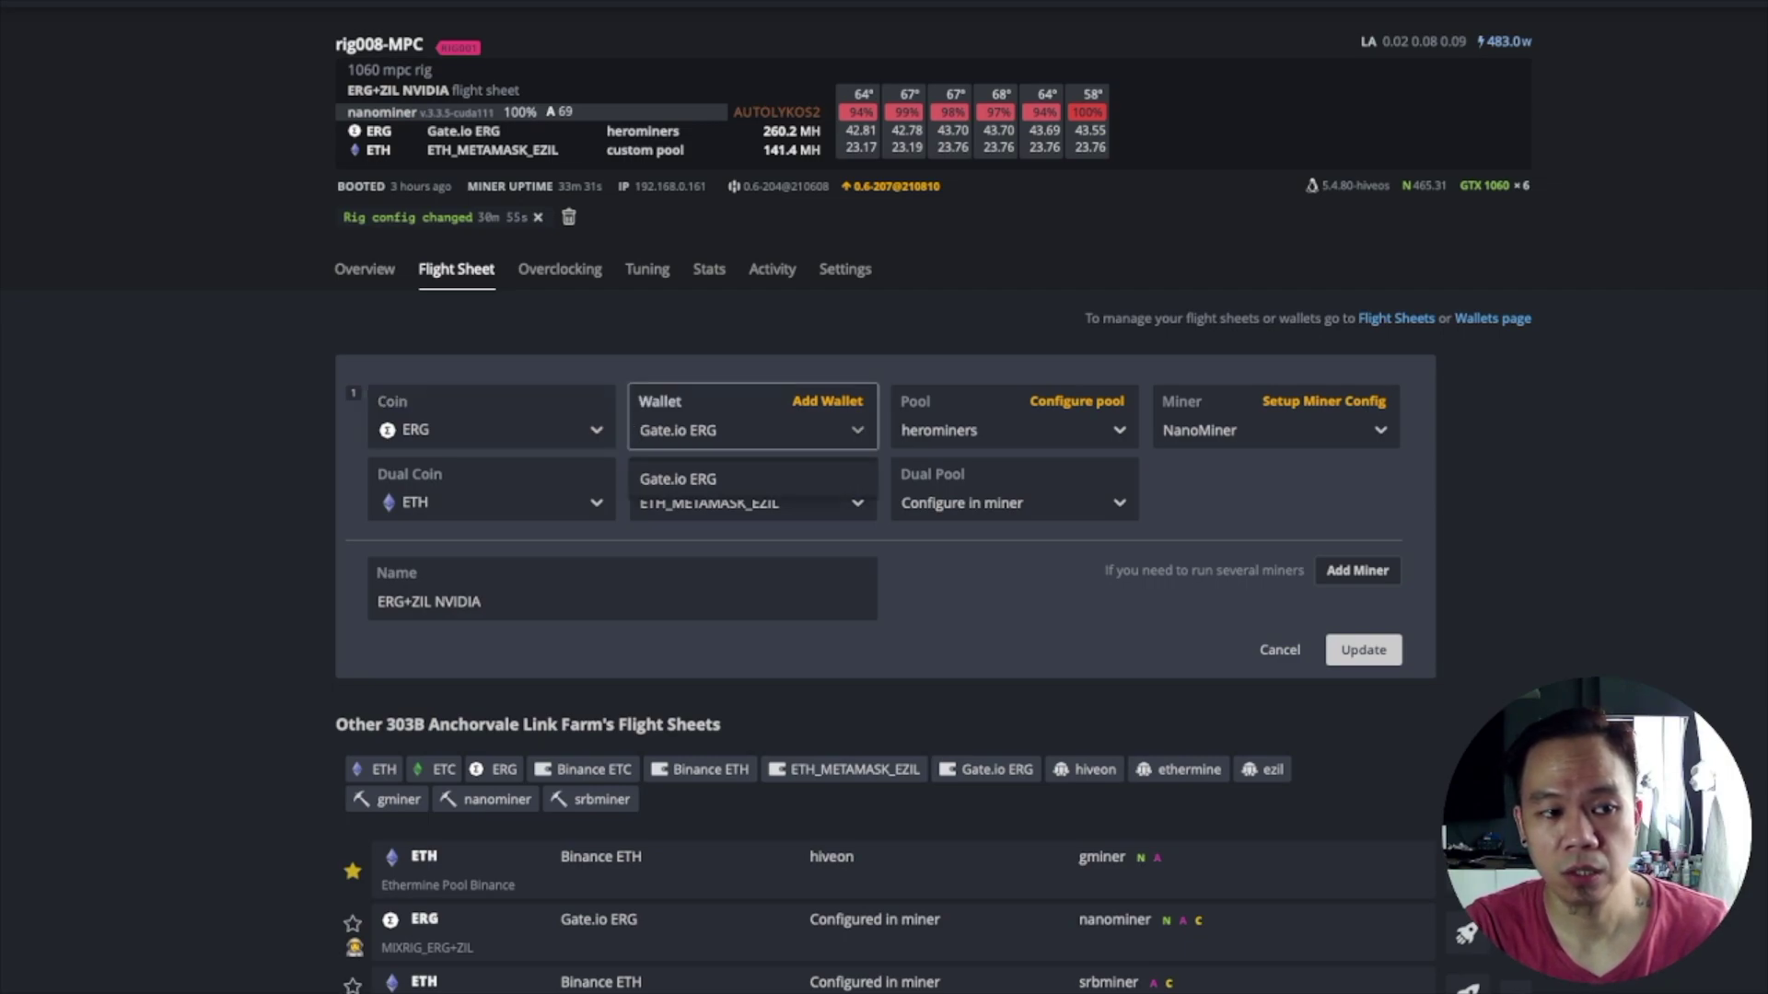
pyautogui.press('Return')
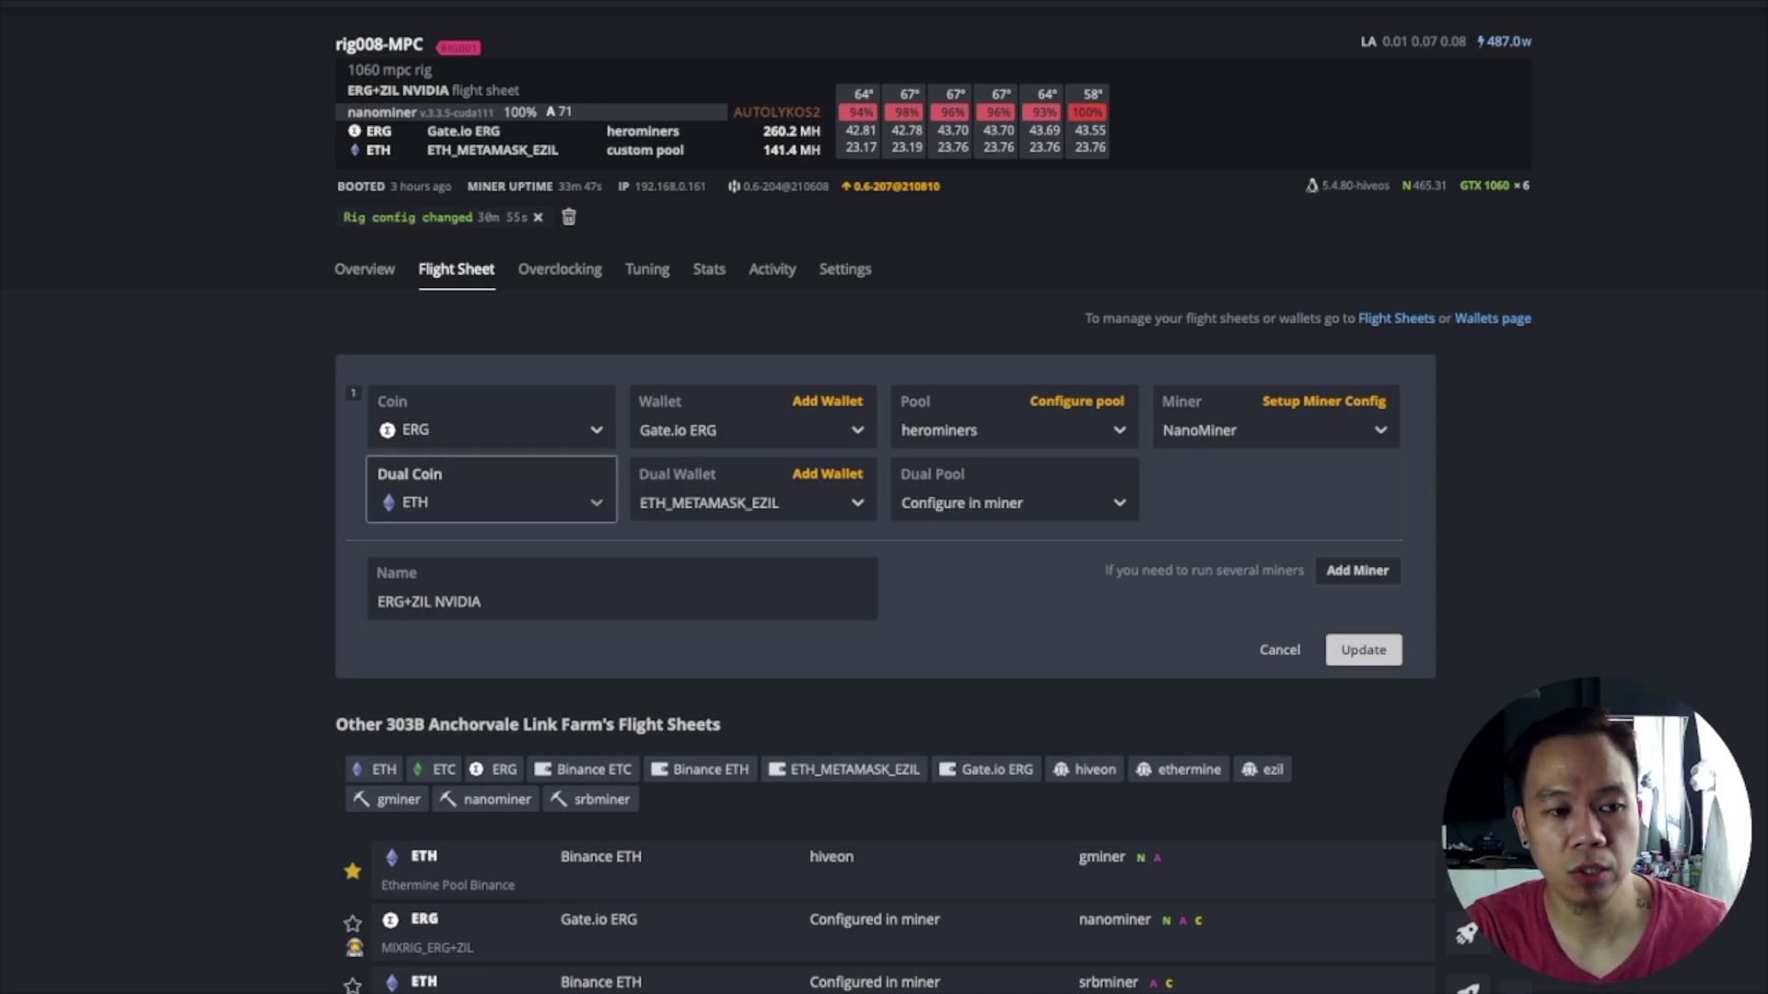
pyautogui.click(490, 502)
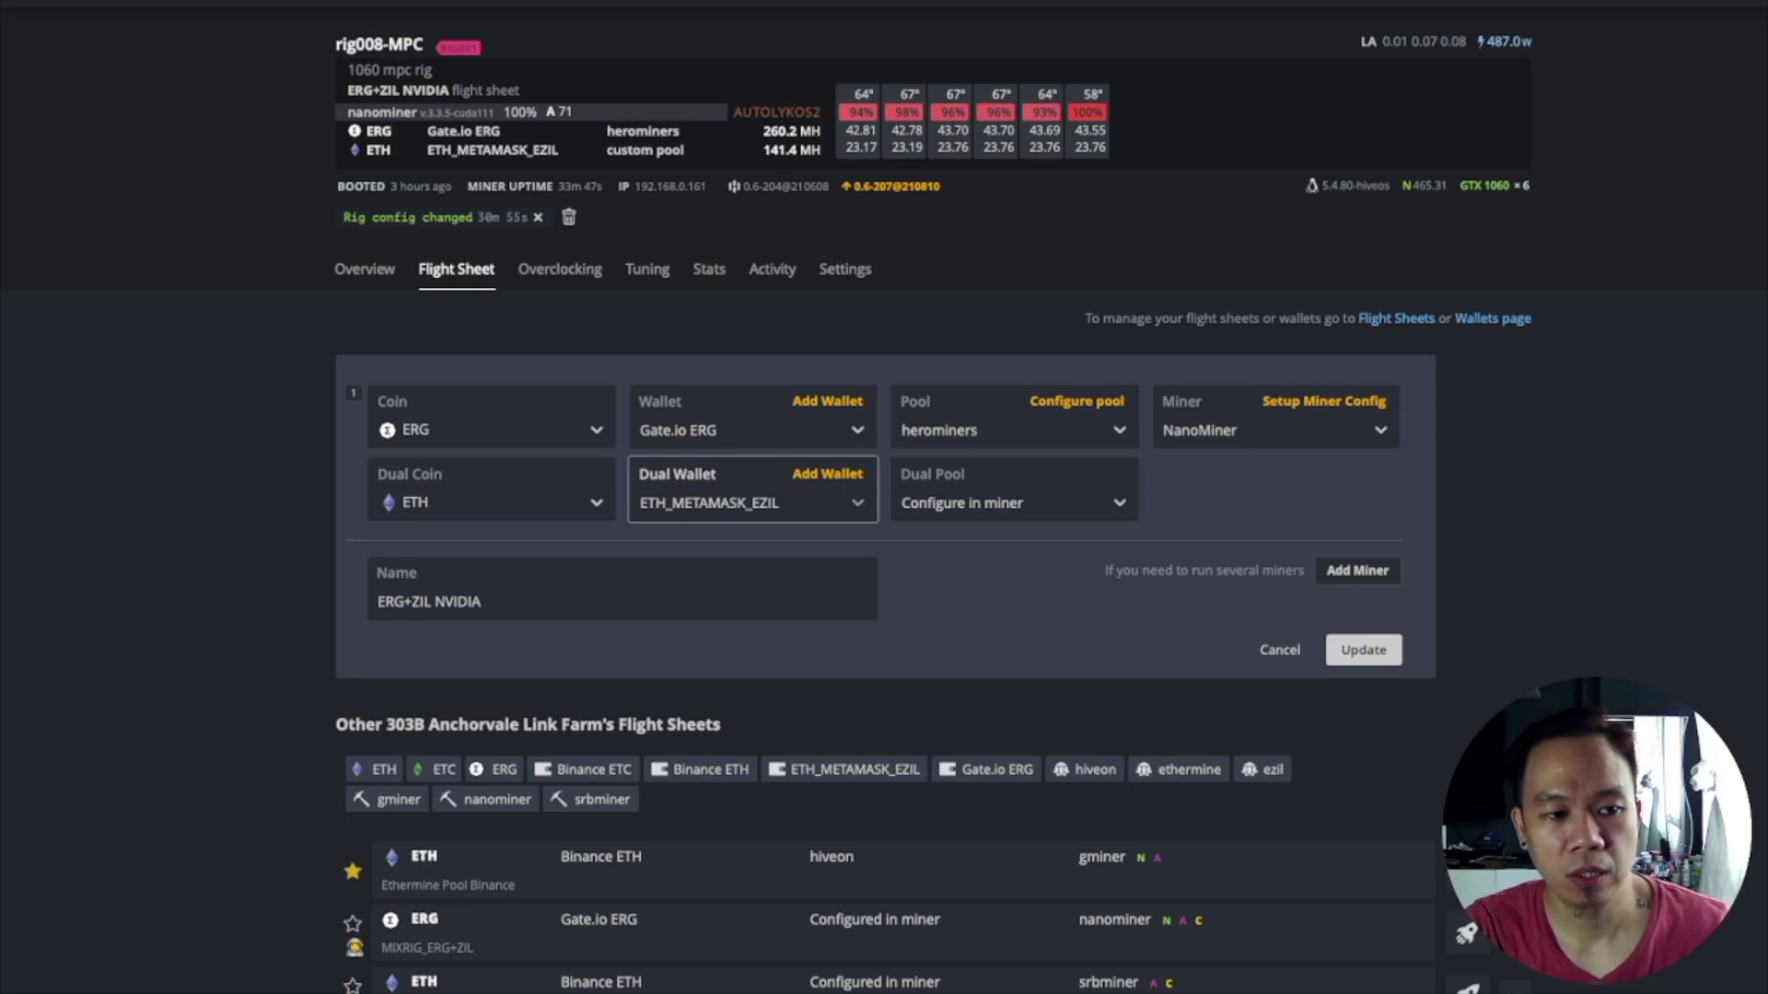
pyautogui.click(746, 503)
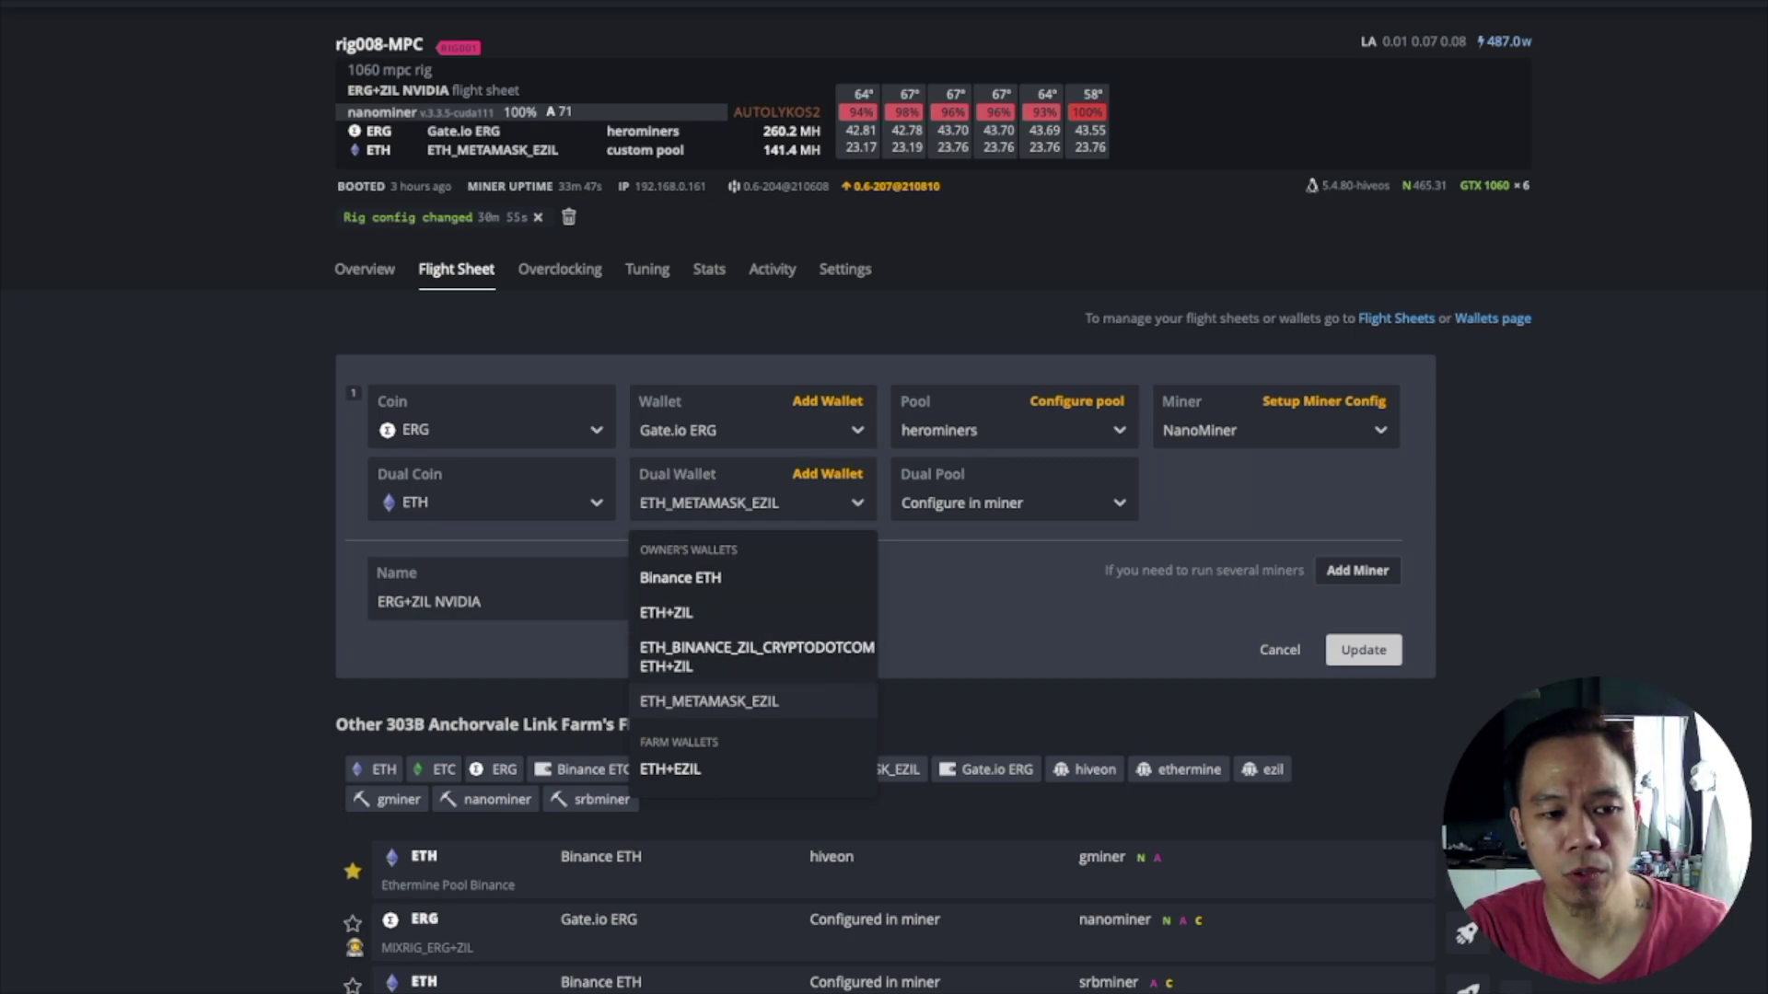
pyautogui.press('Escape')
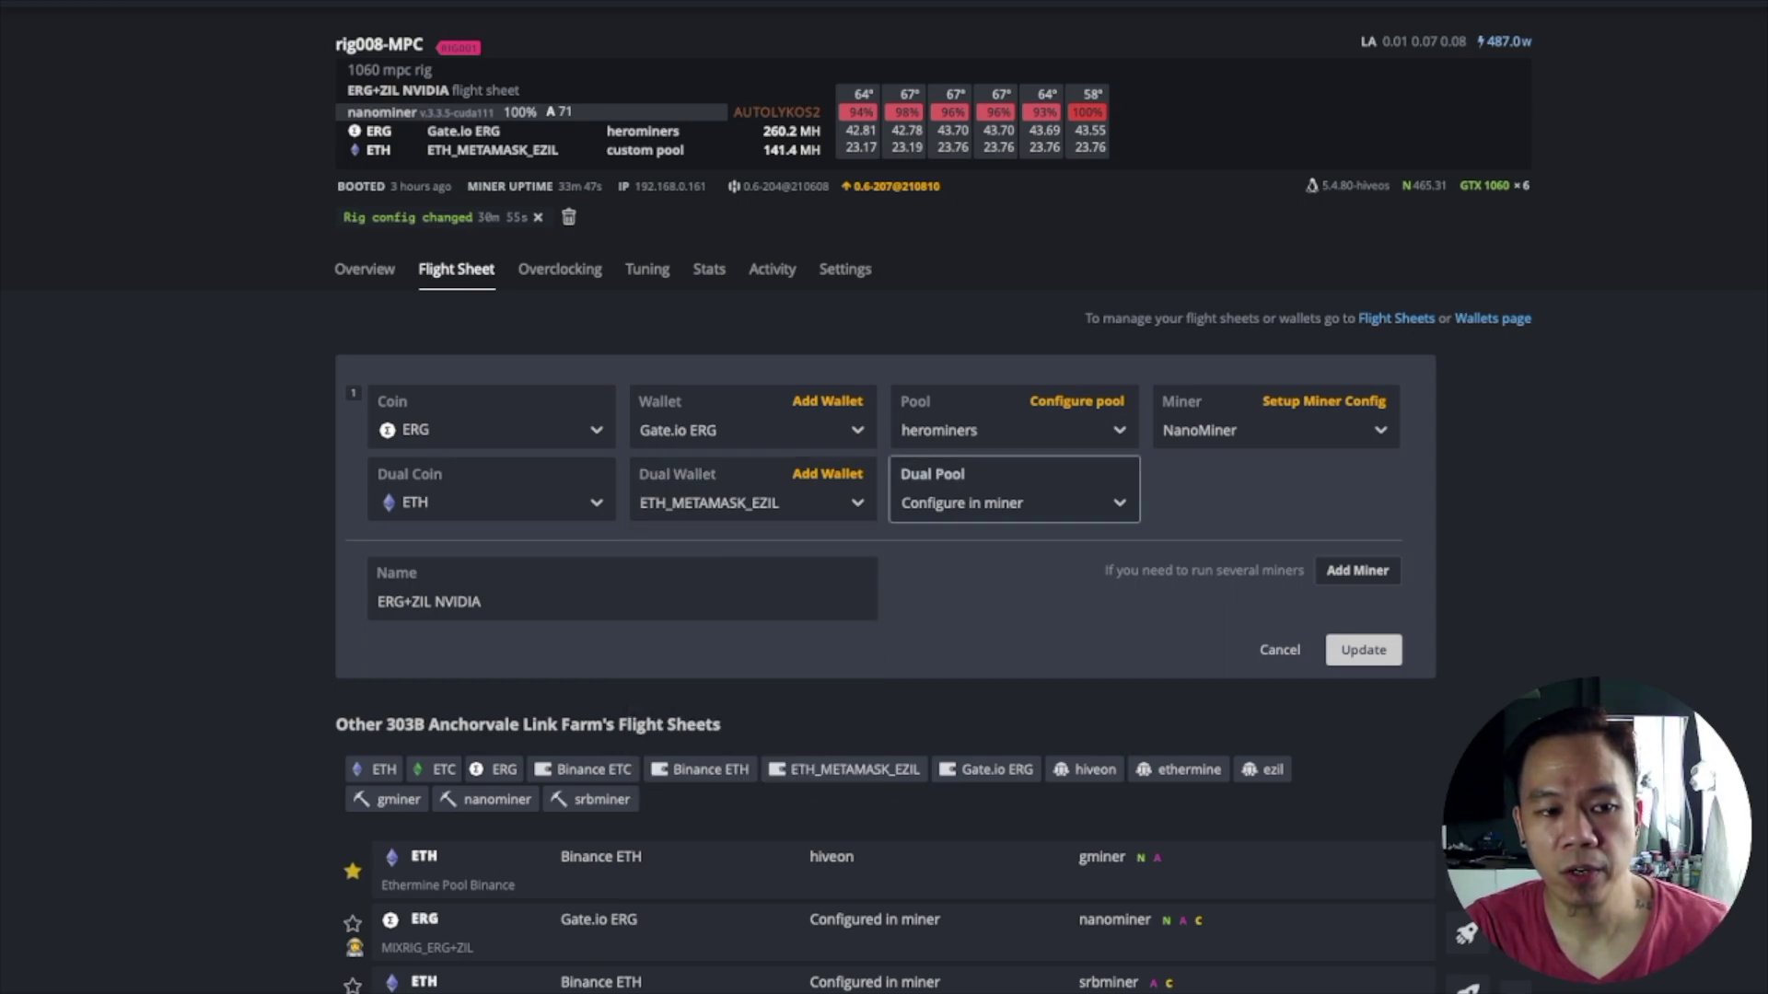
# - Open the NanoMiner configuration from the miner setting
pyautogui.press('Tab')
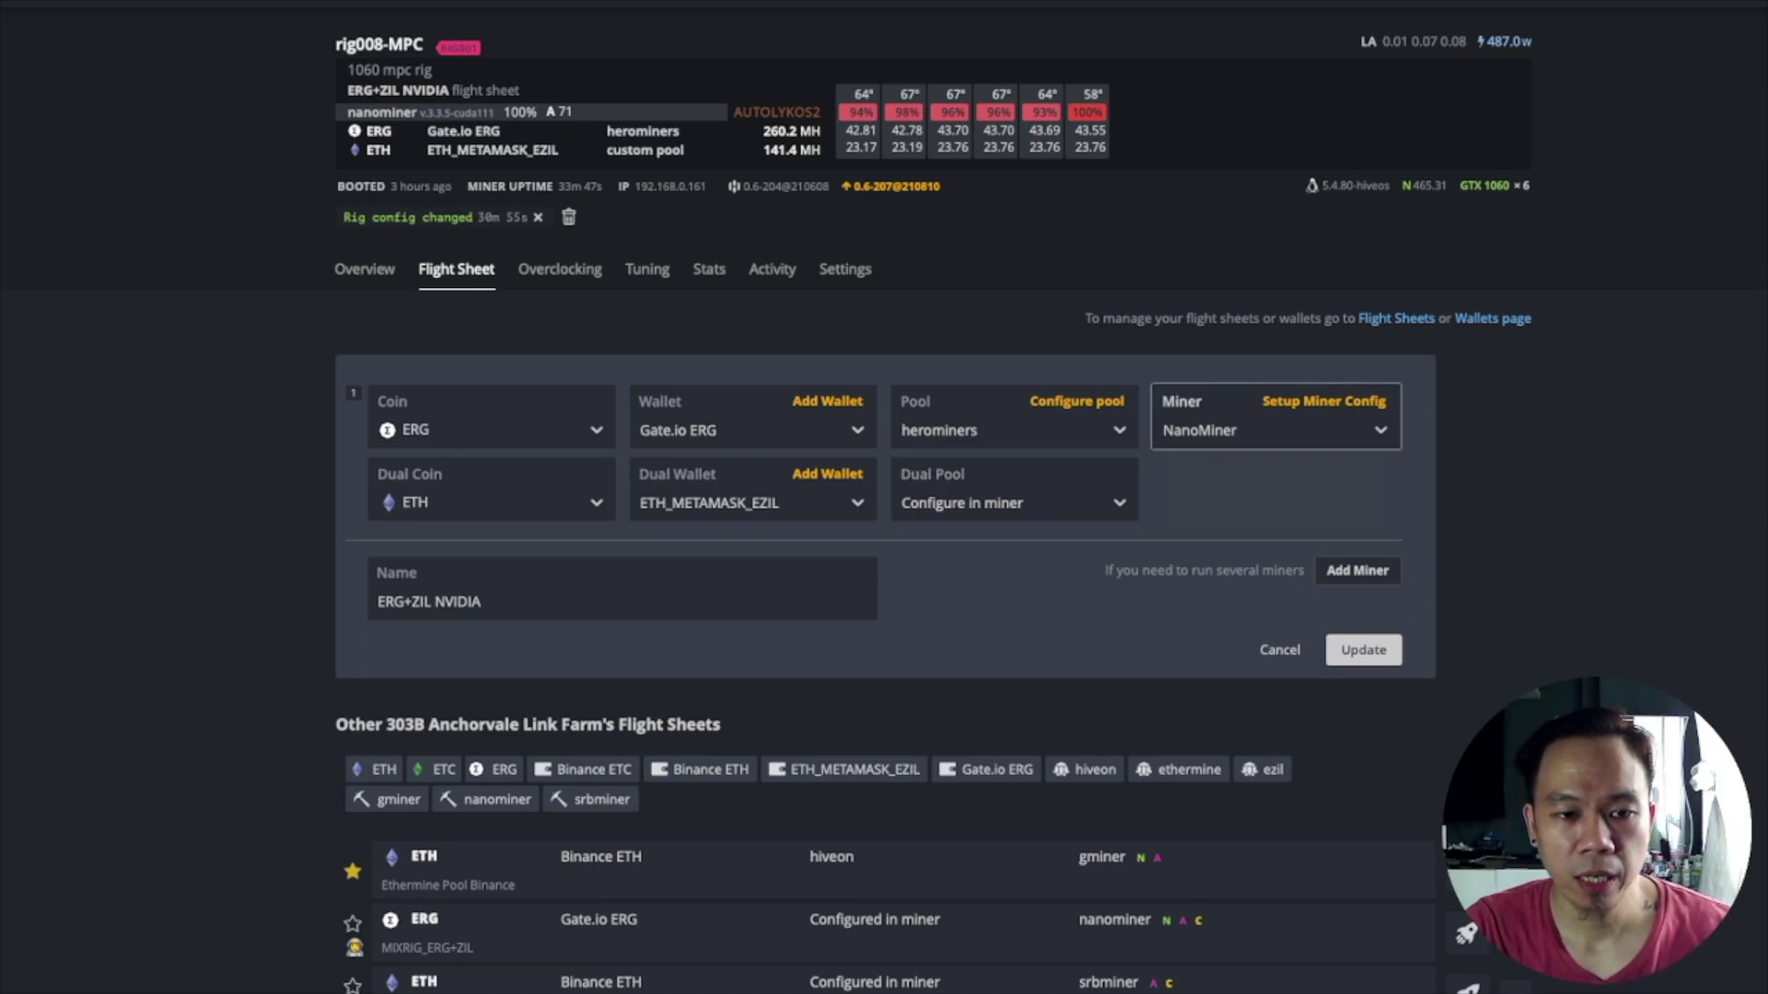
pyautogui.press('Tab')
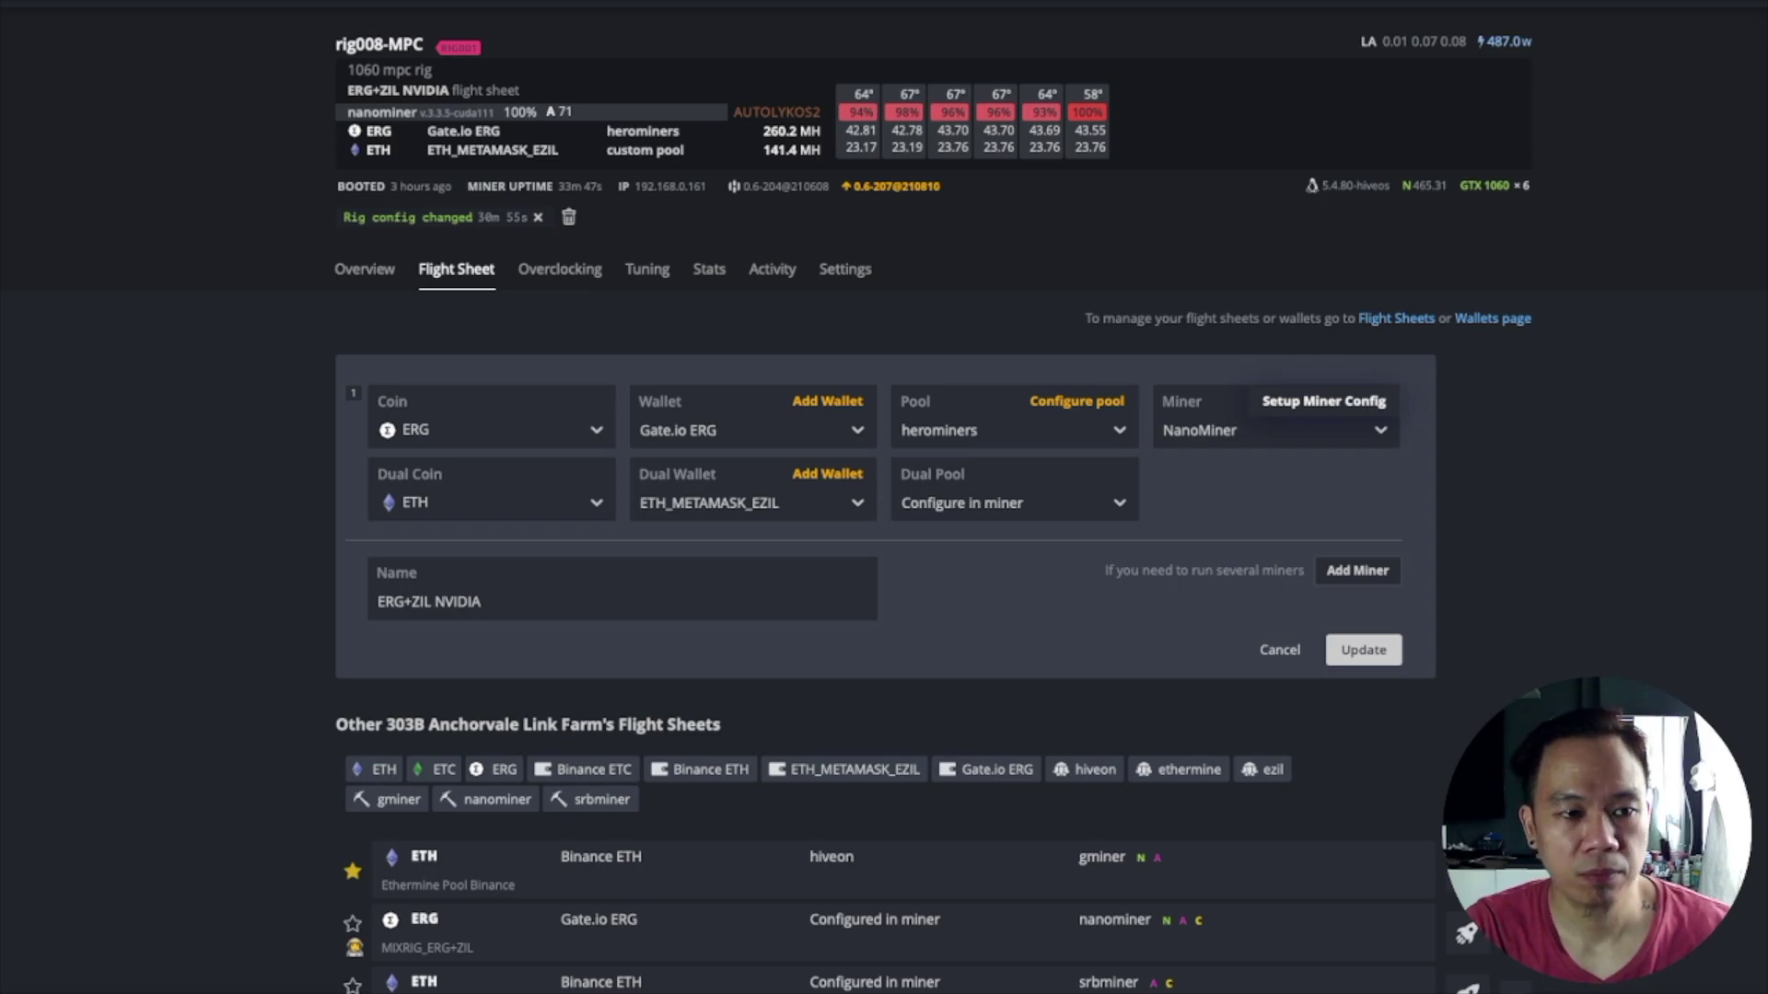
pyautogui.press('Return')
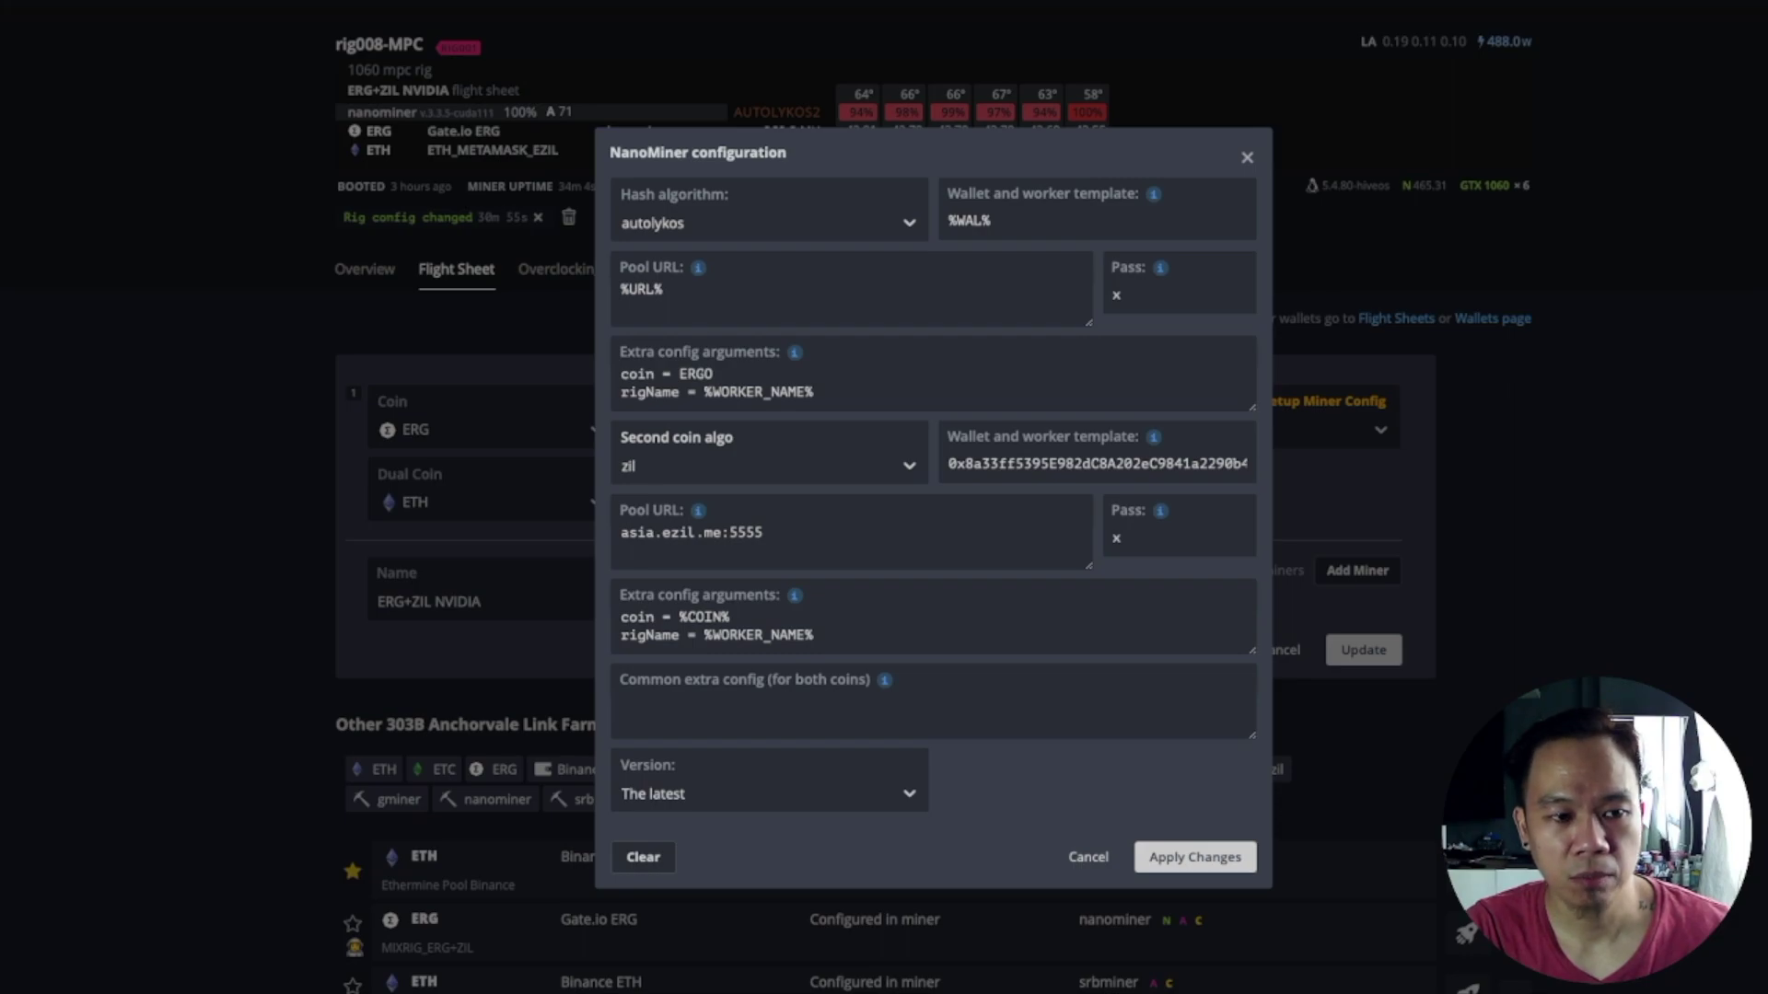
pyautogui.click(623, 466)
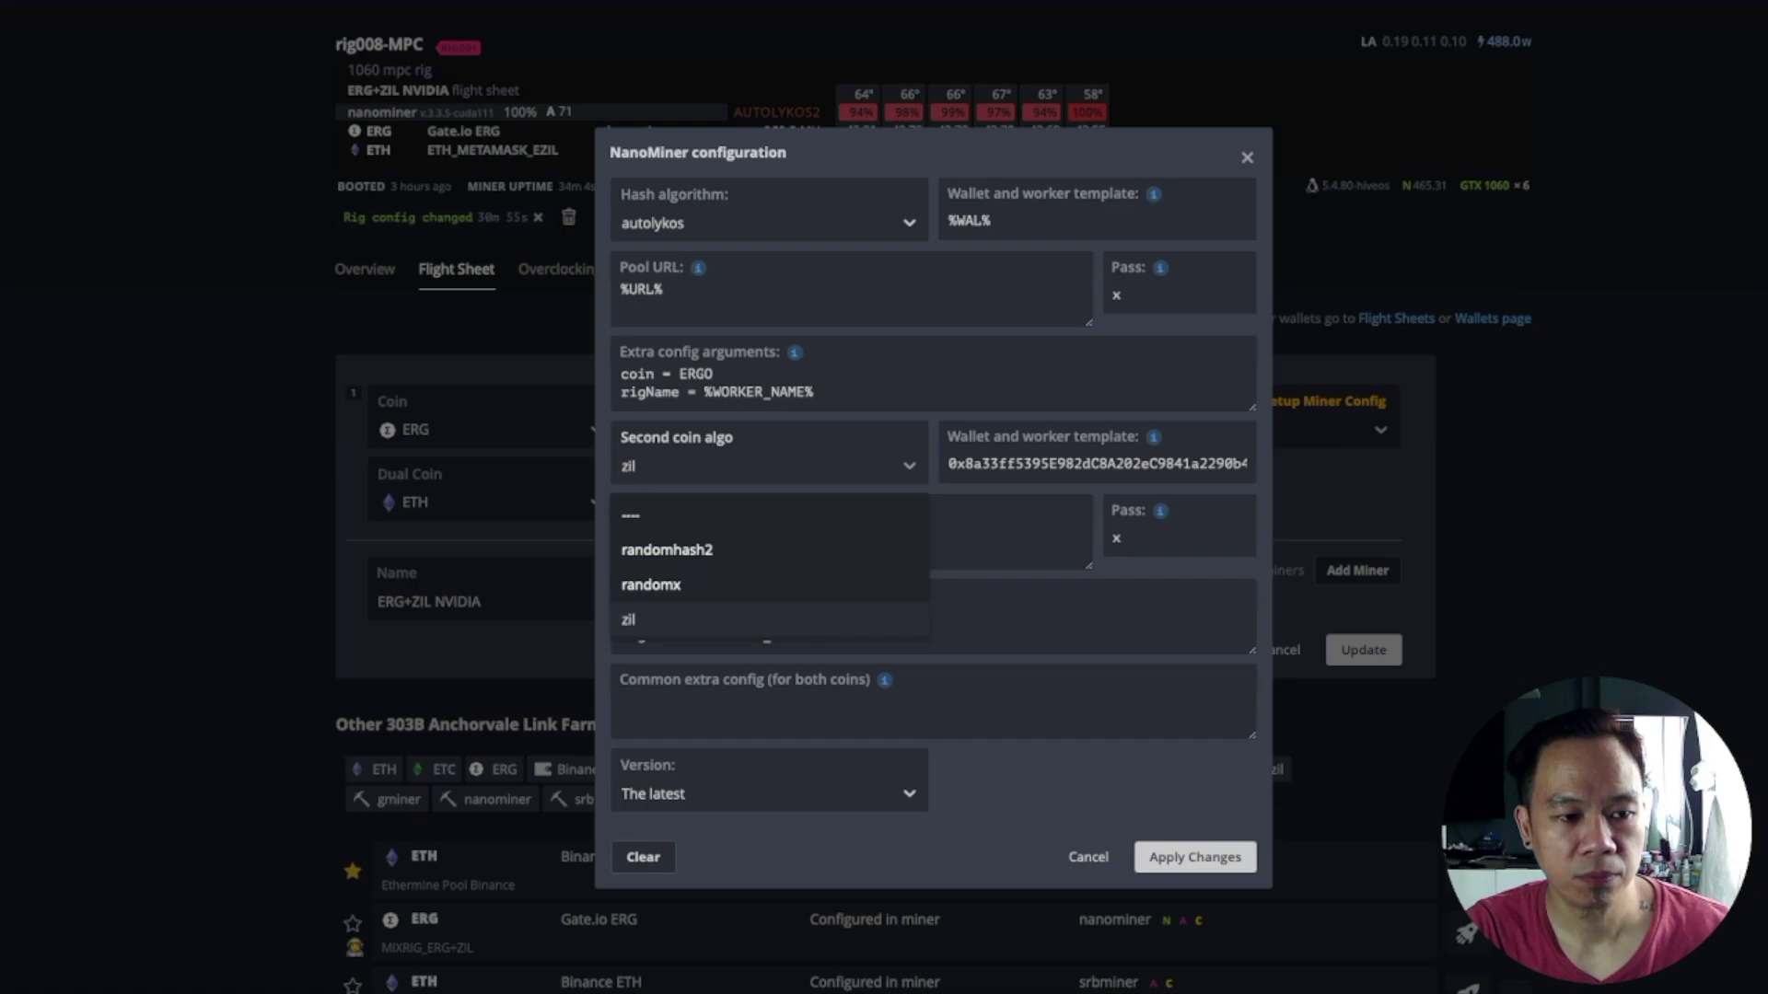
pyautogui.click(629, 619)
pyautogui.click(1091, 465)
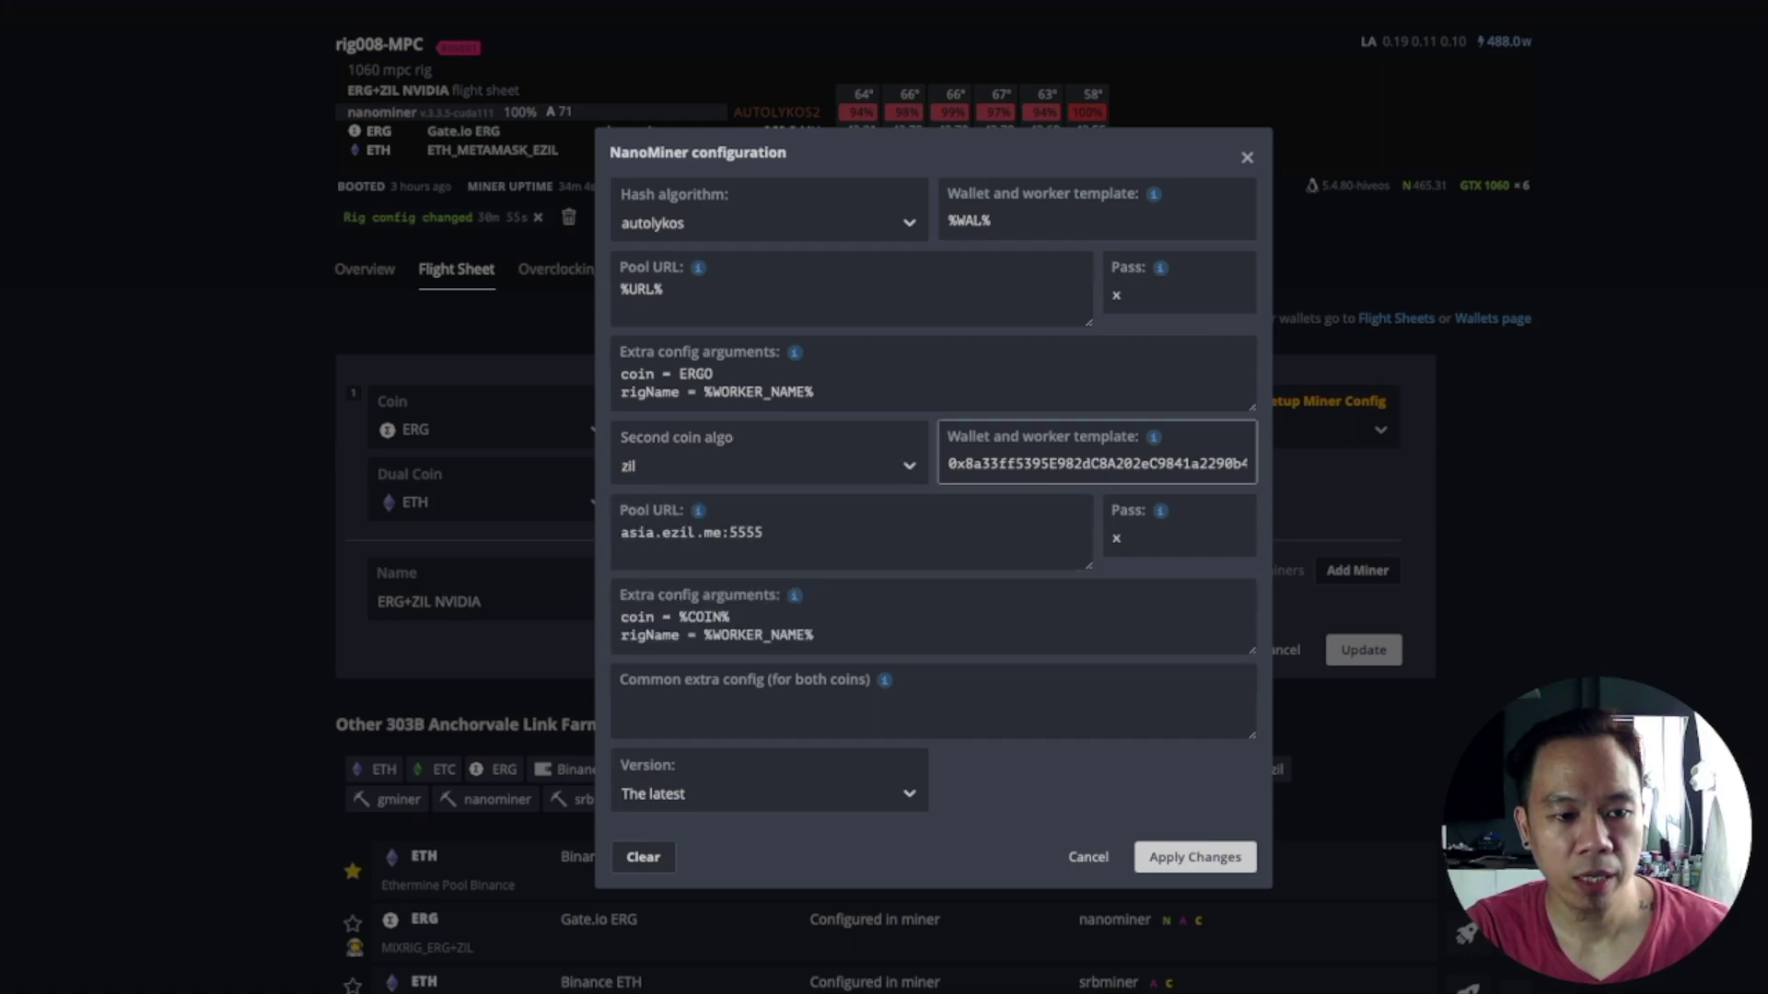
pyautogui.doubleClick(1065, 464)
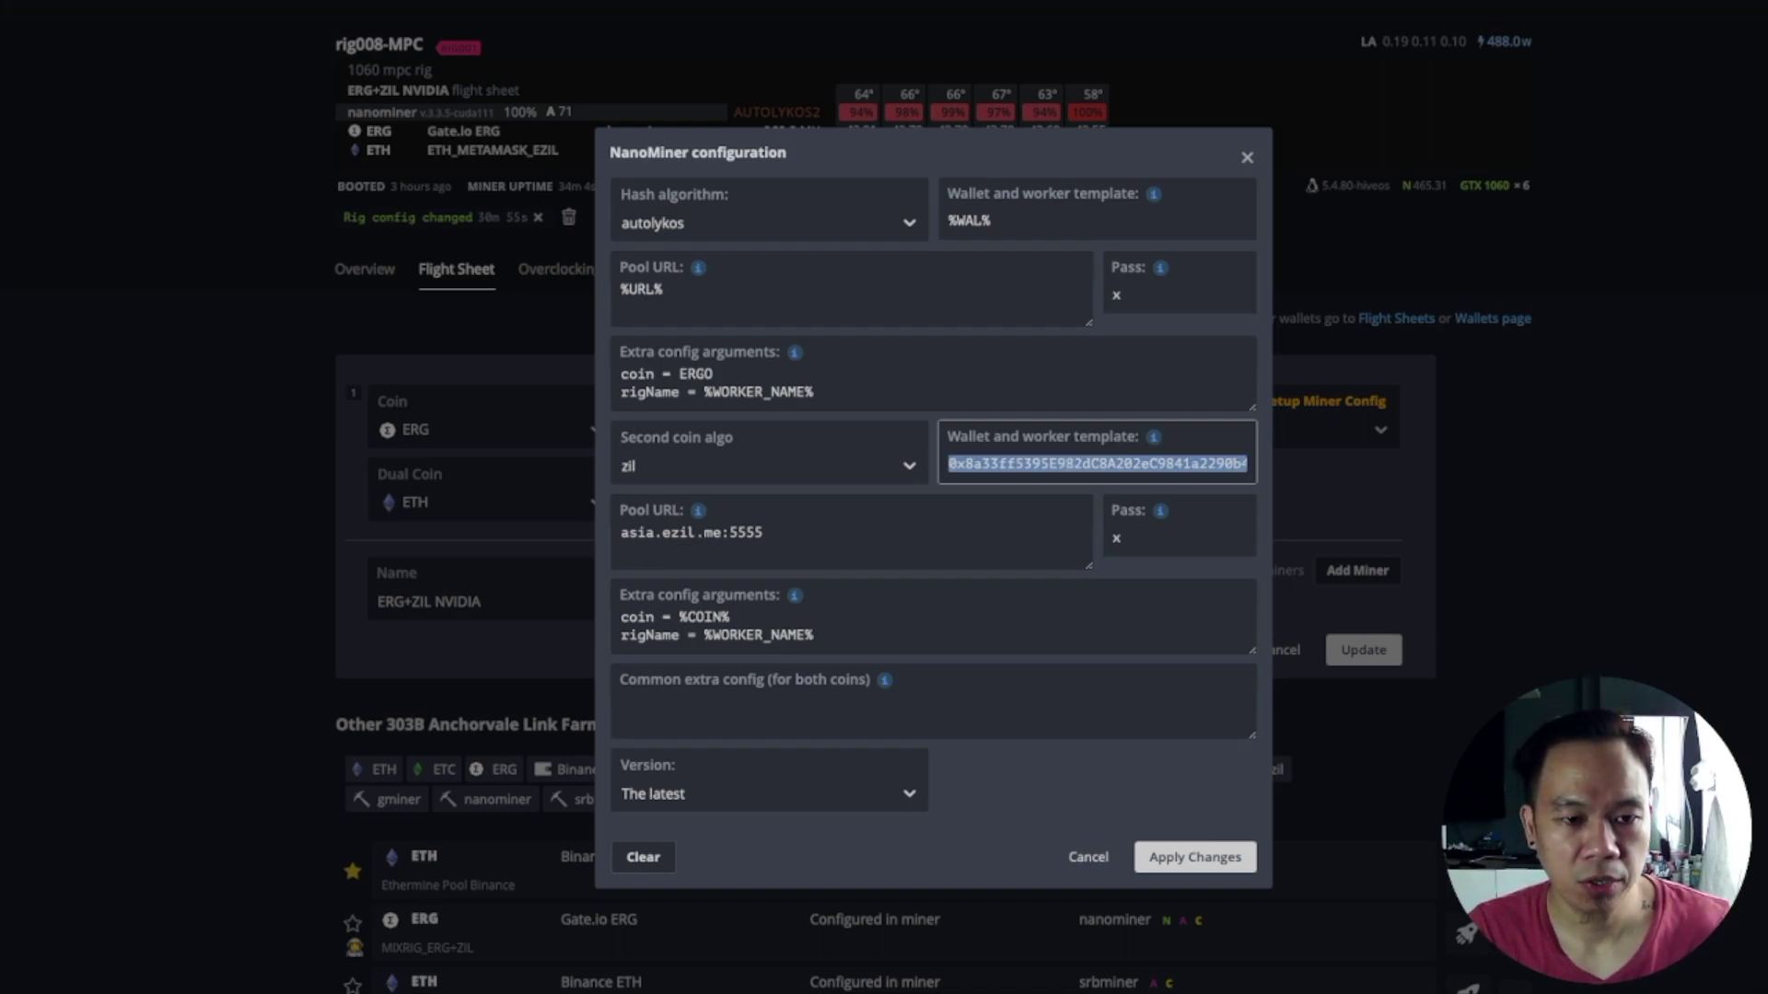
pyautogui.press('Right')
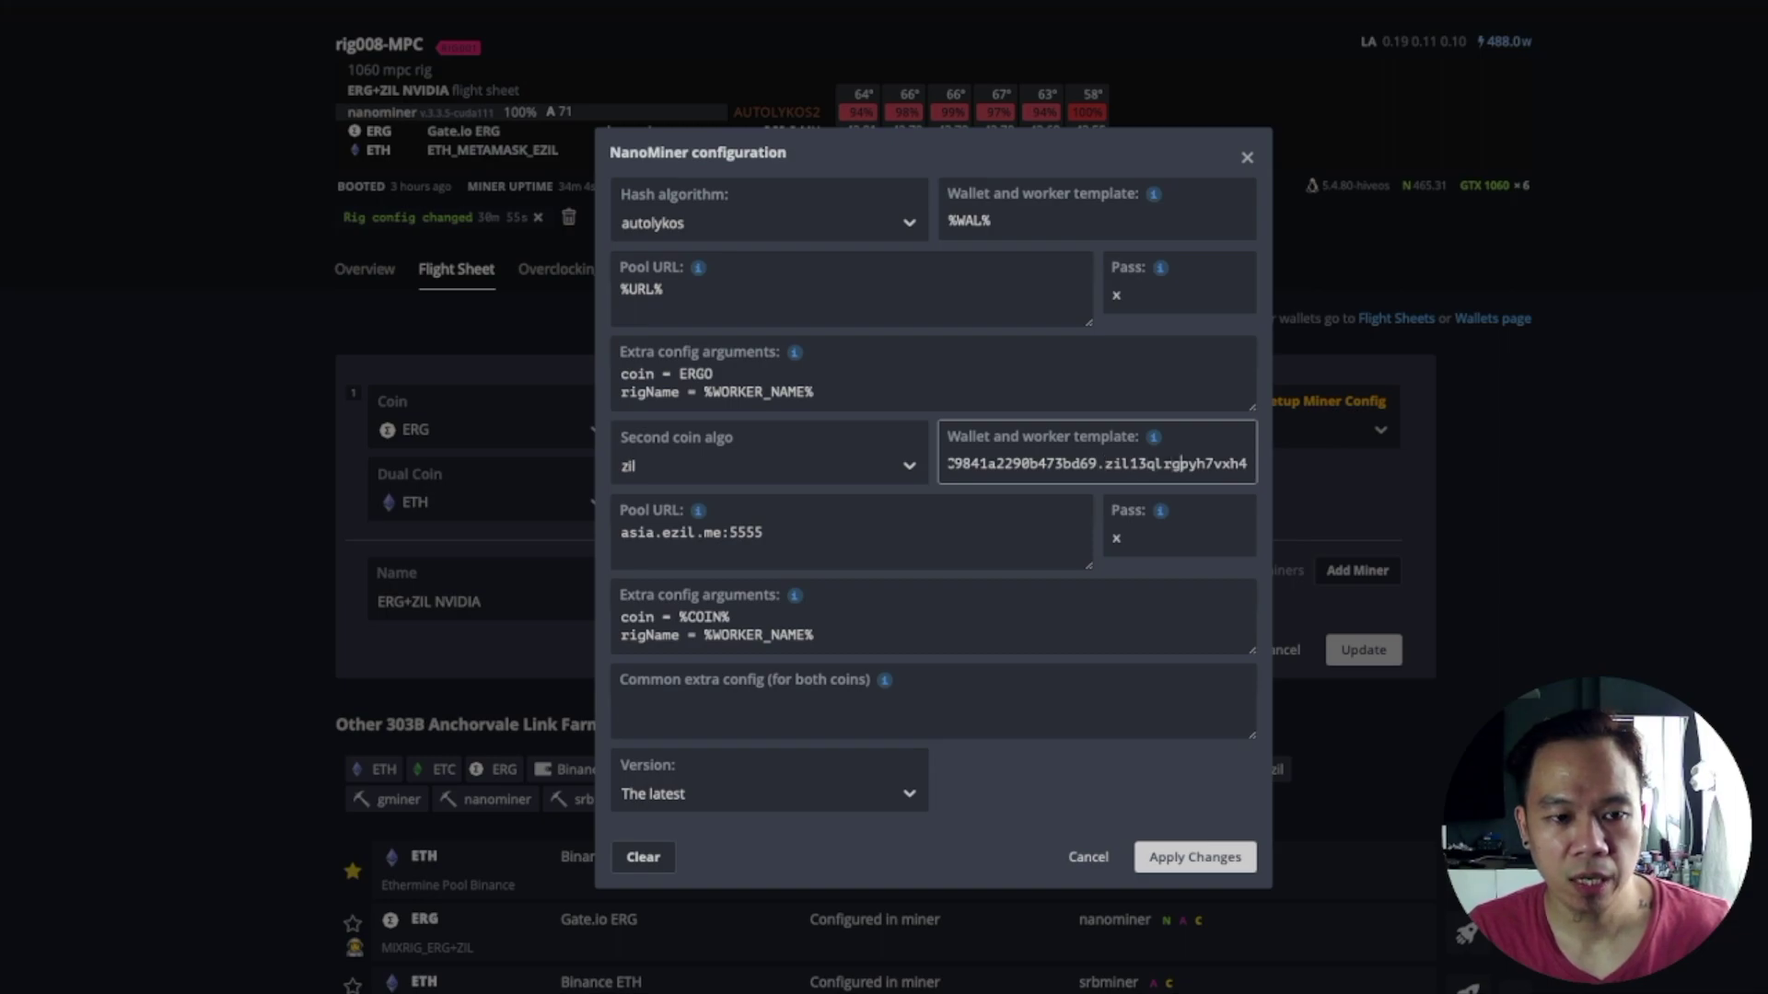
pyautogui.press('Right')
pyautogui.press('Right')
pyautogui.press('Right')
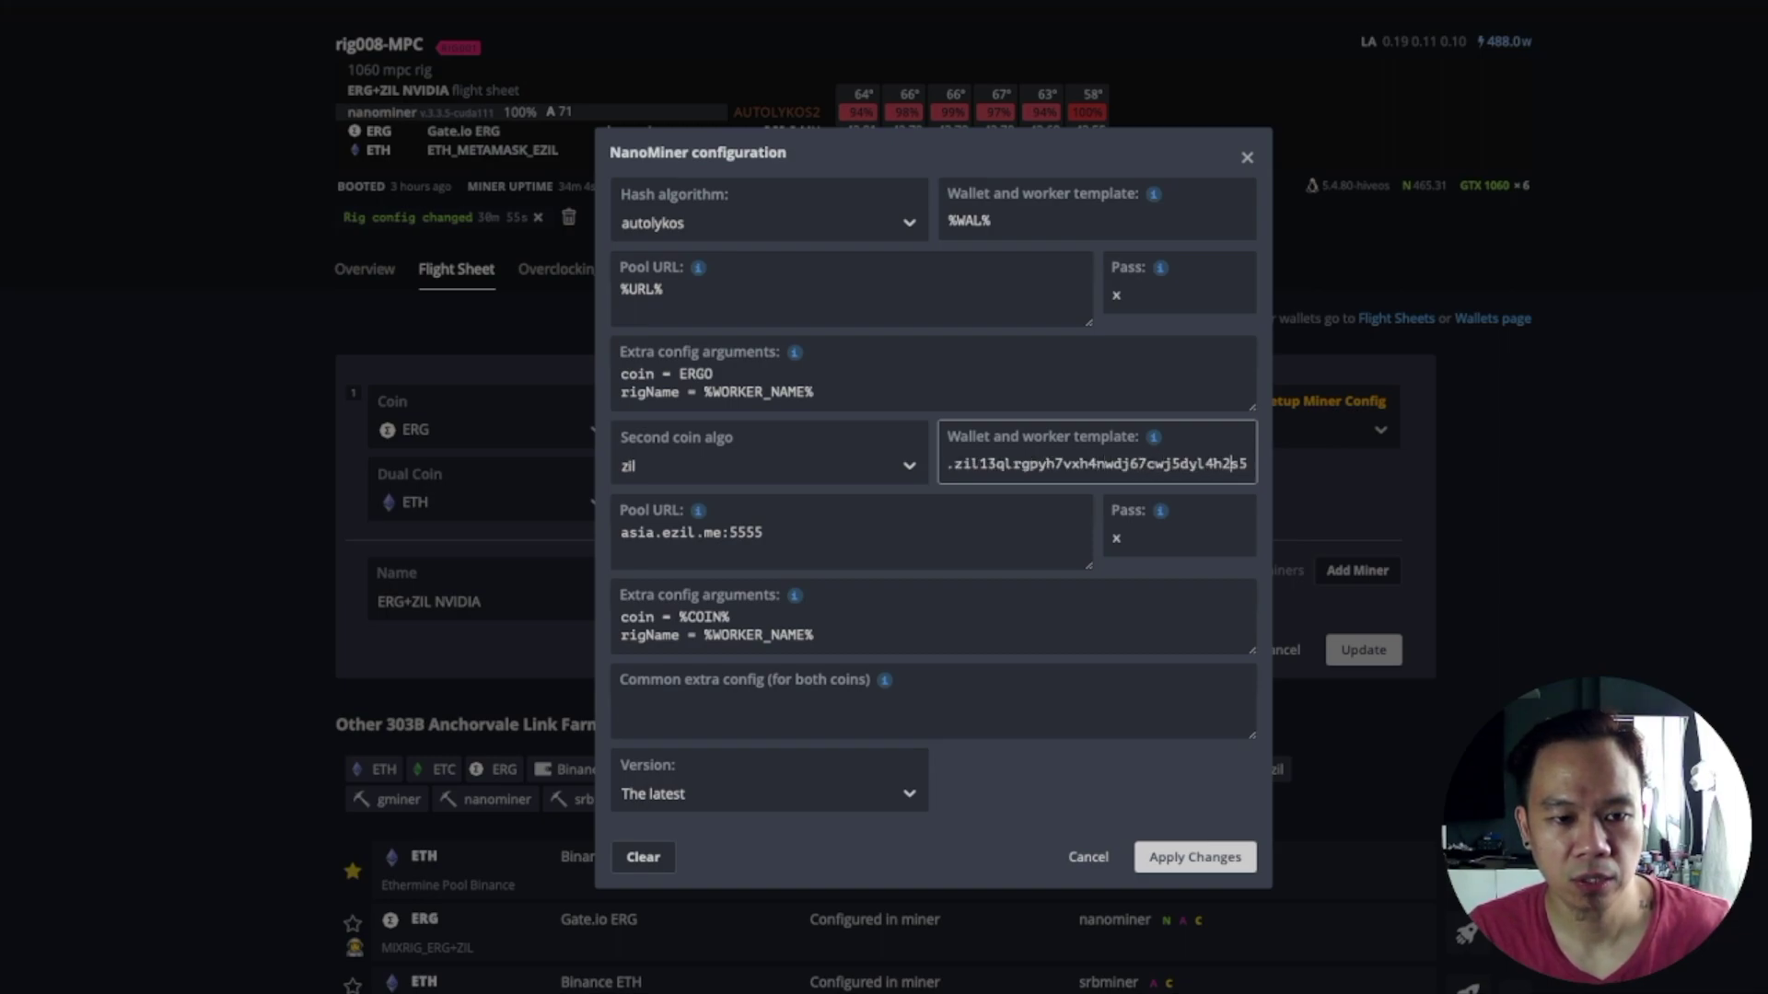
pyautogui.press('Right')
pyautogui.press('Right')
pyautogui.press('Right')
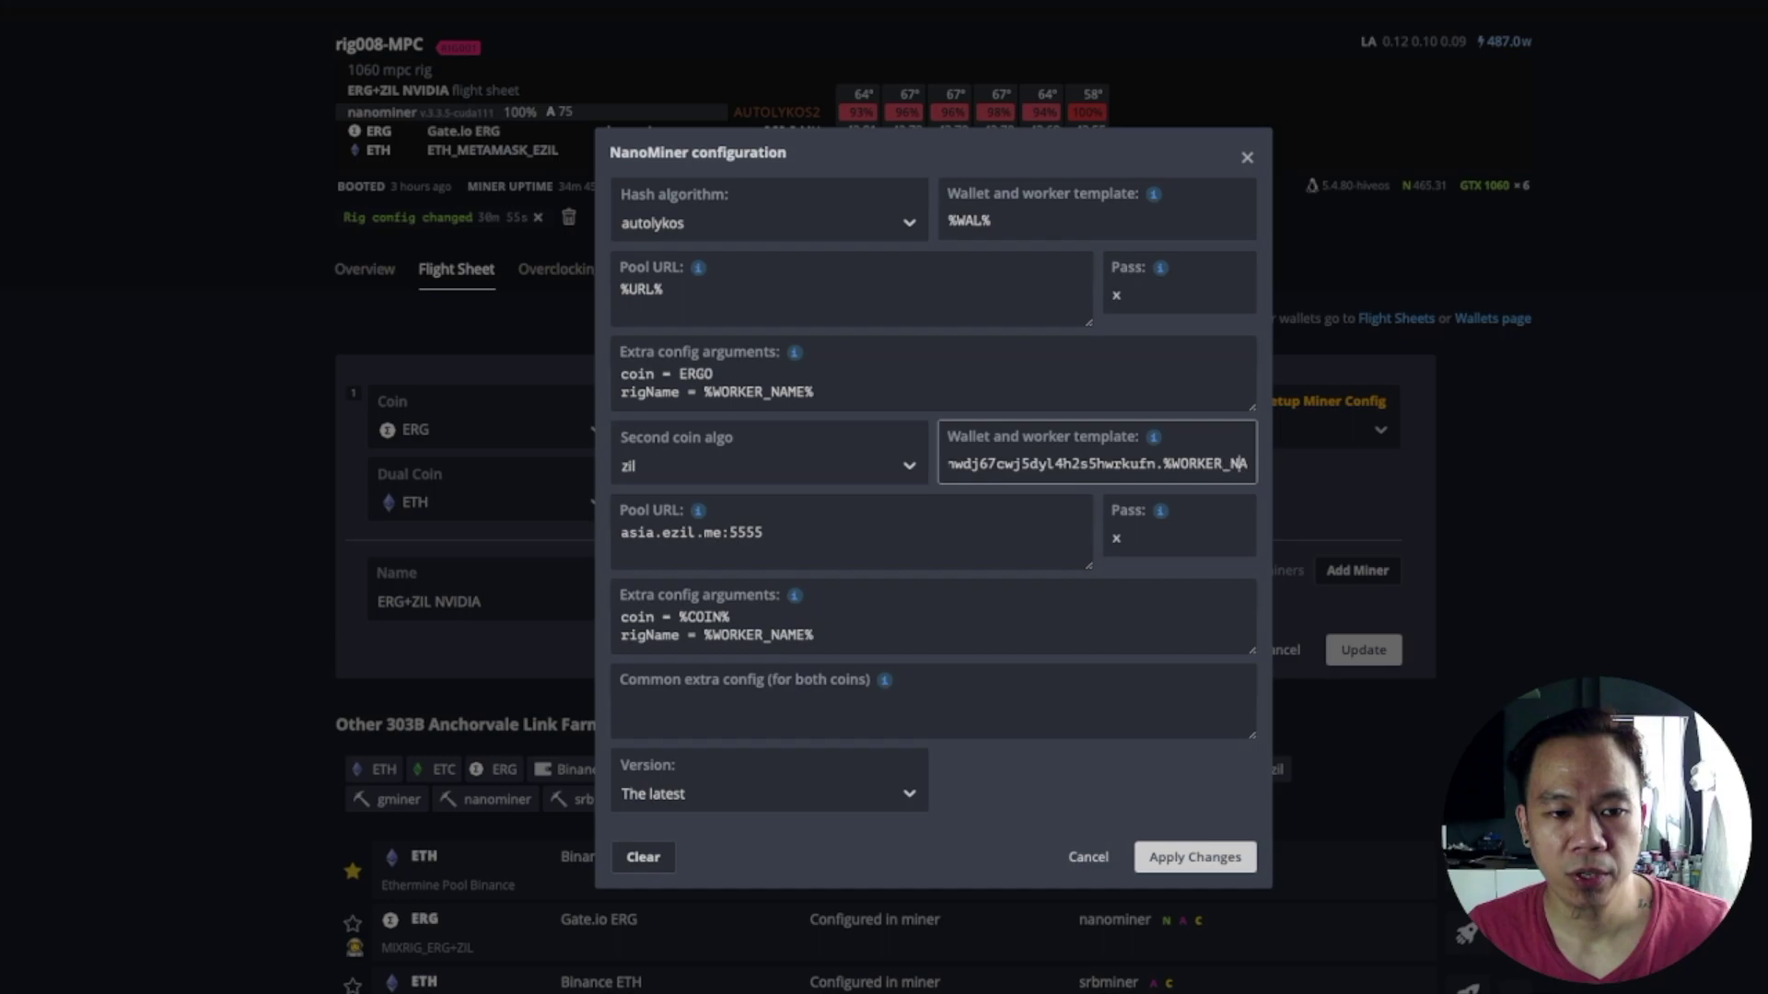
pyautogui.press('End')
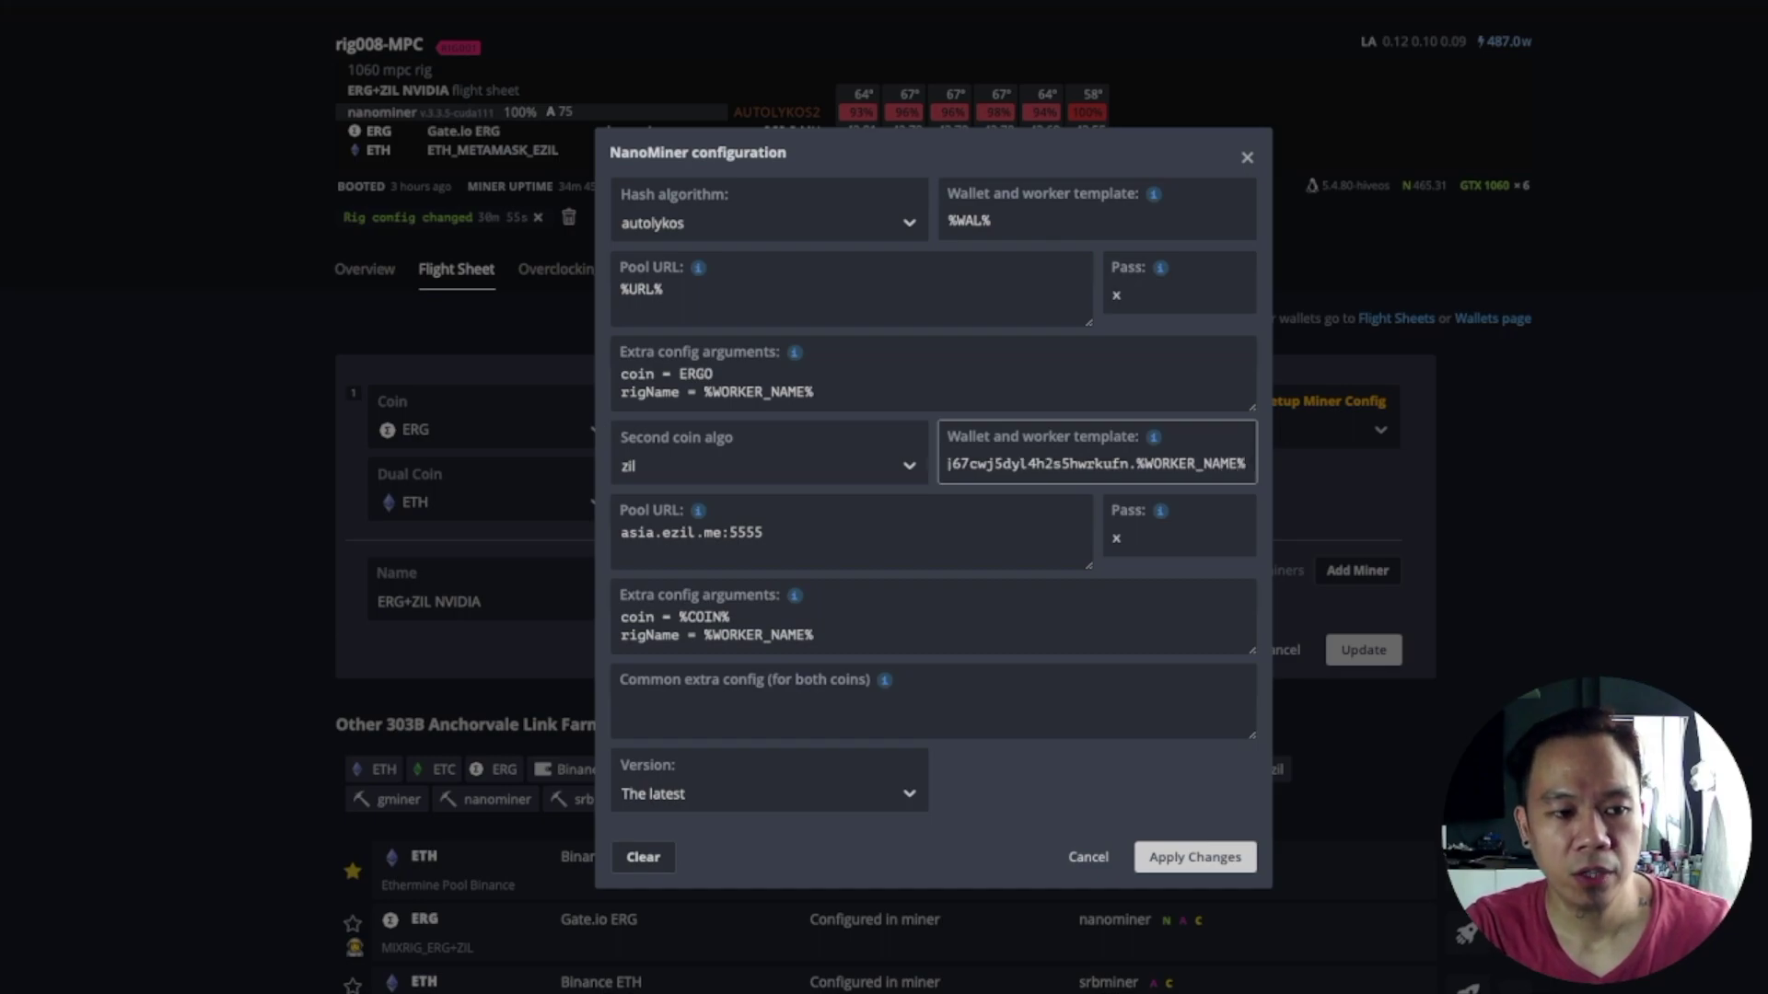
pyautogui.press('Tab')
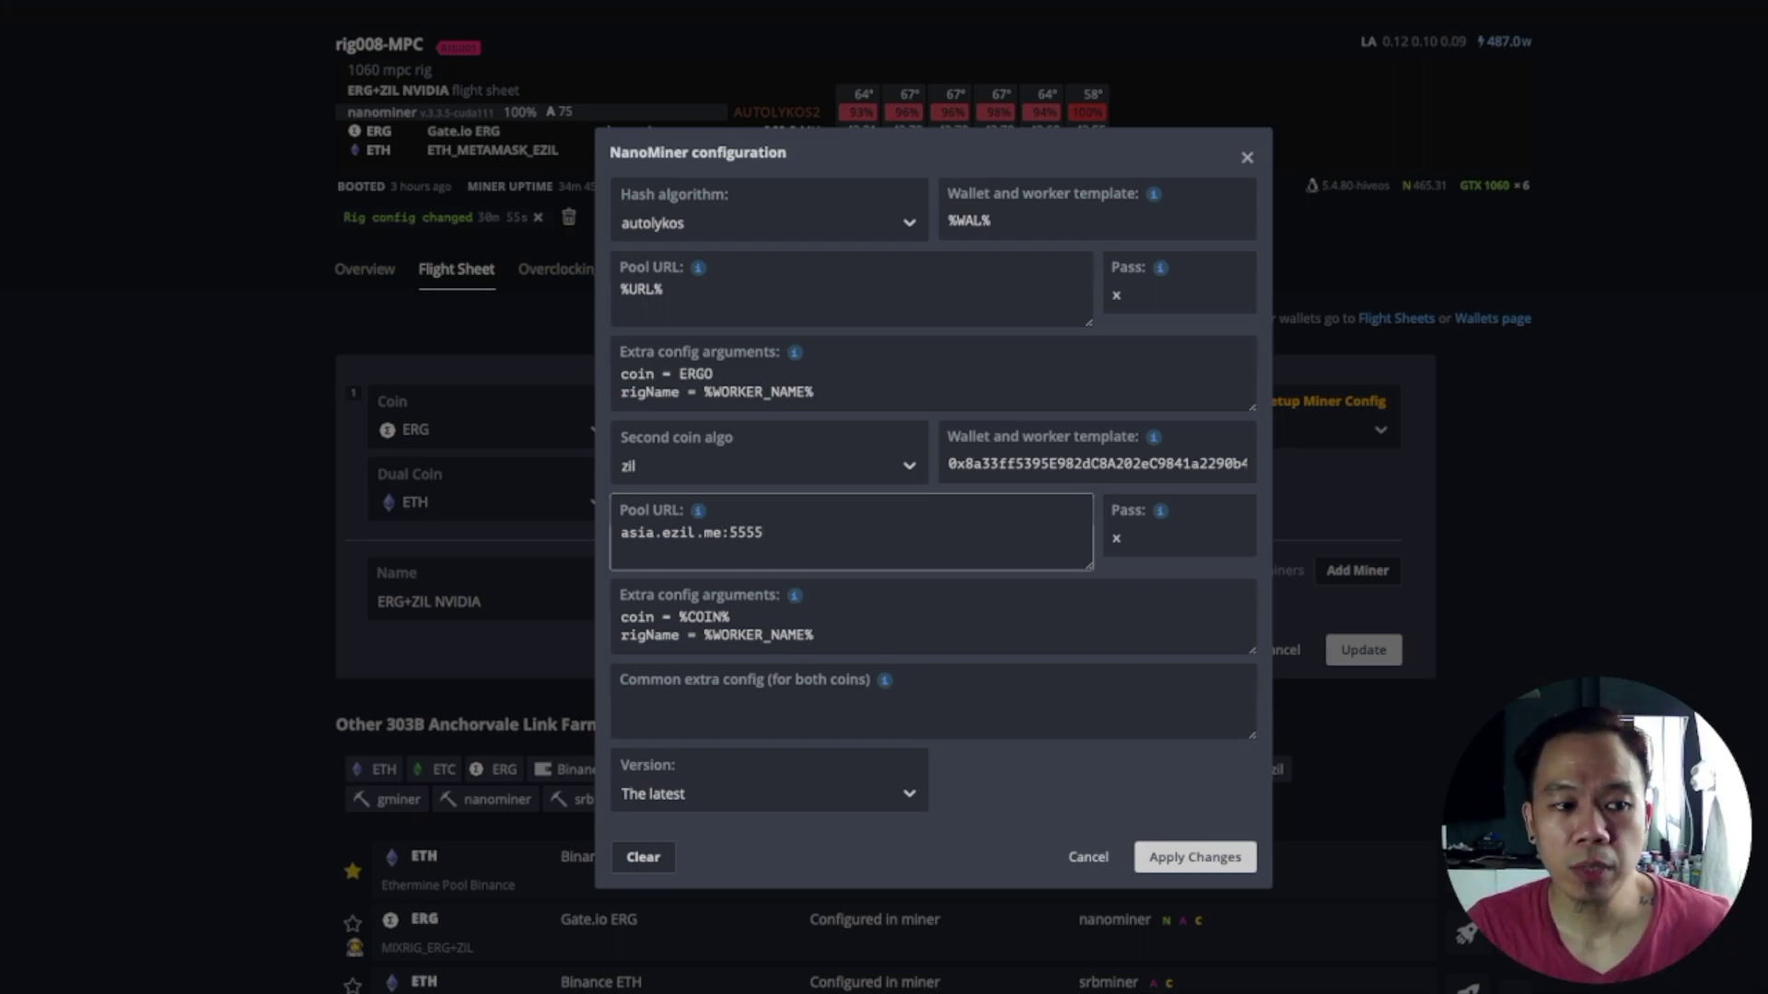
# - Inspect the second coin's pool URL asia.ezil.me:5555 and its password field
pyautogui.doubleClick(725, 532)
pyautogui.click(724, 532)
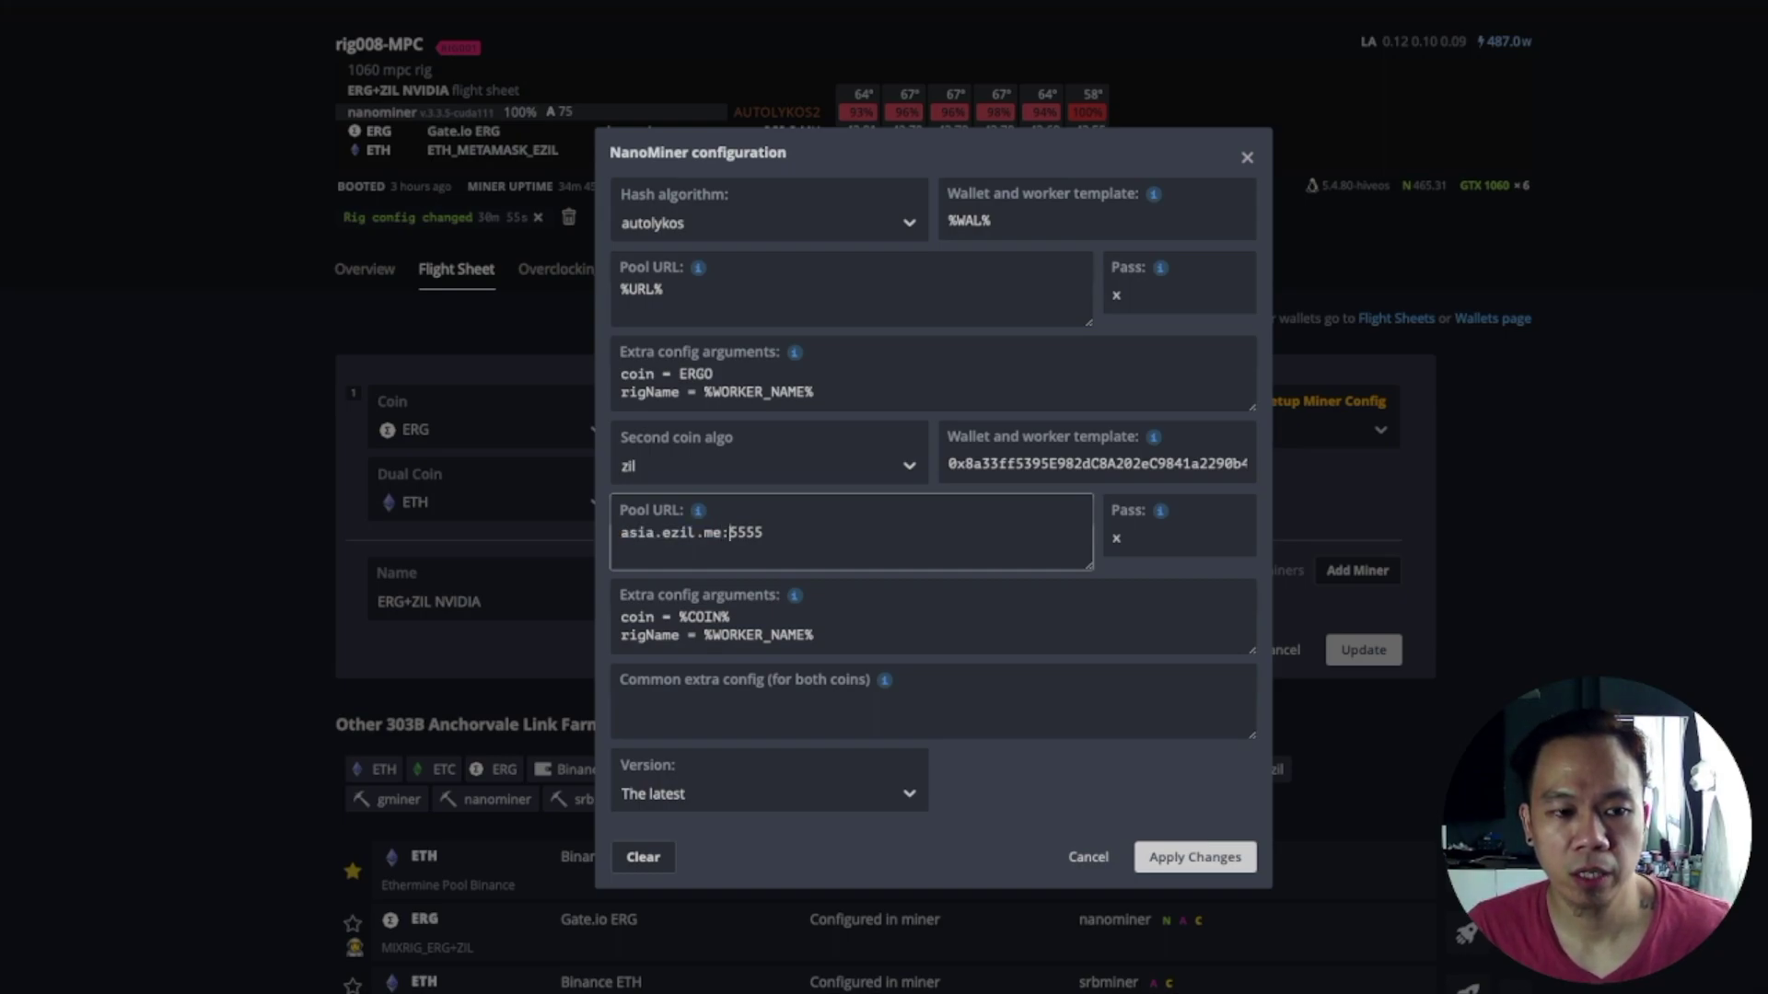
pyautogui.moveTo(729, 532); pyautogui.dragTo(763, 532)
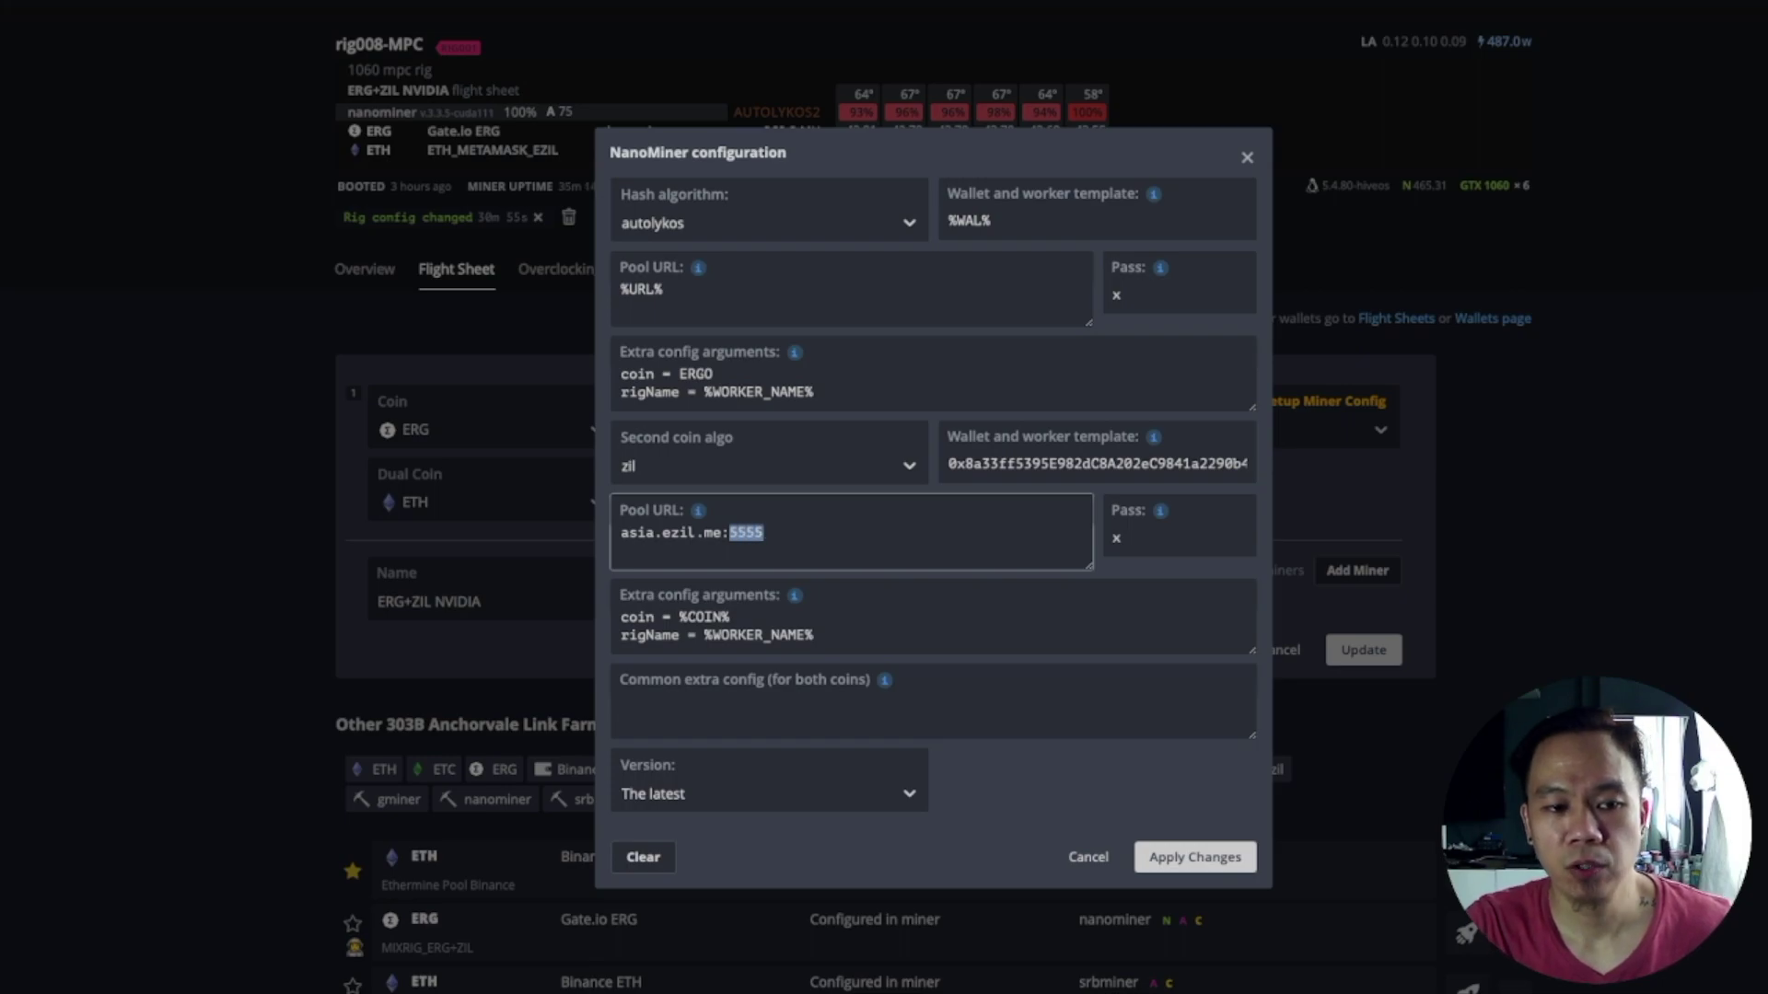
pyautogui.click(1174, 537)
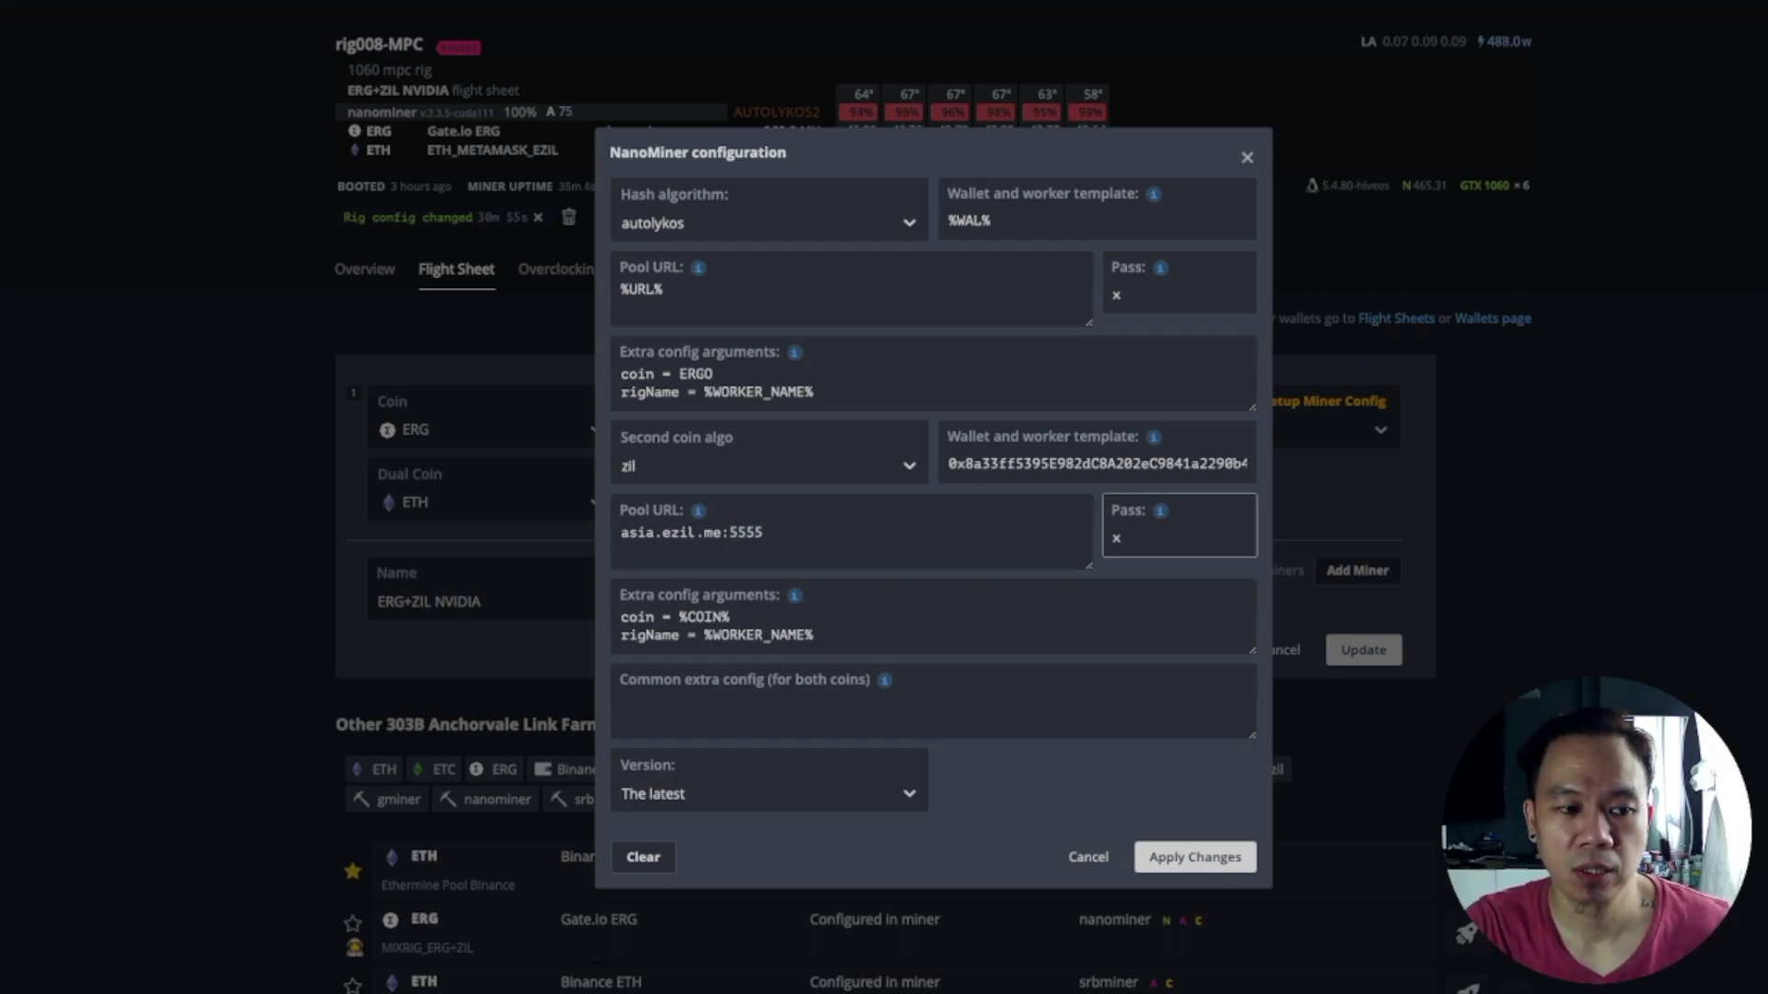
# - Review the extra config lines (coin = %COIN%, rigName) and apply the NanoMiner changes
pyautogui.click(695, 618)
pyautogui.press('Left')
pyautogui.press('Left')
pyautogui.press('Left')
pyautogui.press('Left')
pyautogui.press('Left')
pyautogui.press('Left')
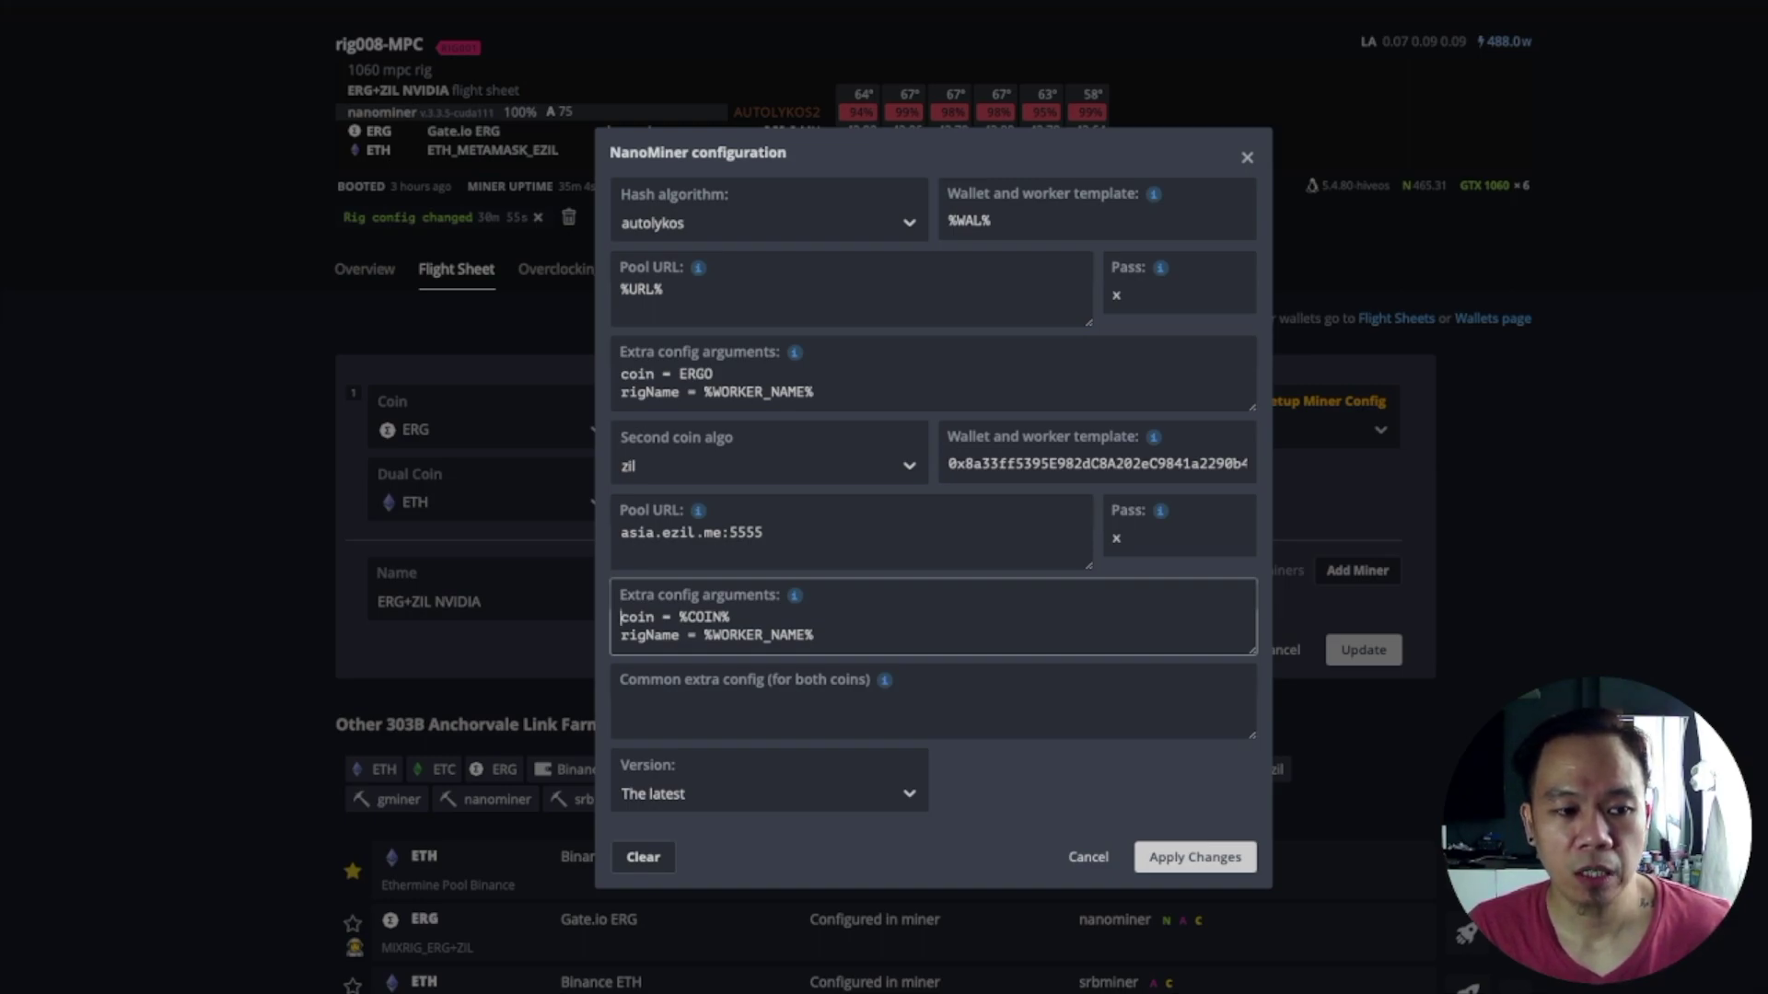
pyautogui.hotkey('shift', 'Right')
pyautogui.hotkey('shift', 'Right')
pyautogui.hotkey('shift', 'Right')
pyautogui.hotkey('shift', 'Right')
pyautogui.hotkey('shift', 'Right')
pyautogui.hotkey('shift', 'Right')
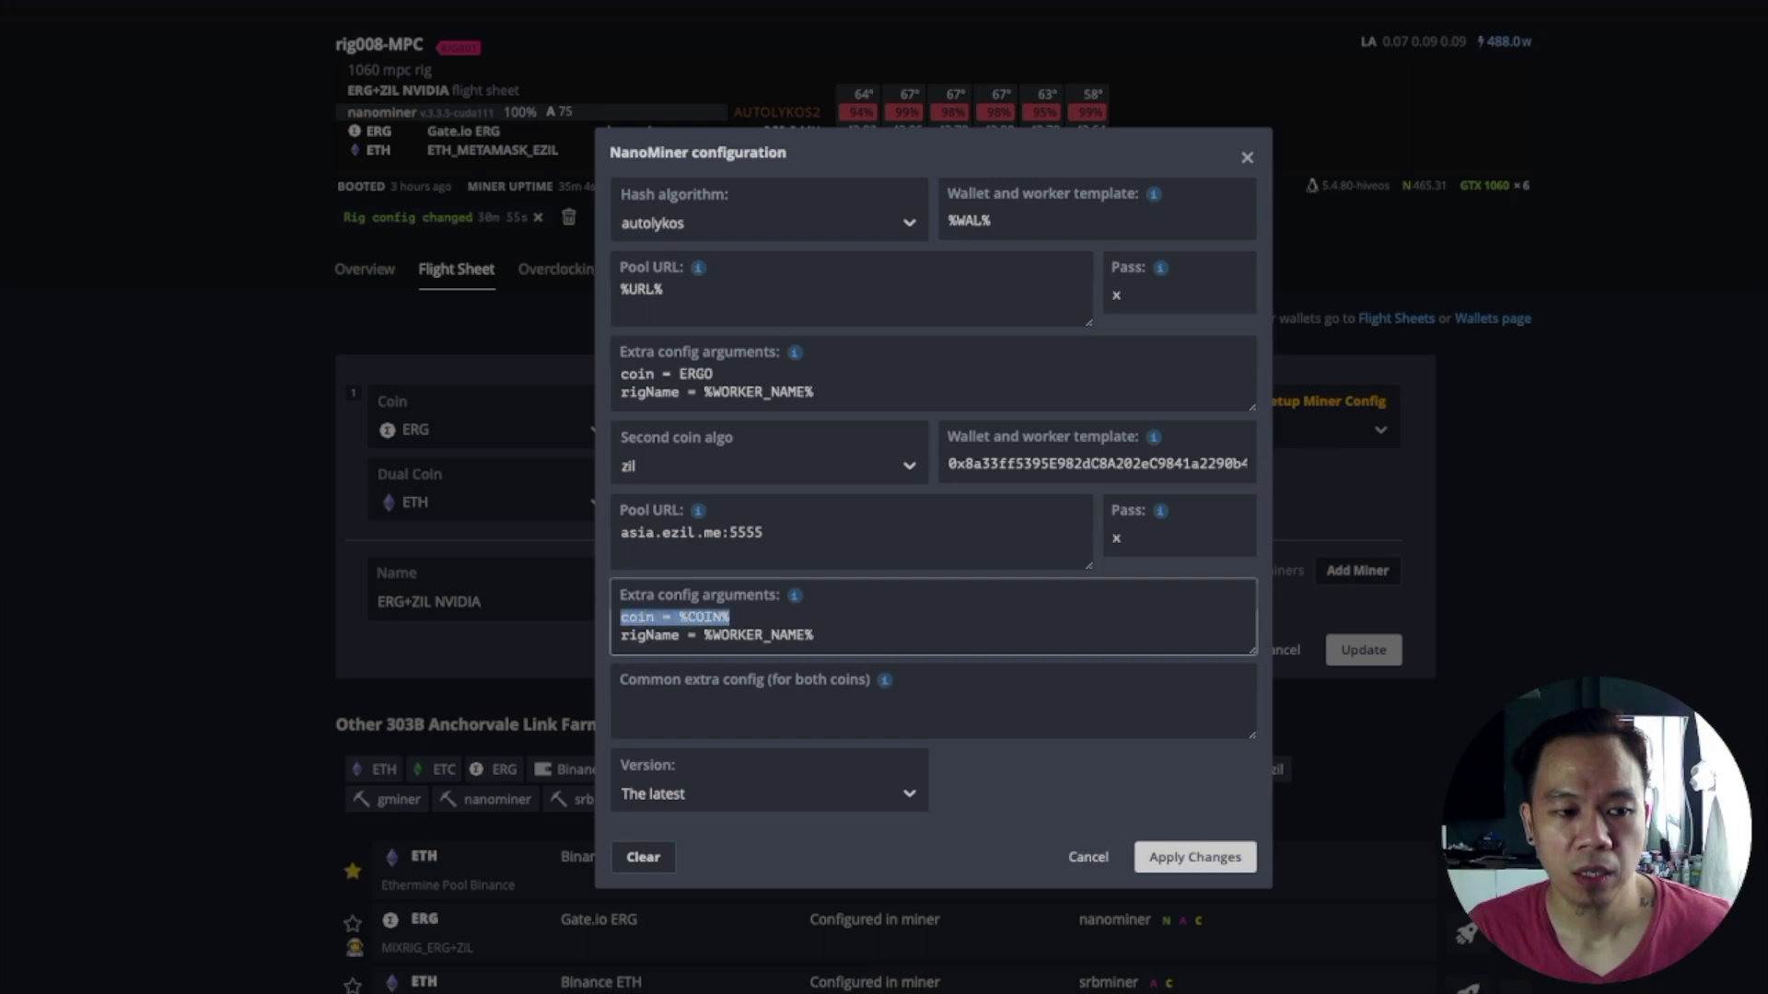
pyautogui.press('Right')
pyautogui.press('Right')
pyautogui.hotkey('shift', 'Right')
pyautogui.hotkey('shift', 'Right')
pyautogui.hotkey('shift', 'Right')
pyautogui.hotkey('shift', 'Right')
pyautogui.hotkey('shift', 'Right')
pyautogui.hotkey('shift', 'Right')
pyautogui.hotkey('shift', 'Right')
pyautogui.hotkey('shift', 'Right')
pyautogui.hotkey('shift', 'Right')
pyautogui.hotkey('shift', 'Right')
pyautogui.hotkey('shift', 'Right')
pyautogui.hotkey('shift', 'Right')
pyautogui.hotkey('shift', 'Right')
pyautogui.press('Right')
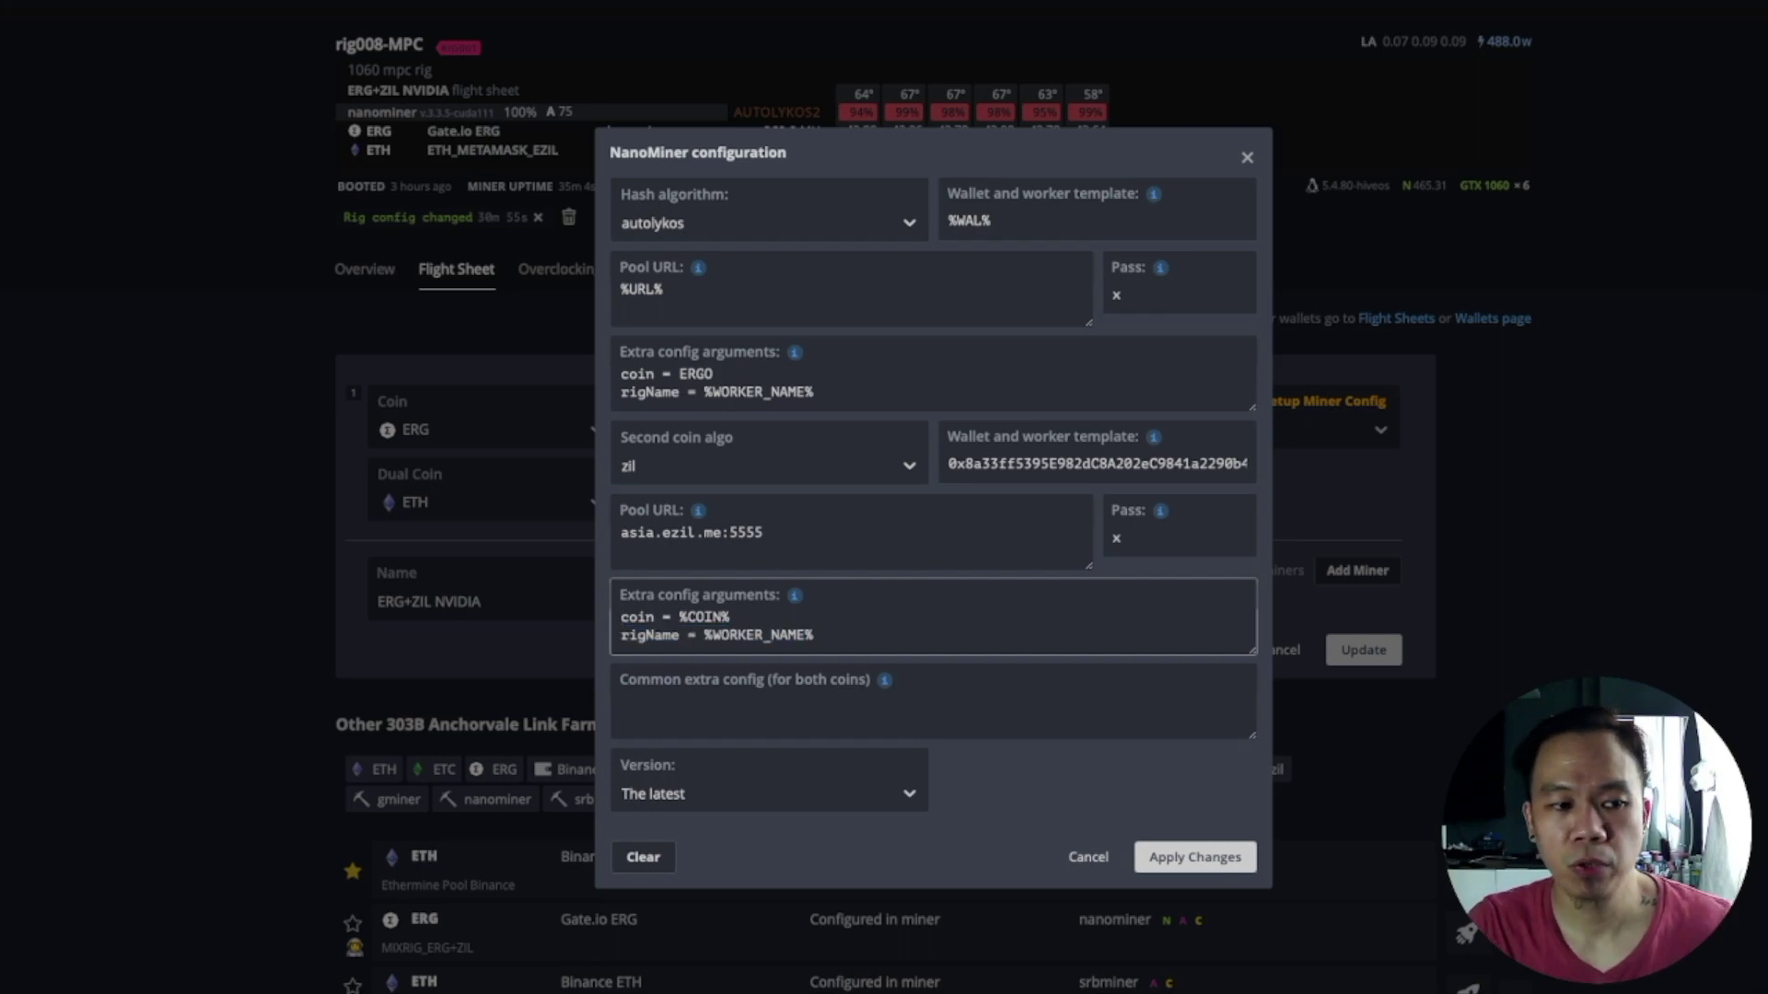
pyautogui.hotkey('ctrl', 'Home')
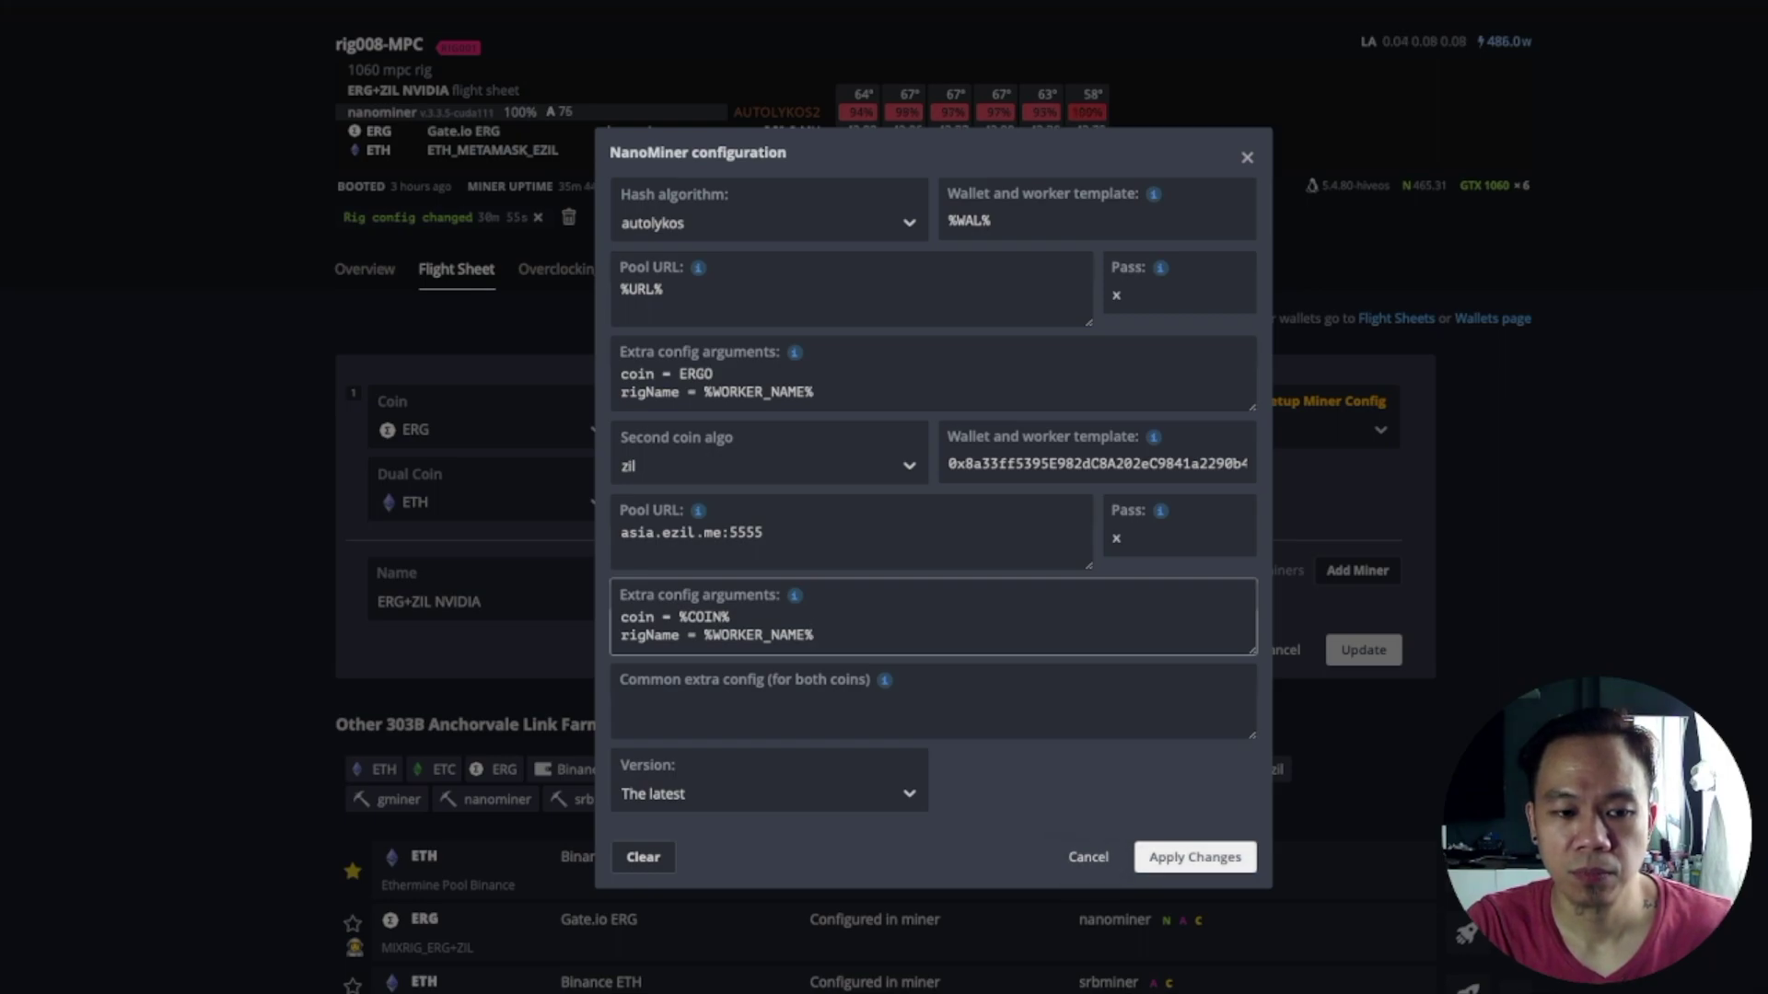
pyautogui.click(1194, 857)
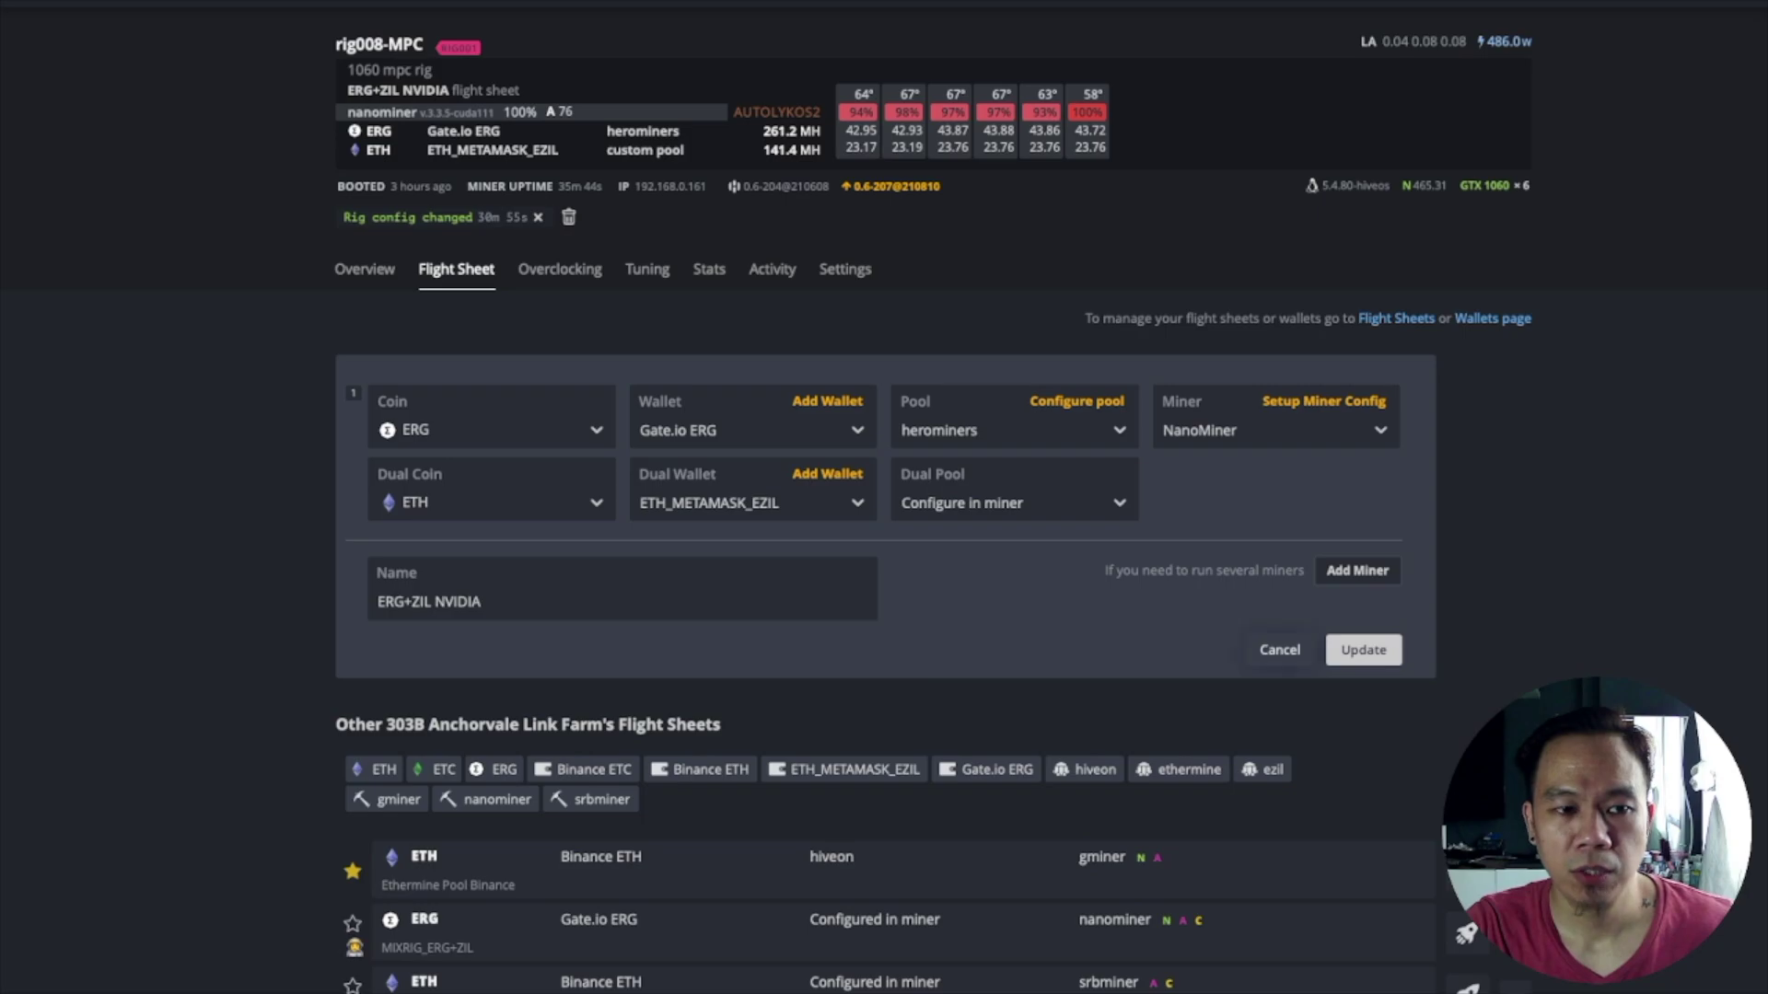
# - Save the ERG+ZIL NVIDIA flight sheet with Update and view rig008-MPC's Overview
pyautogui.click(1279, 649)
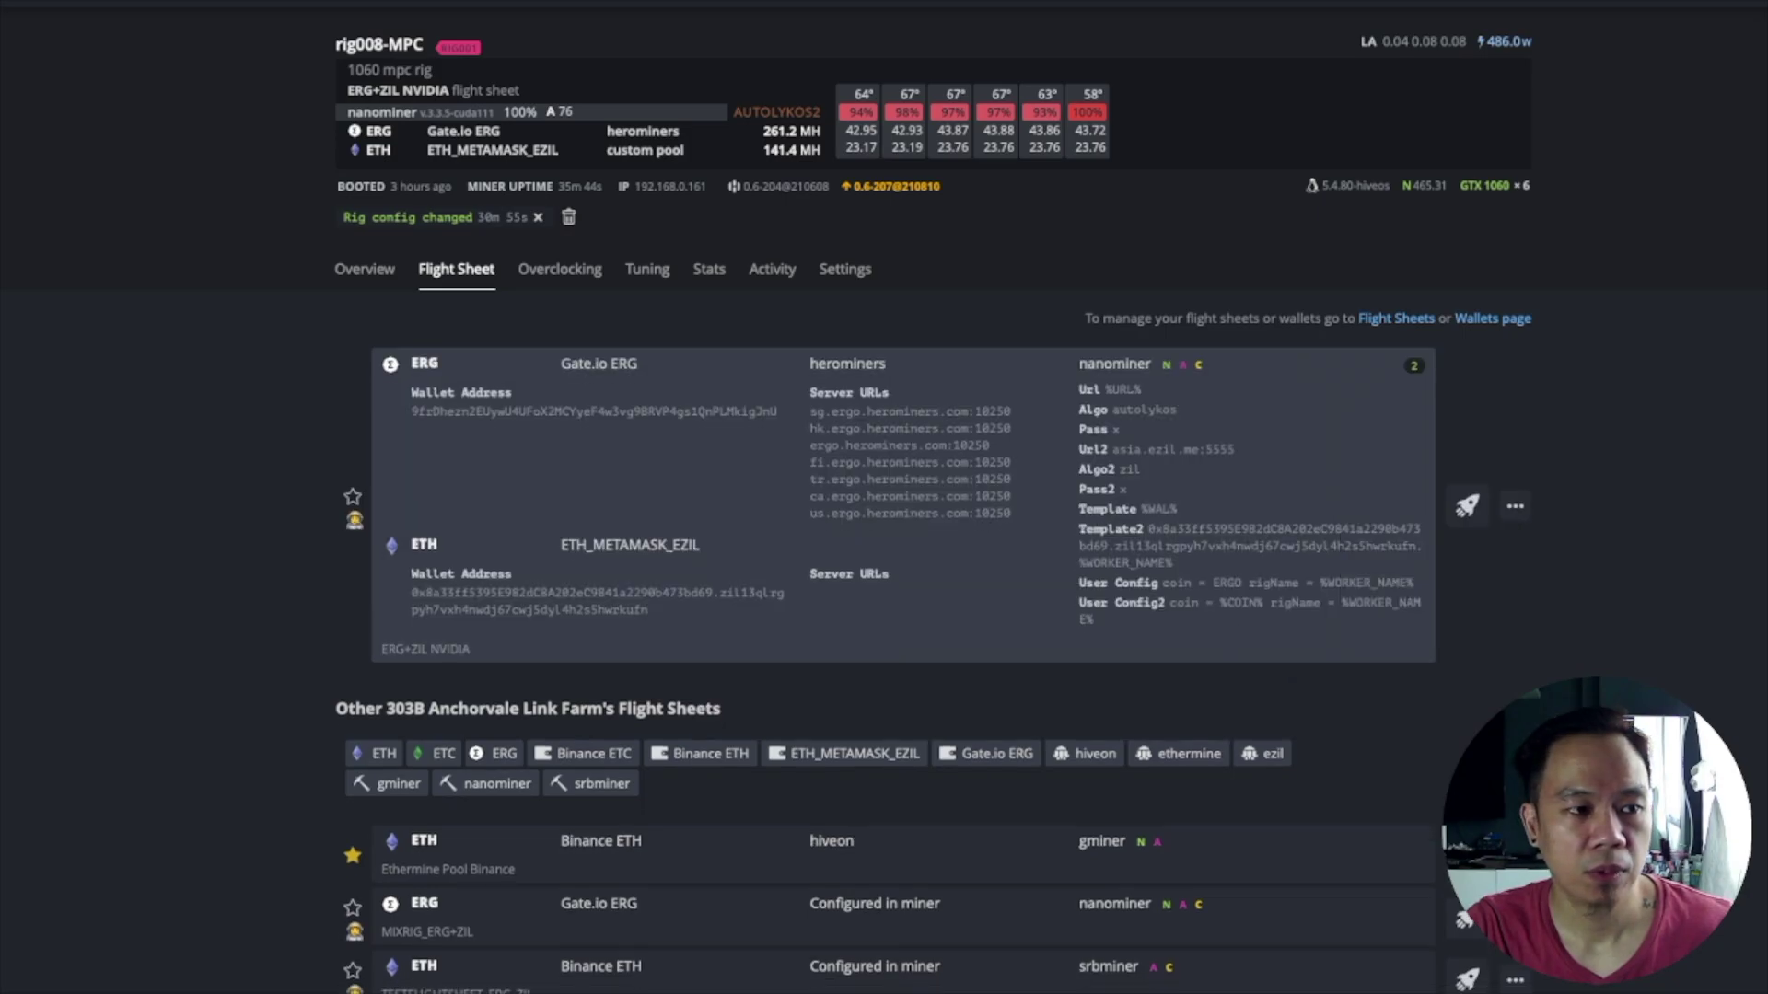
pyautogui.click(365, 270)
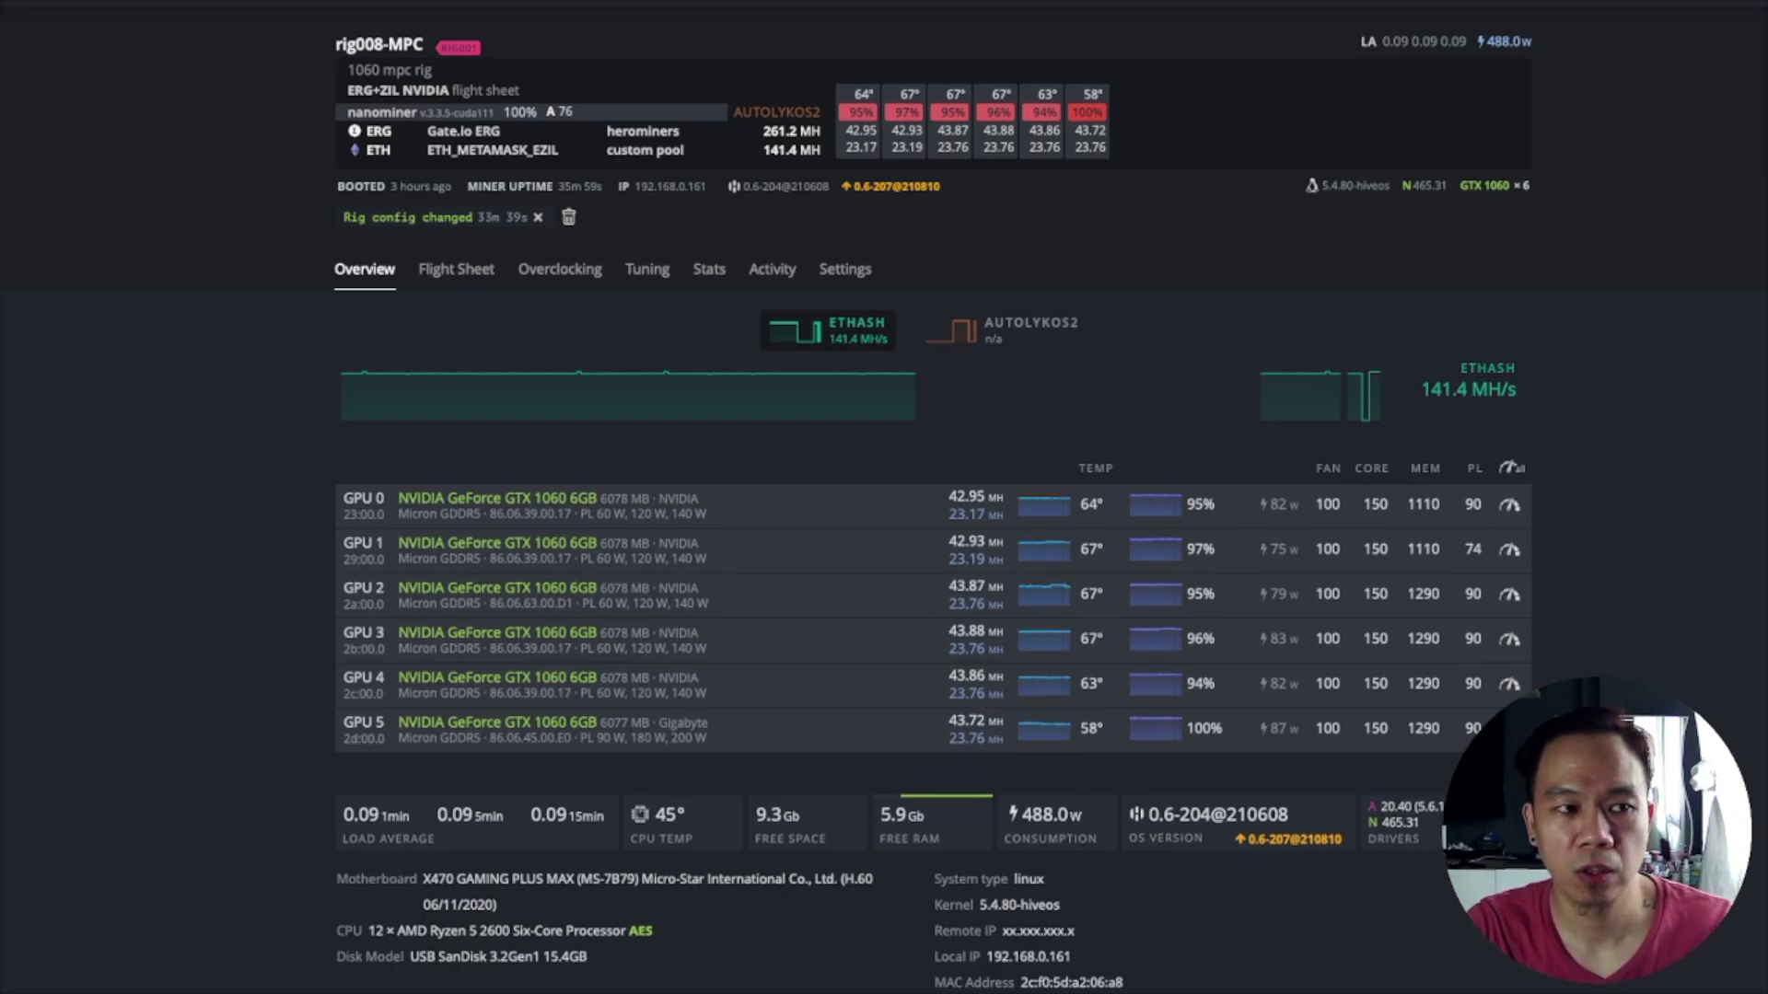
# - Highlight rig008-MPC's ERG and ETH (141.4 MH) rows and its boot, uptime and IP details
pyautogui.moveTo(348, 128); pyautogui.dragTo(683, 149)
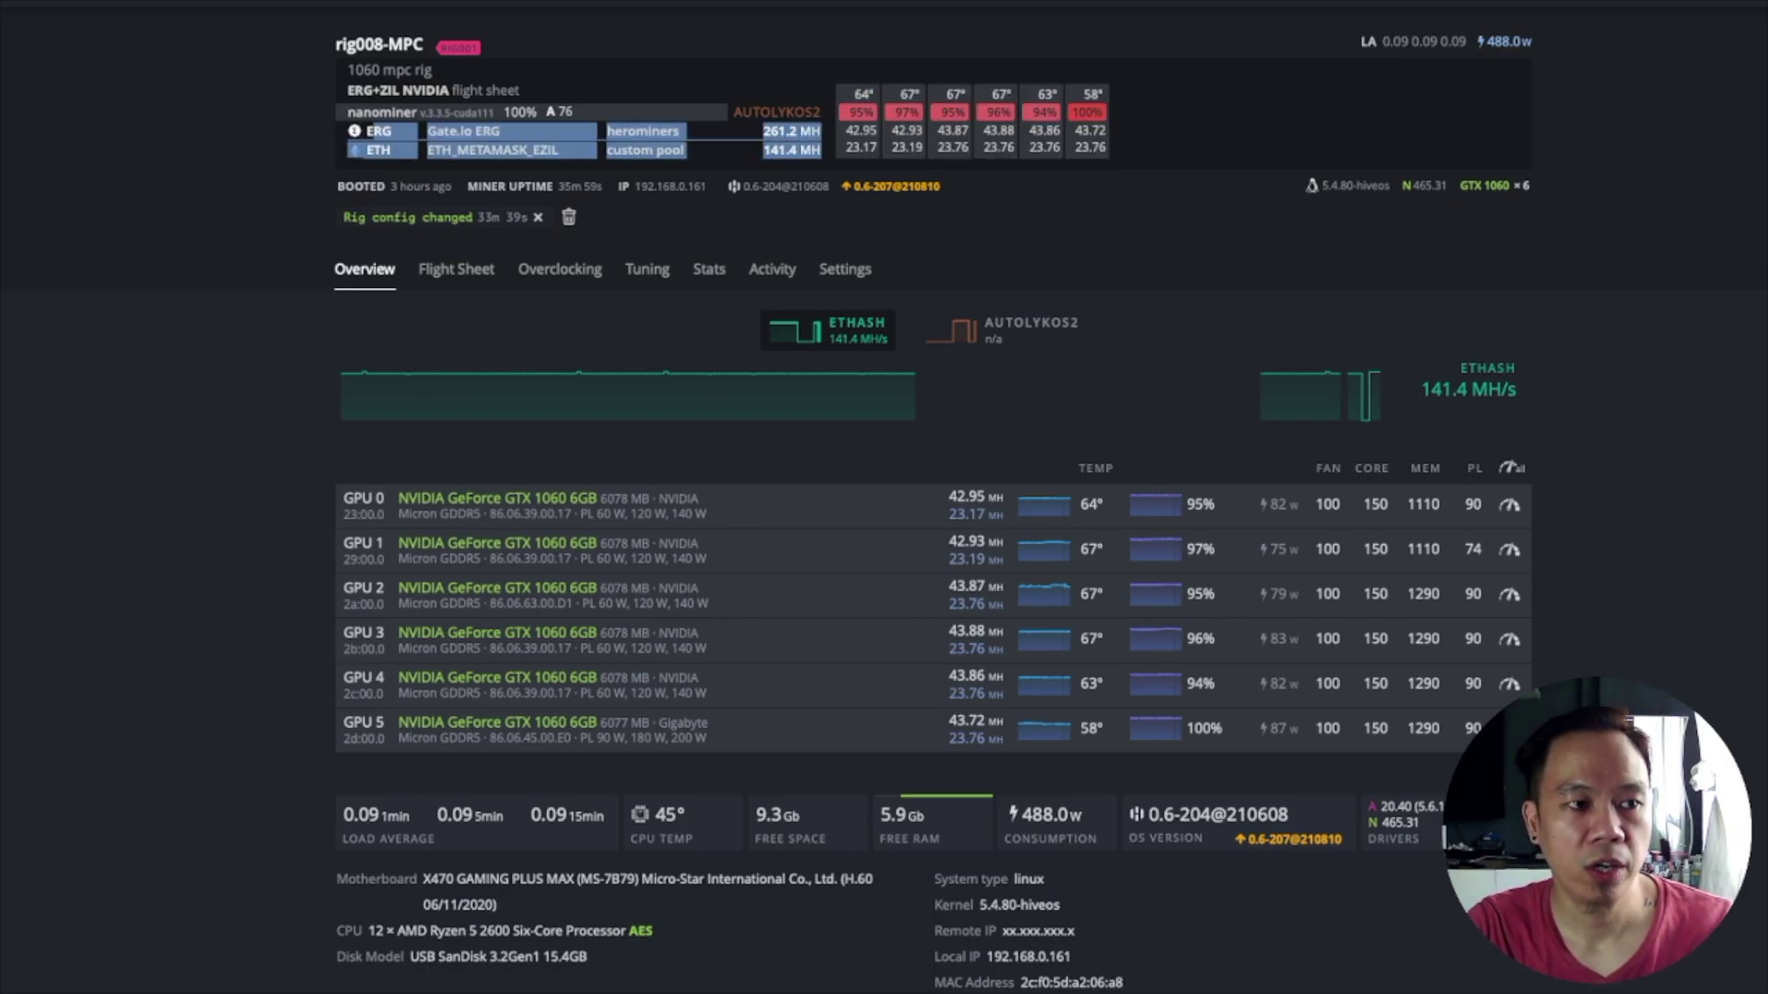
pyautogui.click(684, 149)
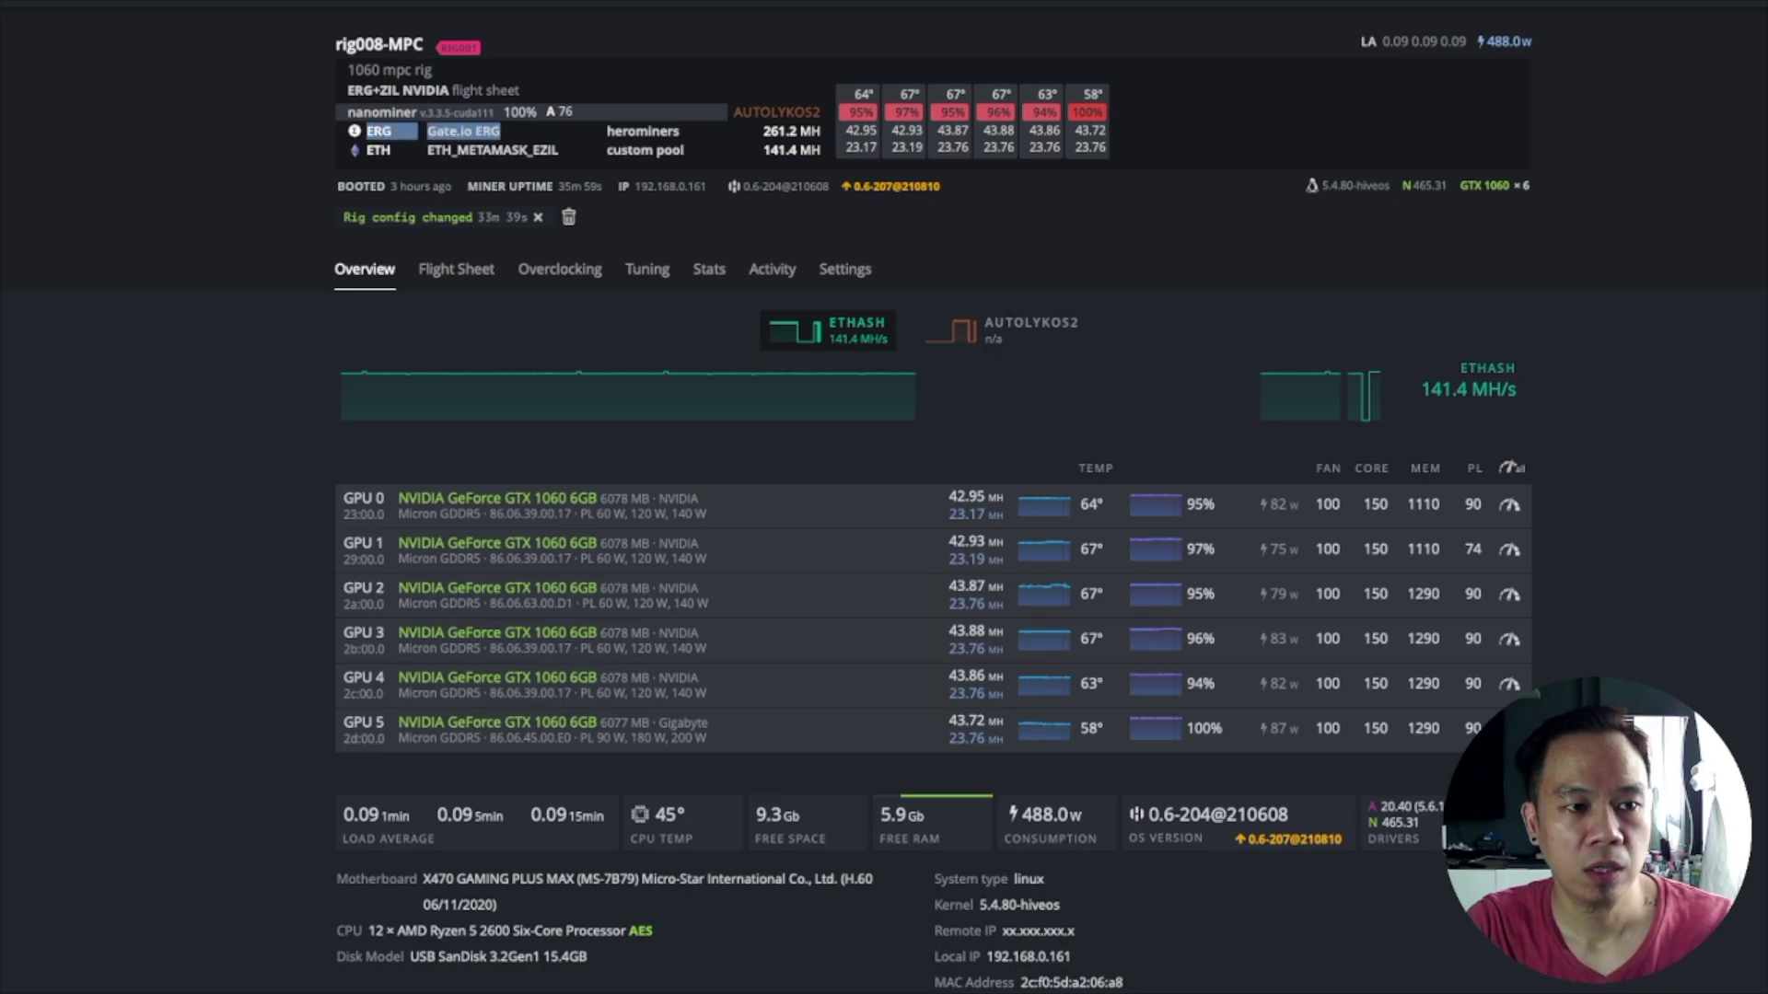
pyautogui.moveTo(349, 128)
pyautogui.mouseDown()
pyautogui.moveTo(1091, 132)
pyautogui.moveTo(823, 131)
pyautogui.mouseUp()
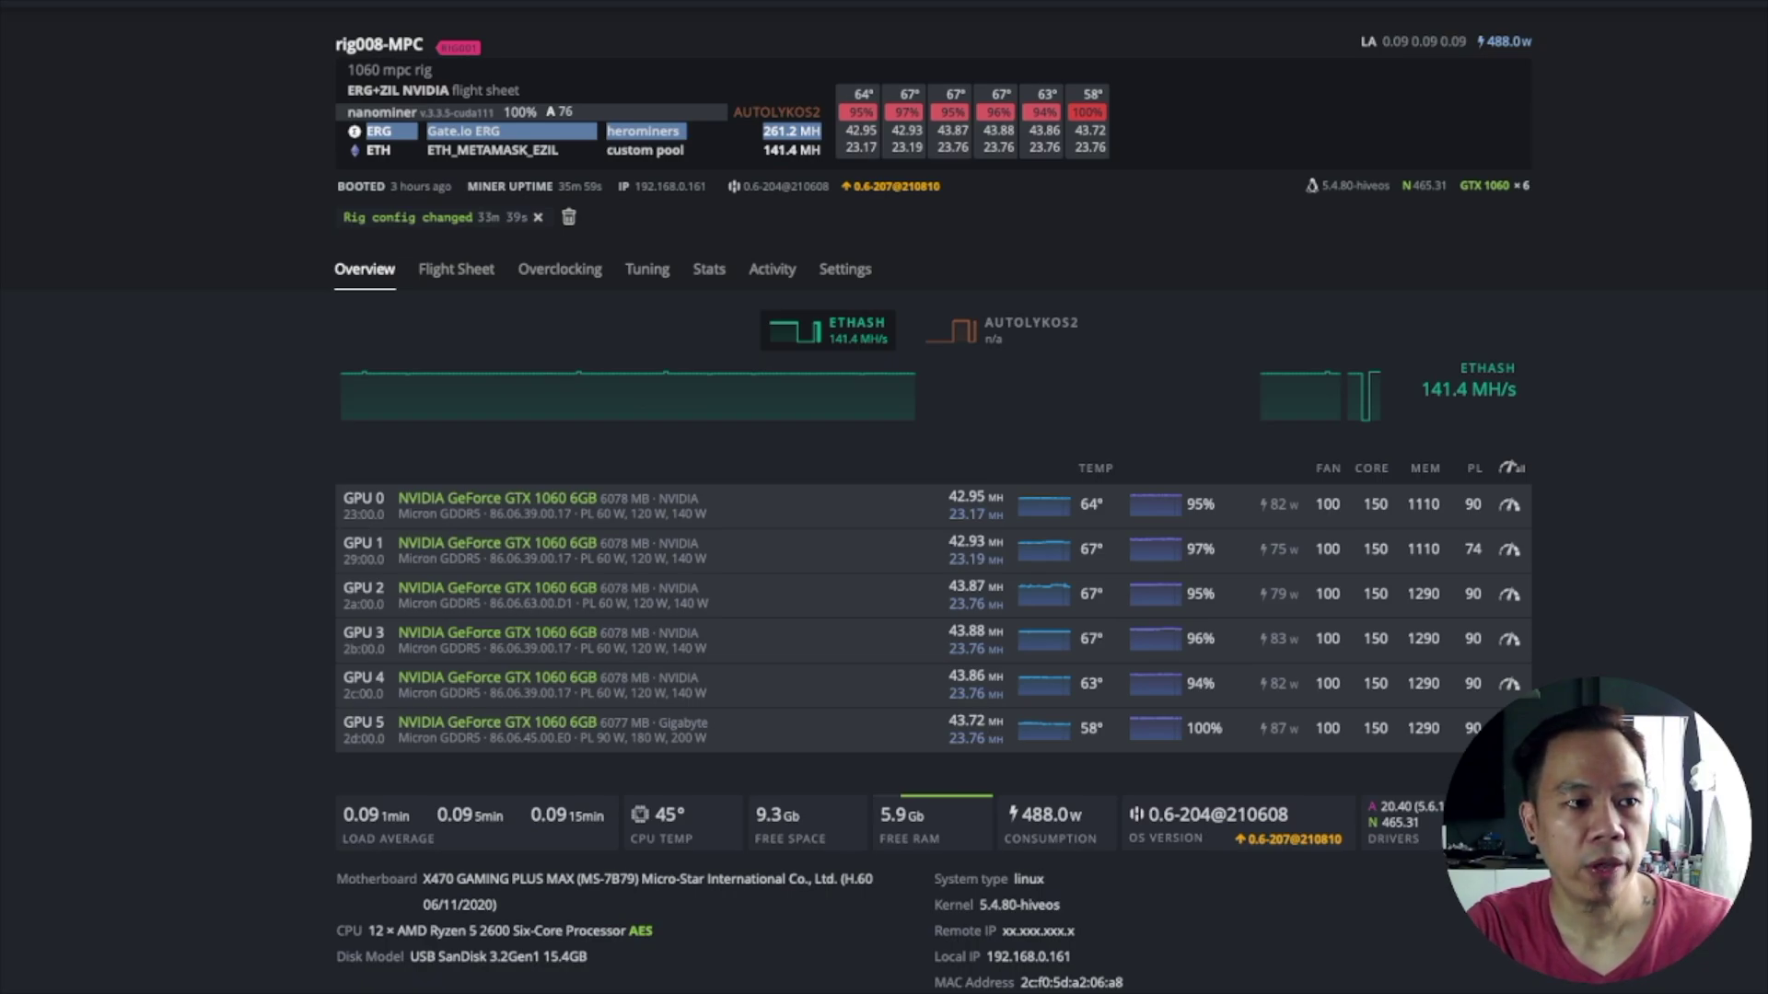
pyautogui.moveTo(365, 149); pyautogui.dragTo(822, 149)
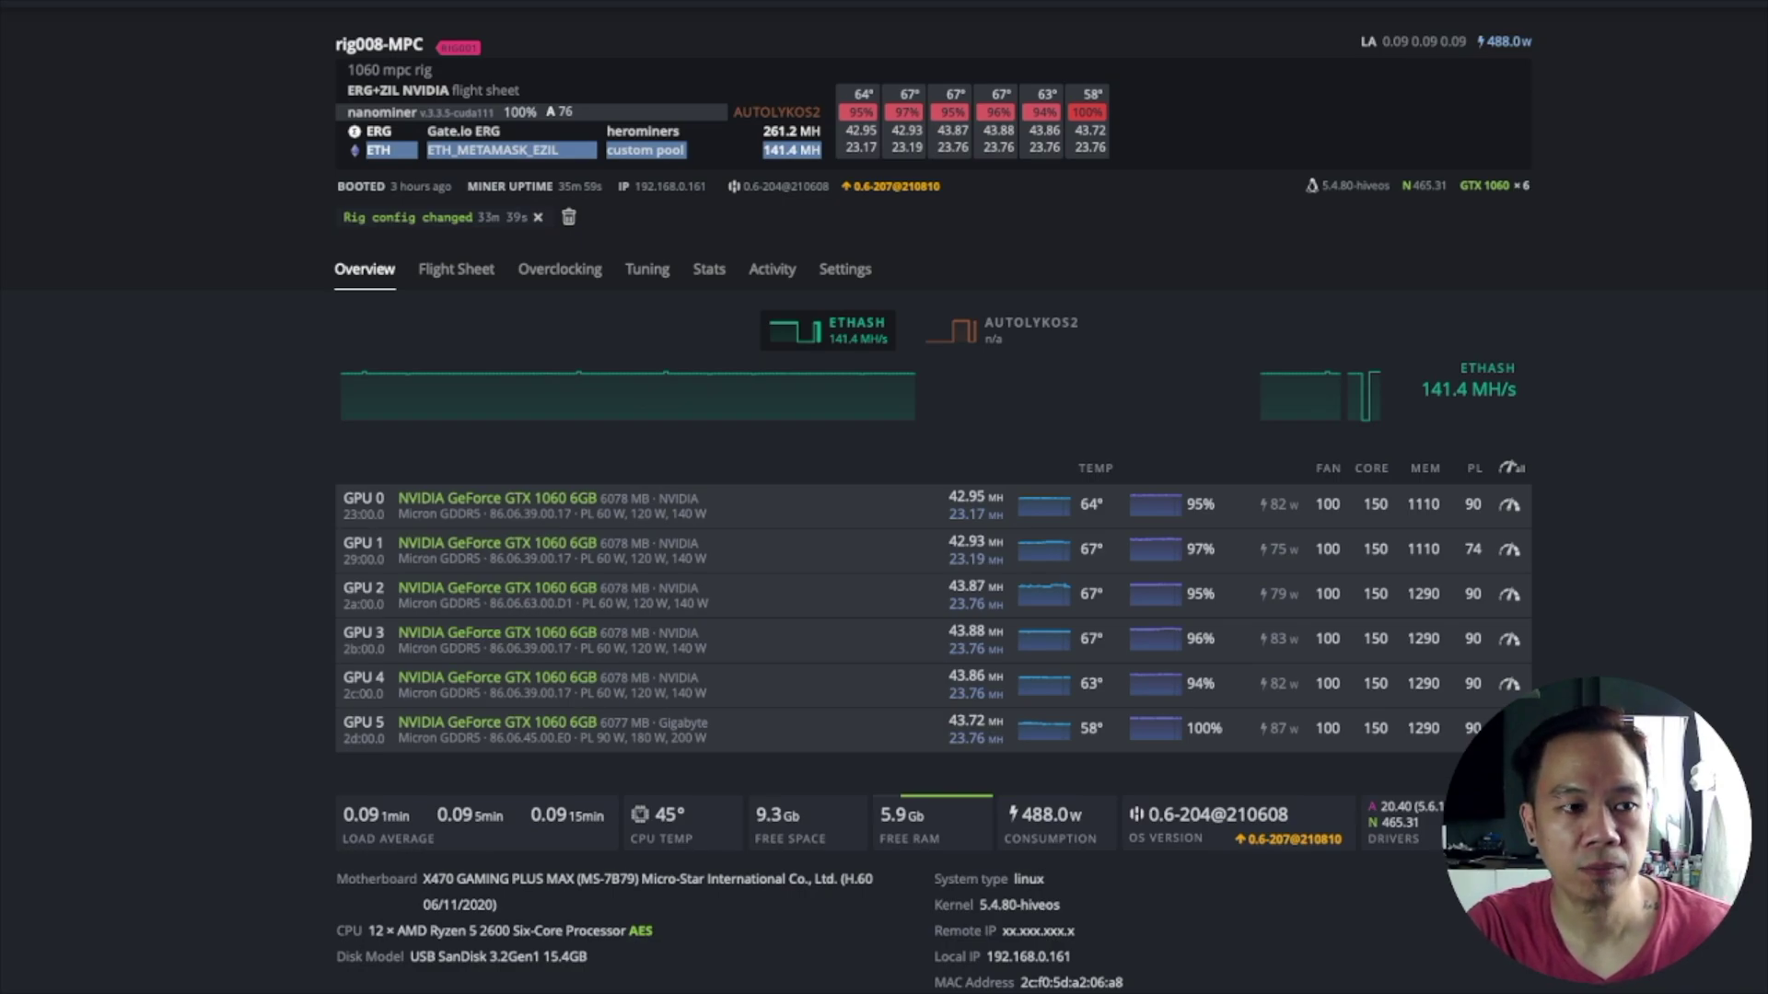
pyautogui.click(822, 149)
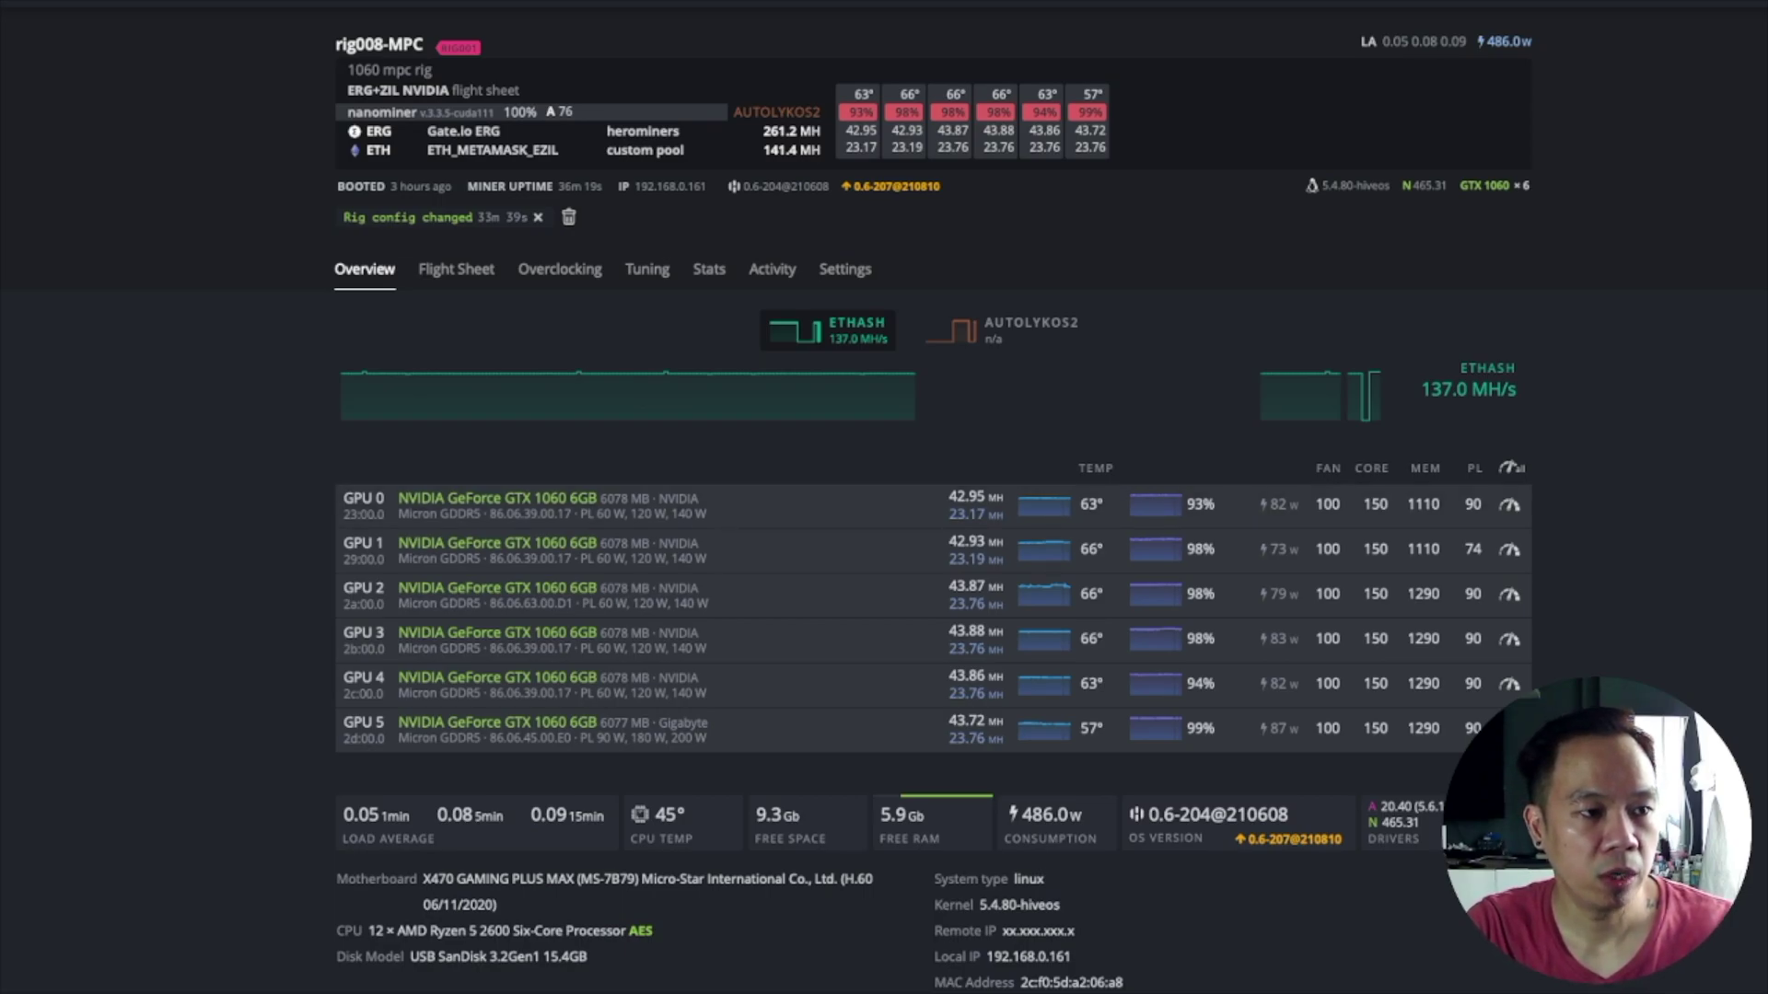
pyautogui.moveTo(348, 185); pyautogui.dragTo(1447, 185)
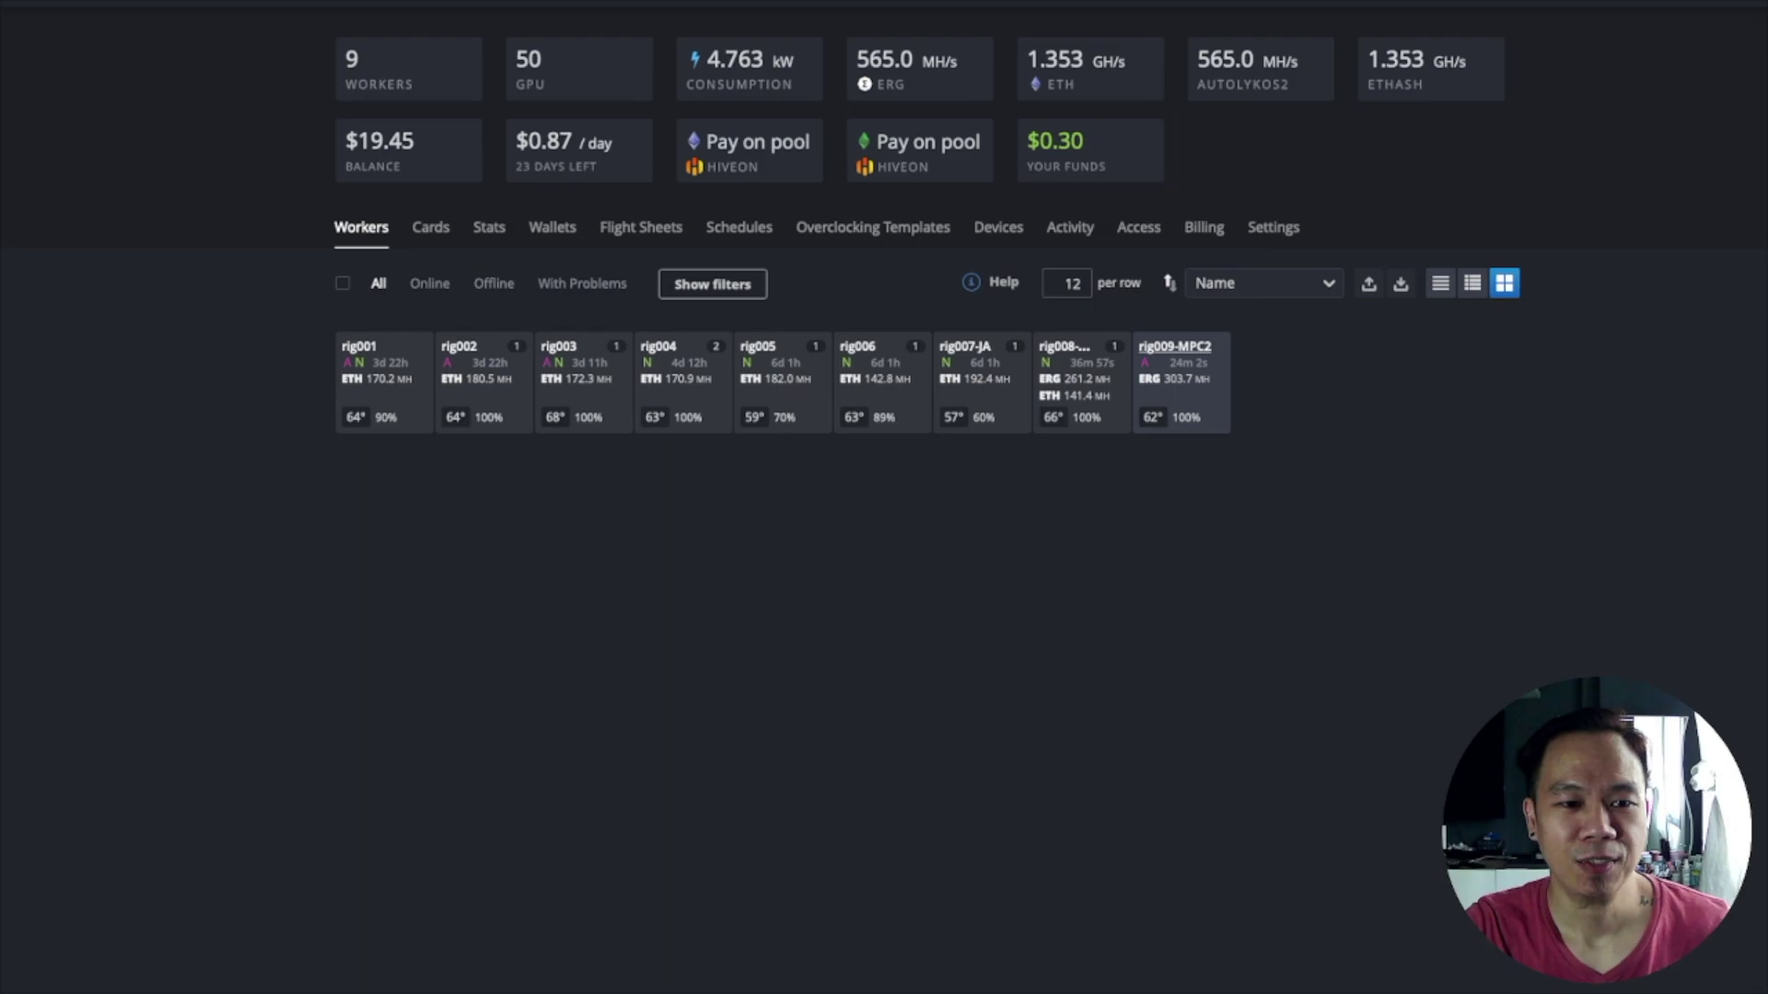
pyautogui.click(1173, 346)
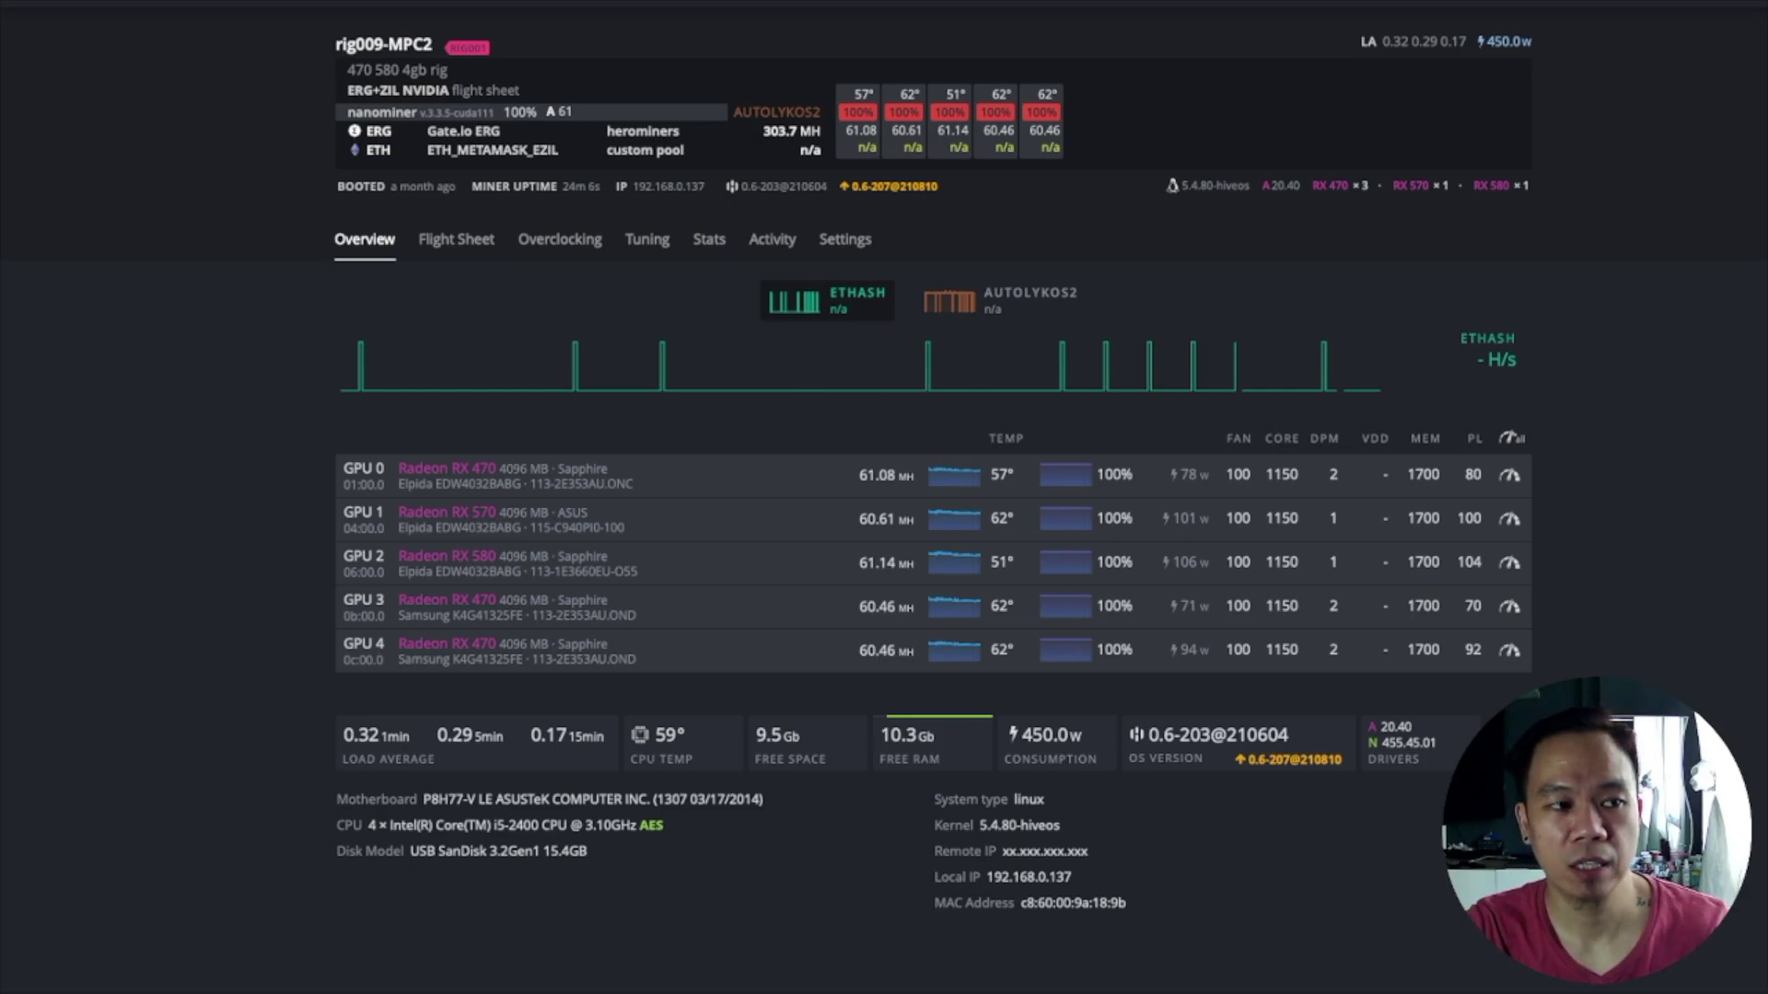
pyautogui.moveTo(364, 132); pyautogui.dragTo(821, 132)
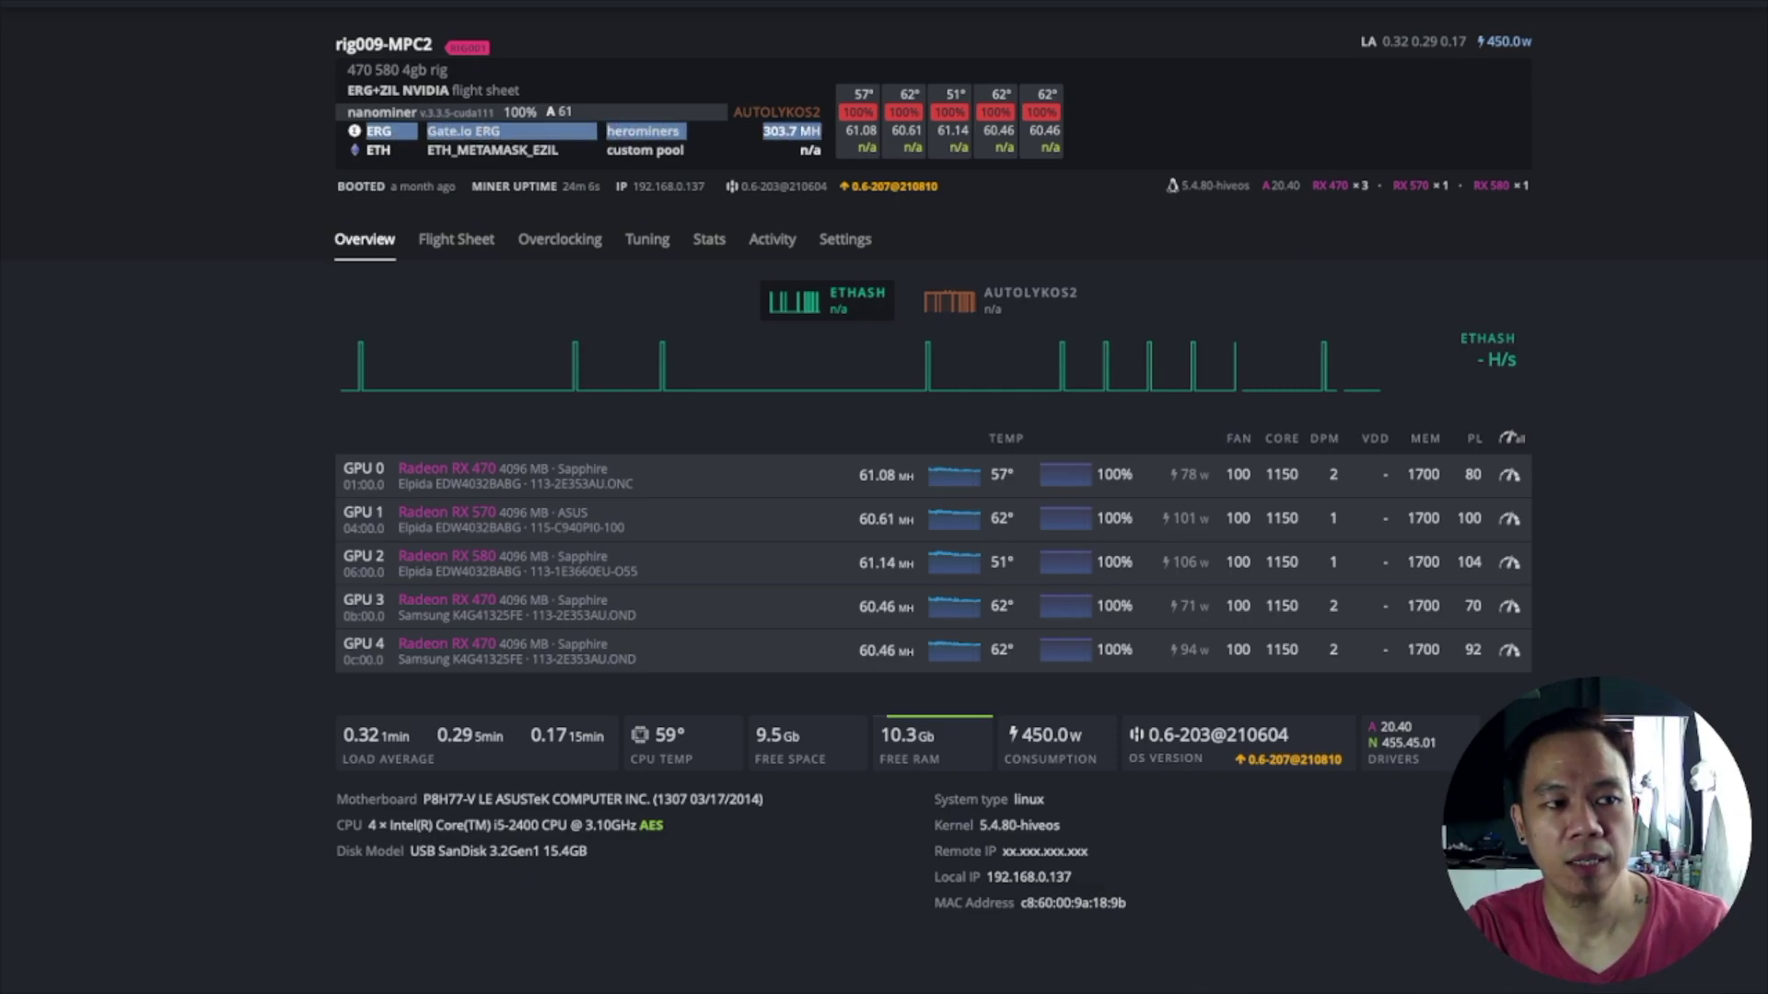
pyautogui.click(821, 132)
pyautogui.moveTo(365, 150); pyautogui.dragTo(689, 149)
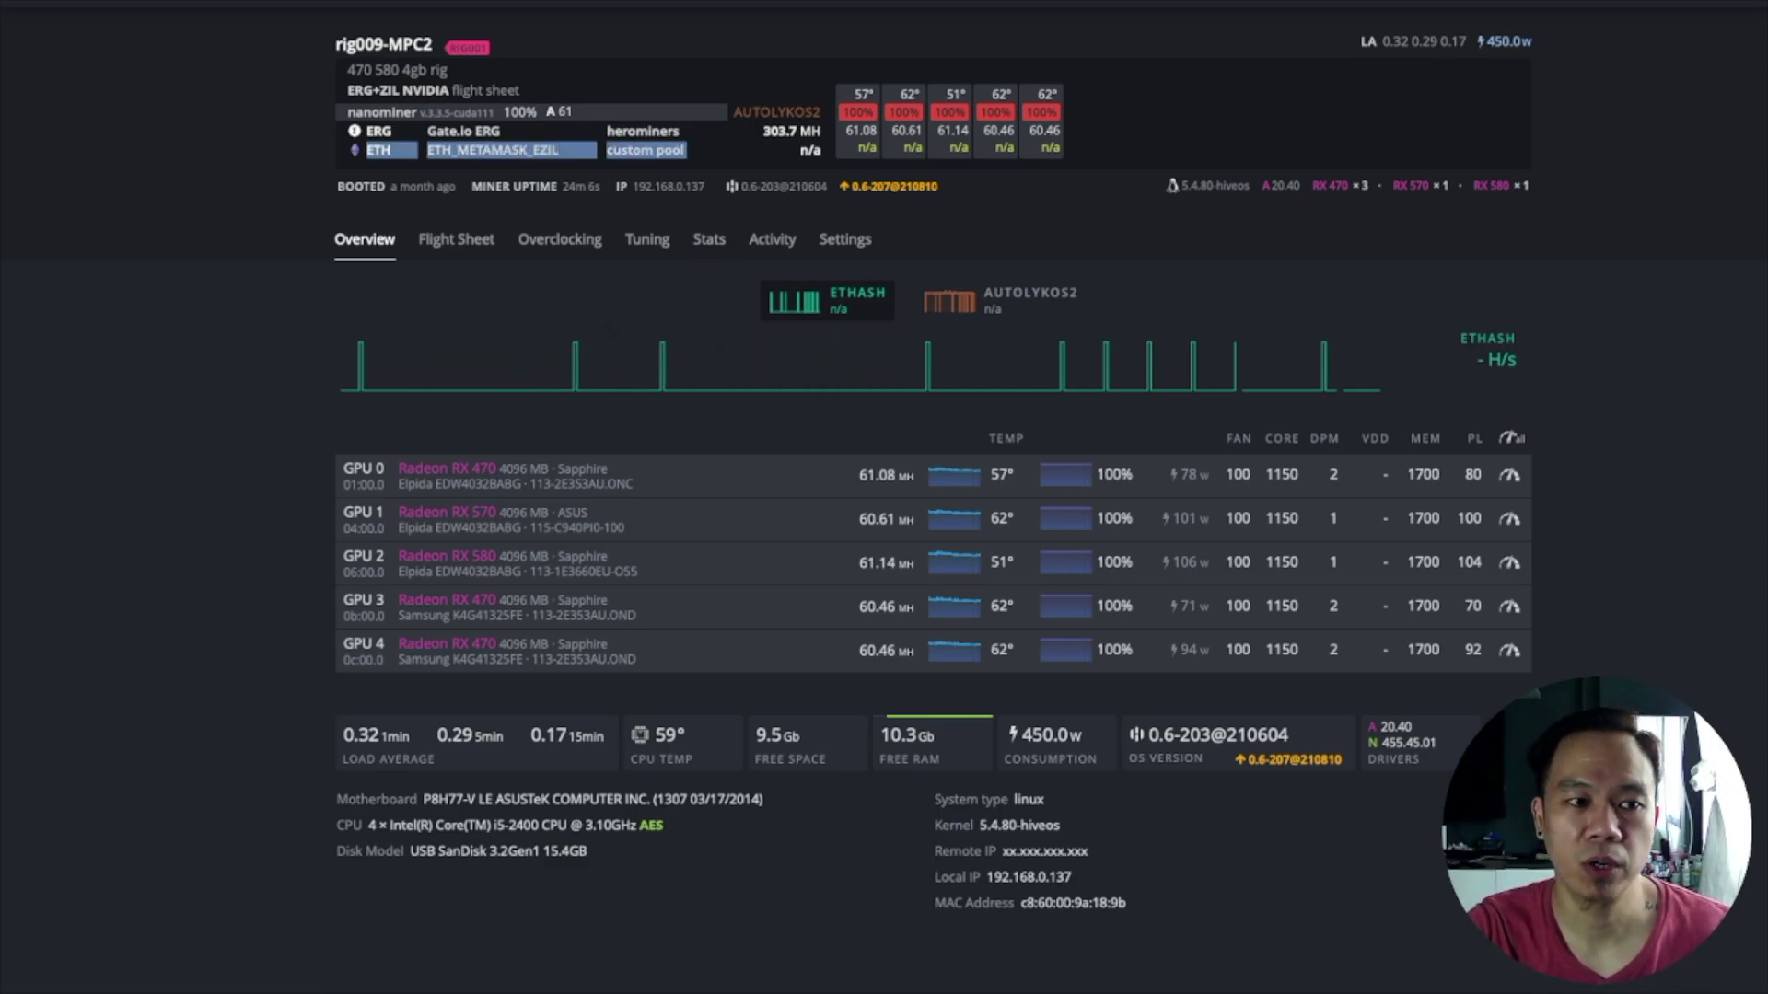
pyautogui.click(1201, 414)
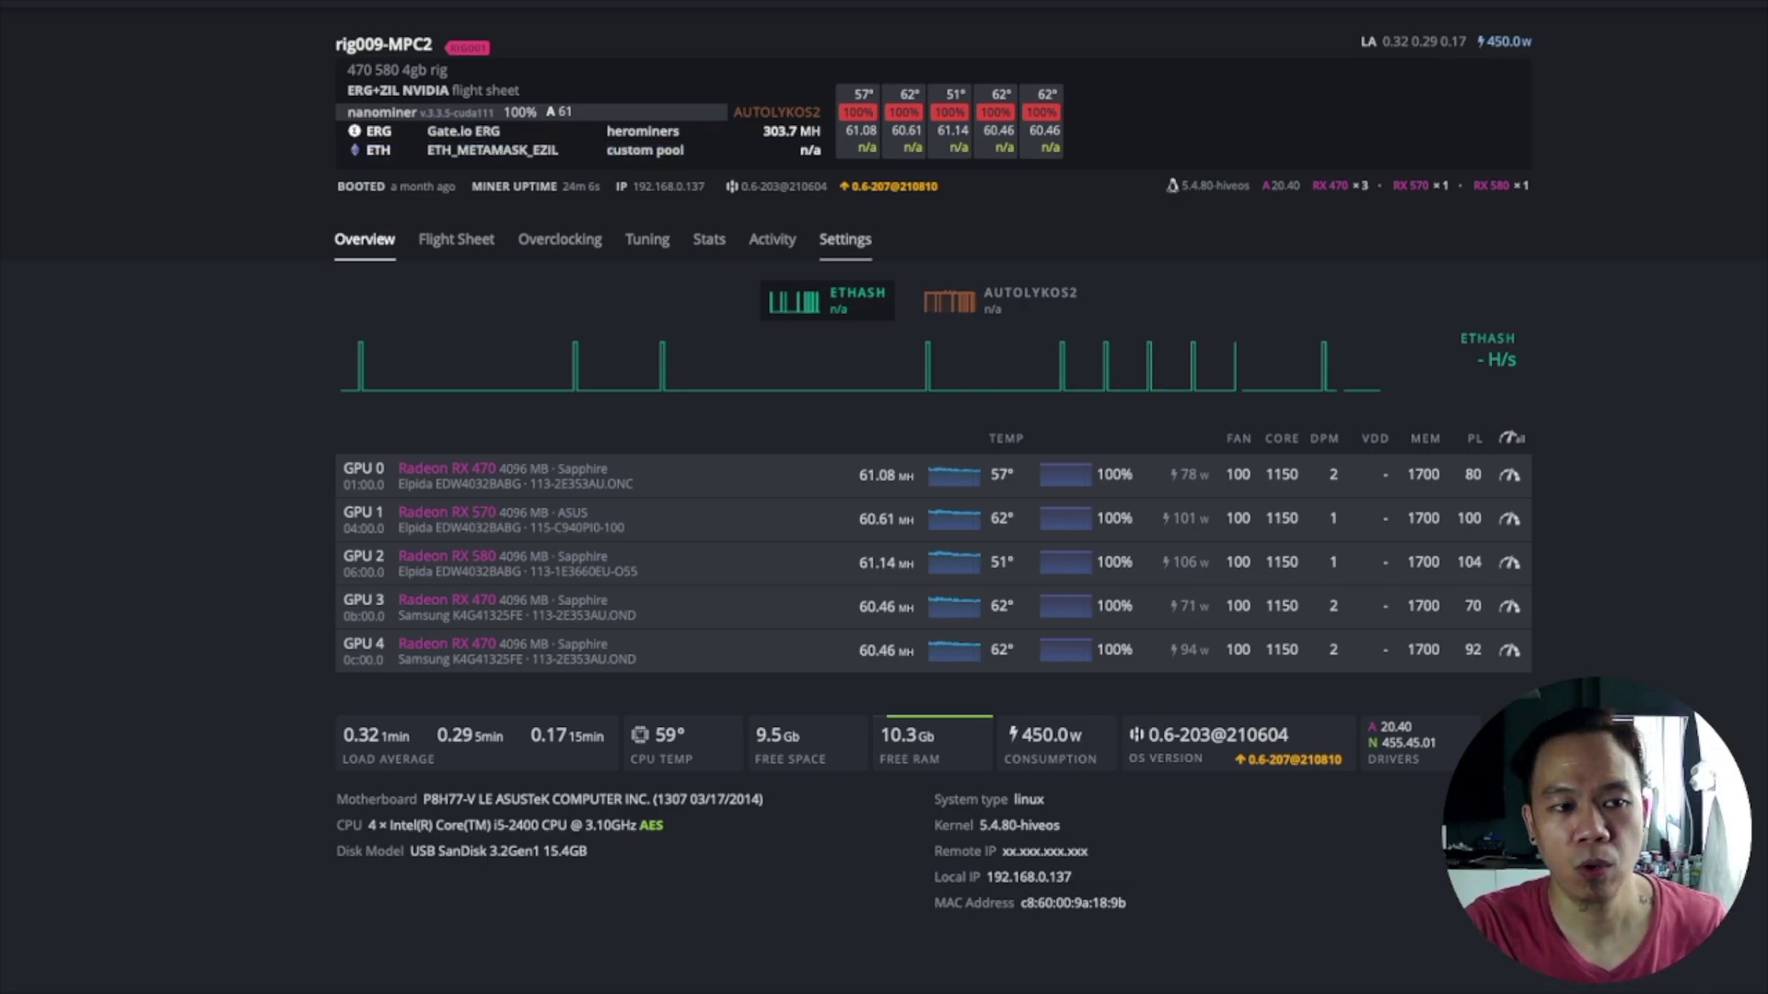